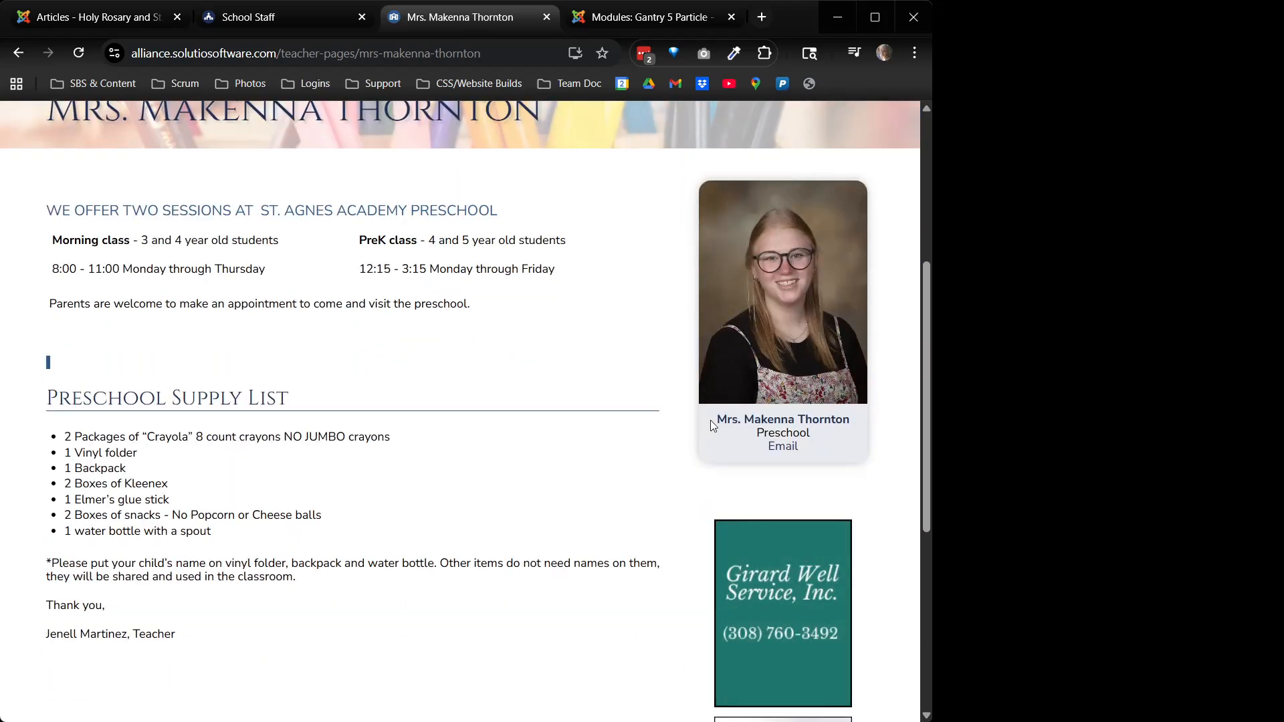
Open the new teacher's classroom page from Classroom Pages, then return to the admin articles list
scroll(710, 420, "up", 2)
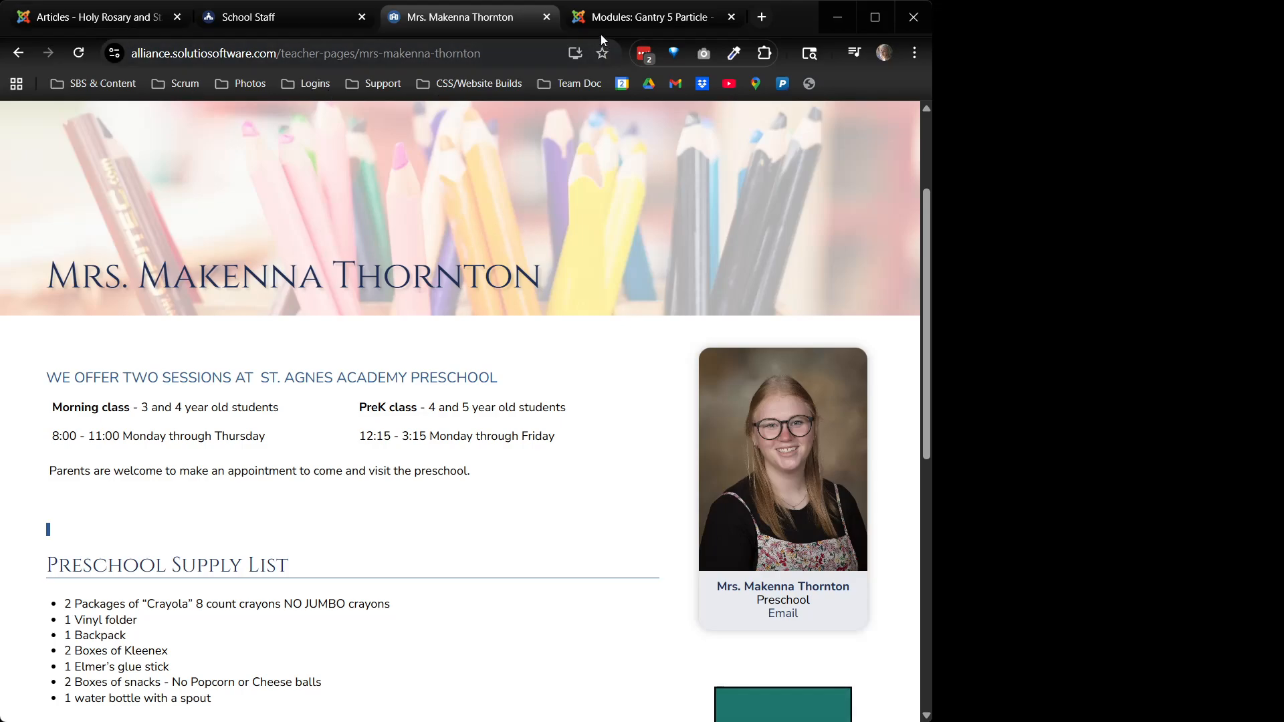
scroll(536, 353, "up", 1)
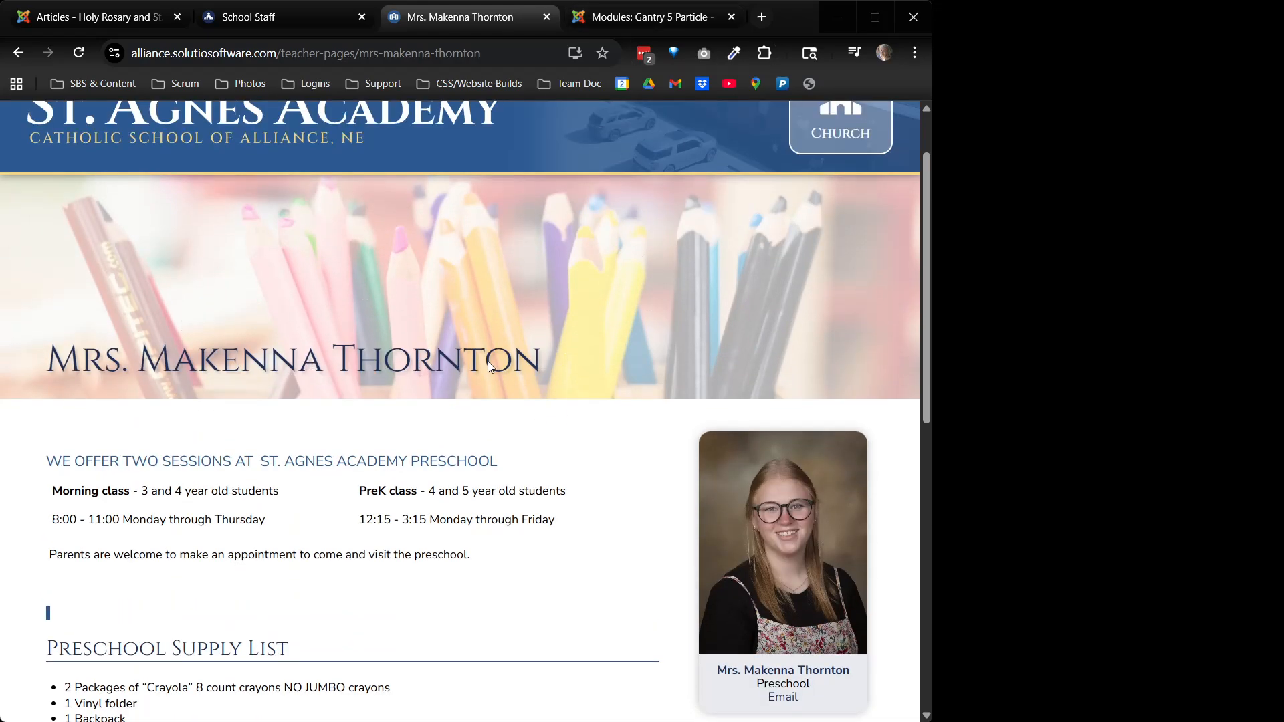
scroll(488, 361, "up", 1)
mouse_move(359, 132)
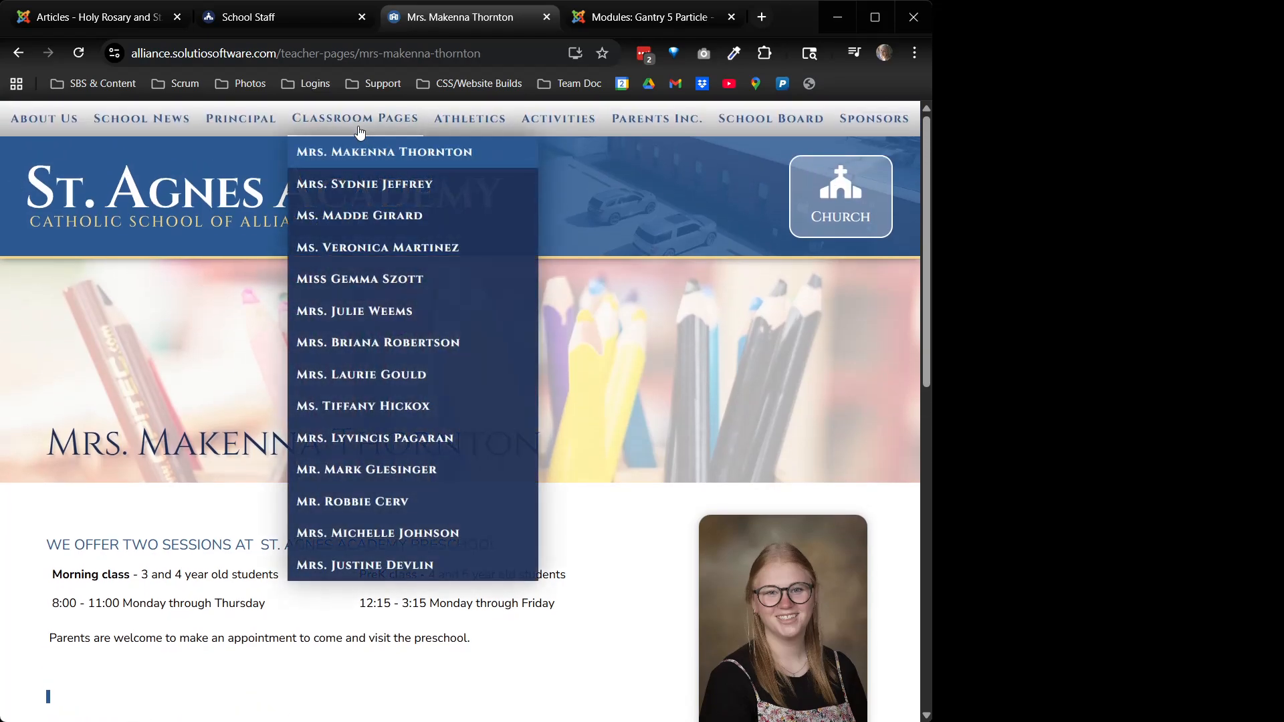
left_click(415, 288)
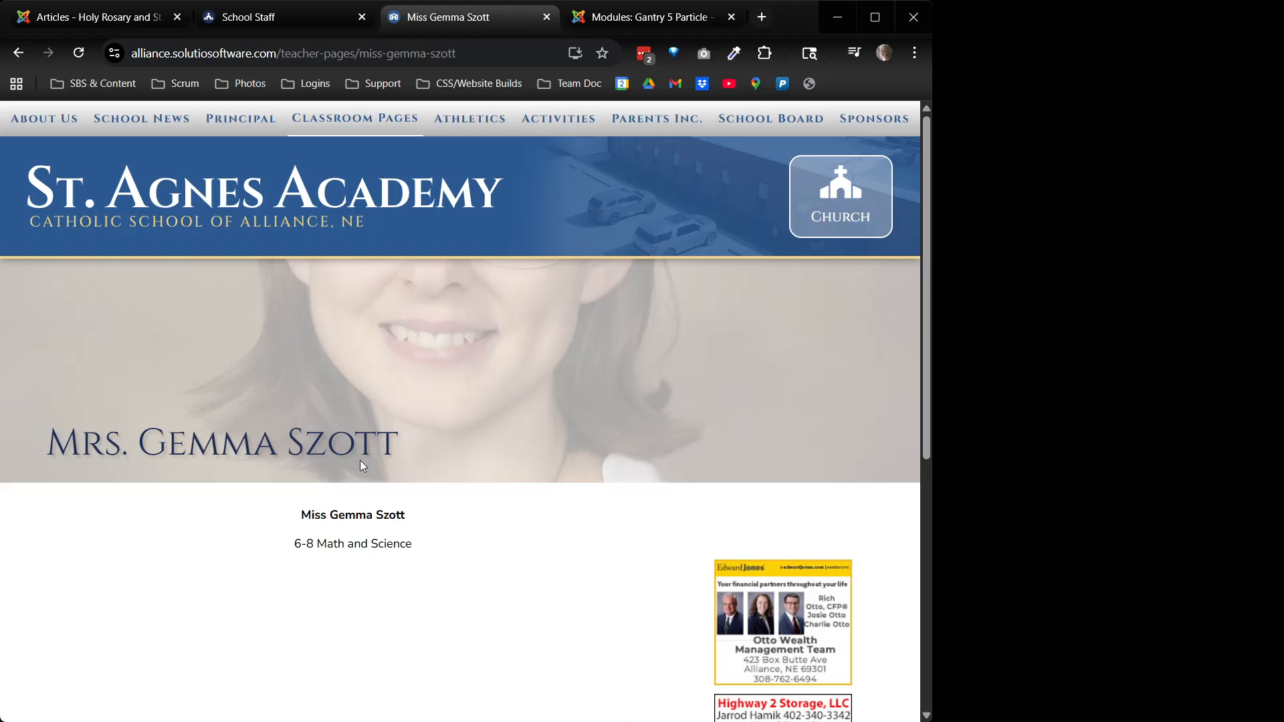
left_click(77, 15)
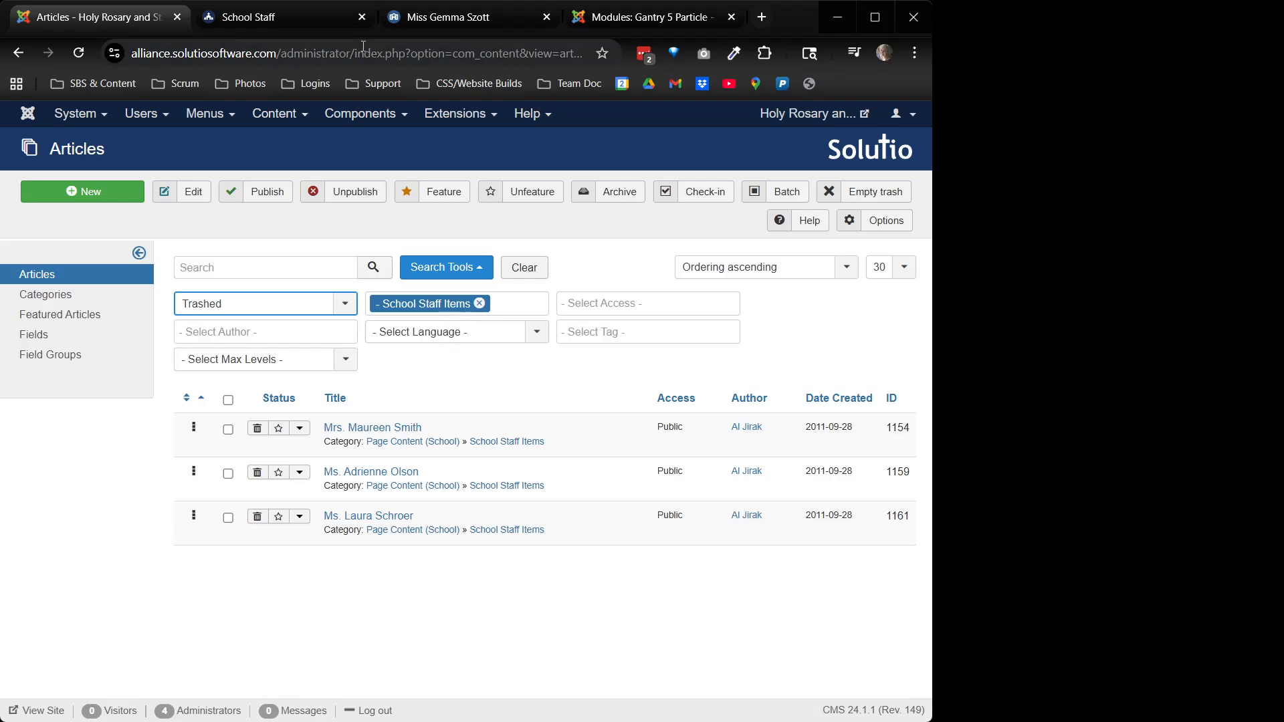
Check the public School Staff page, then open the old trashed staff article and replace its title
left_click(274, 26)
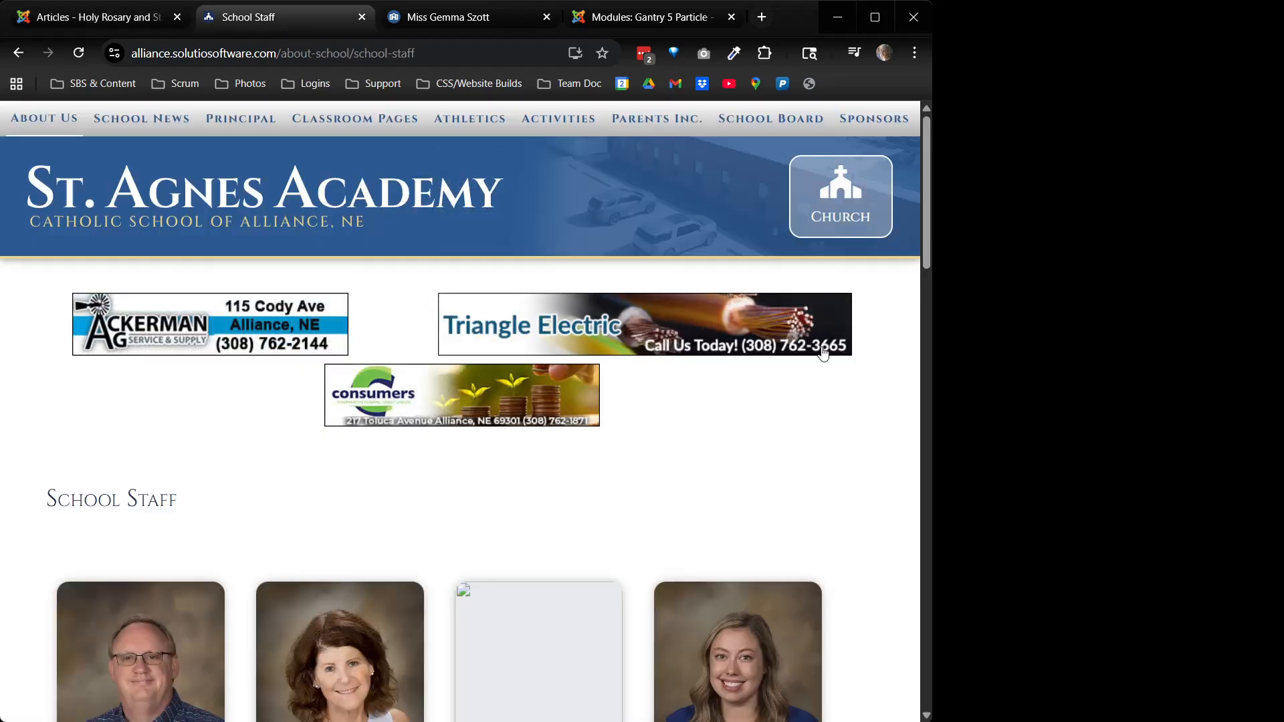
scroll(703, 526, "down", 1)
scroll(703, 526, "up", 1)
left_click(100, 16)
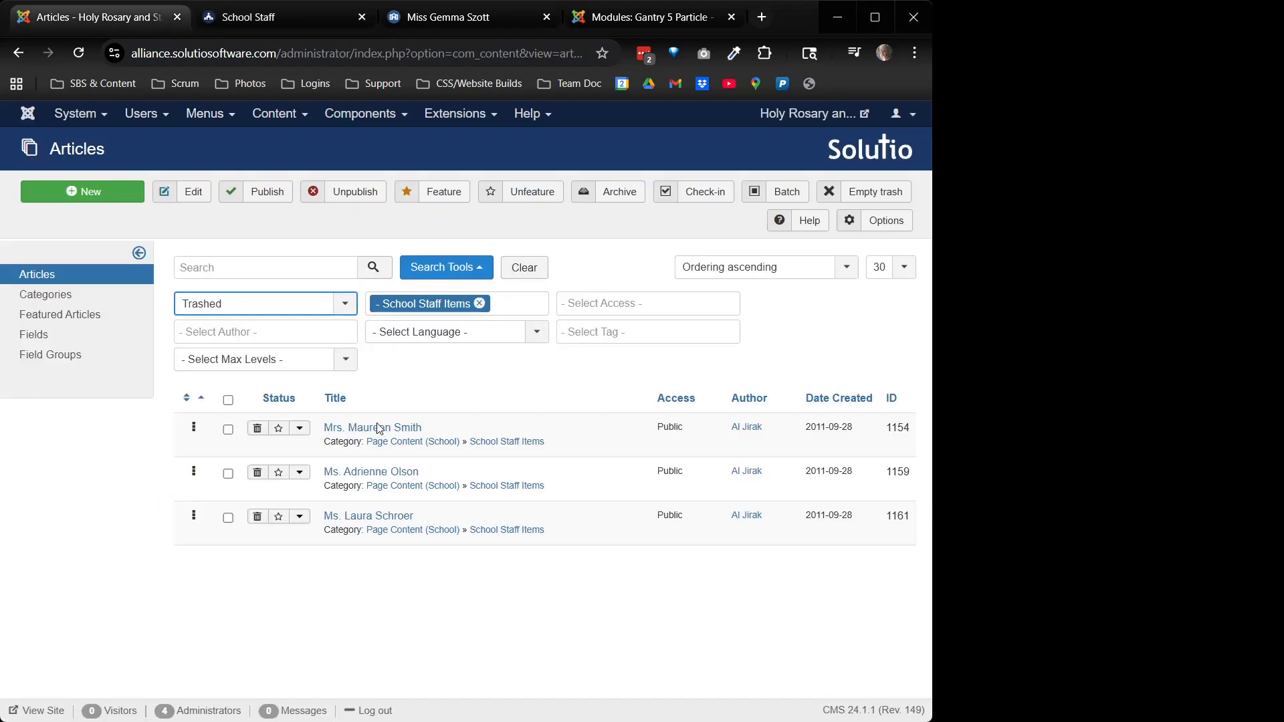
left_click(394, 427)
left_click(251, 253)
key("ctrl+a")
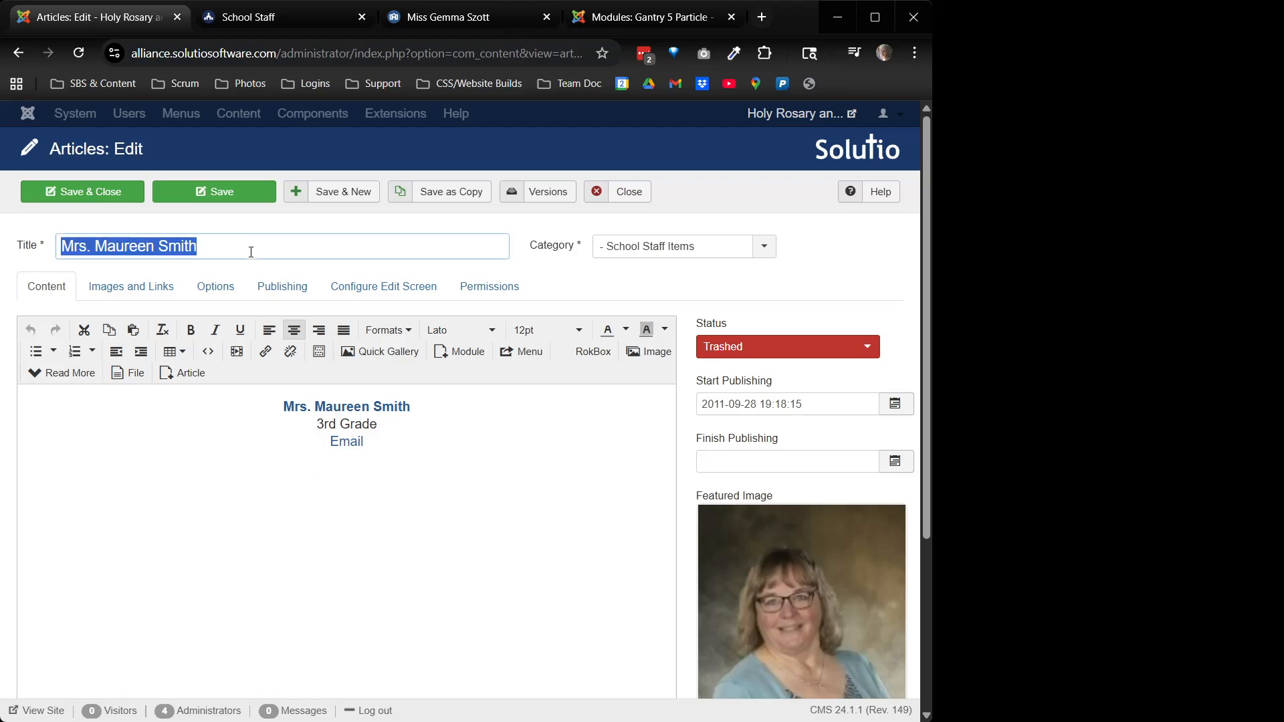
left_click_drag(304, 250, 59, 246)
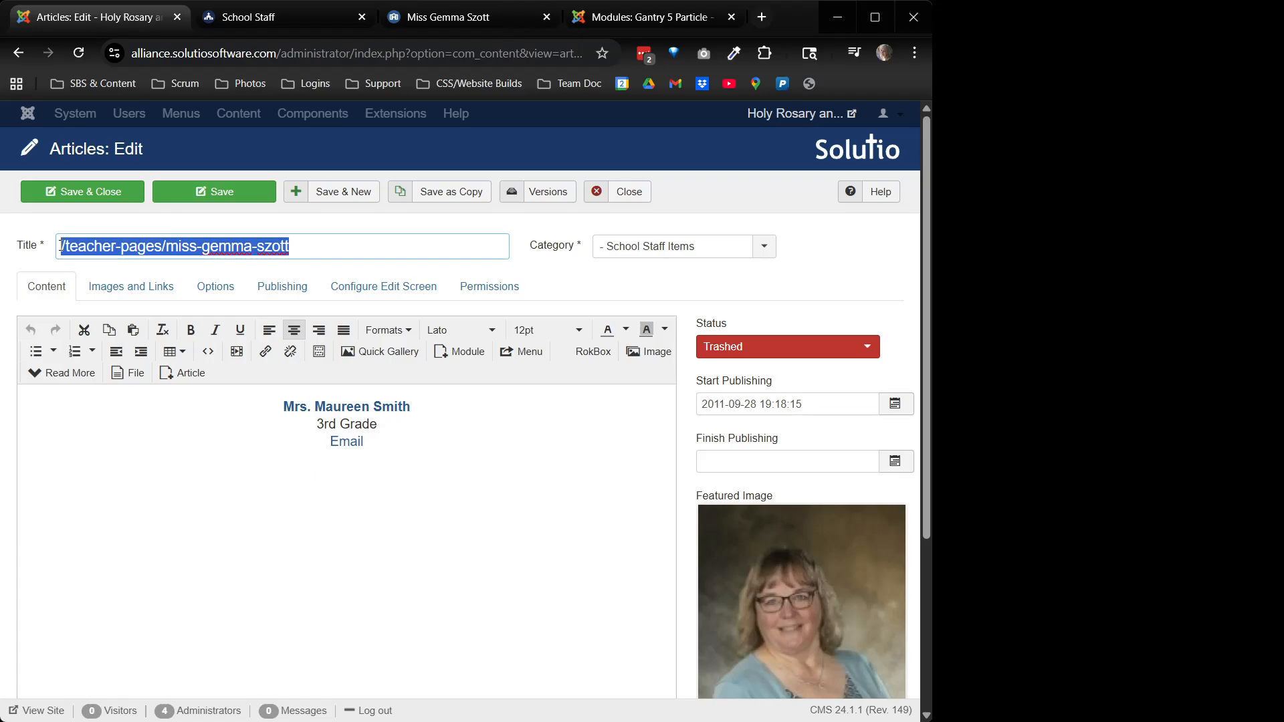
type("Ms.")
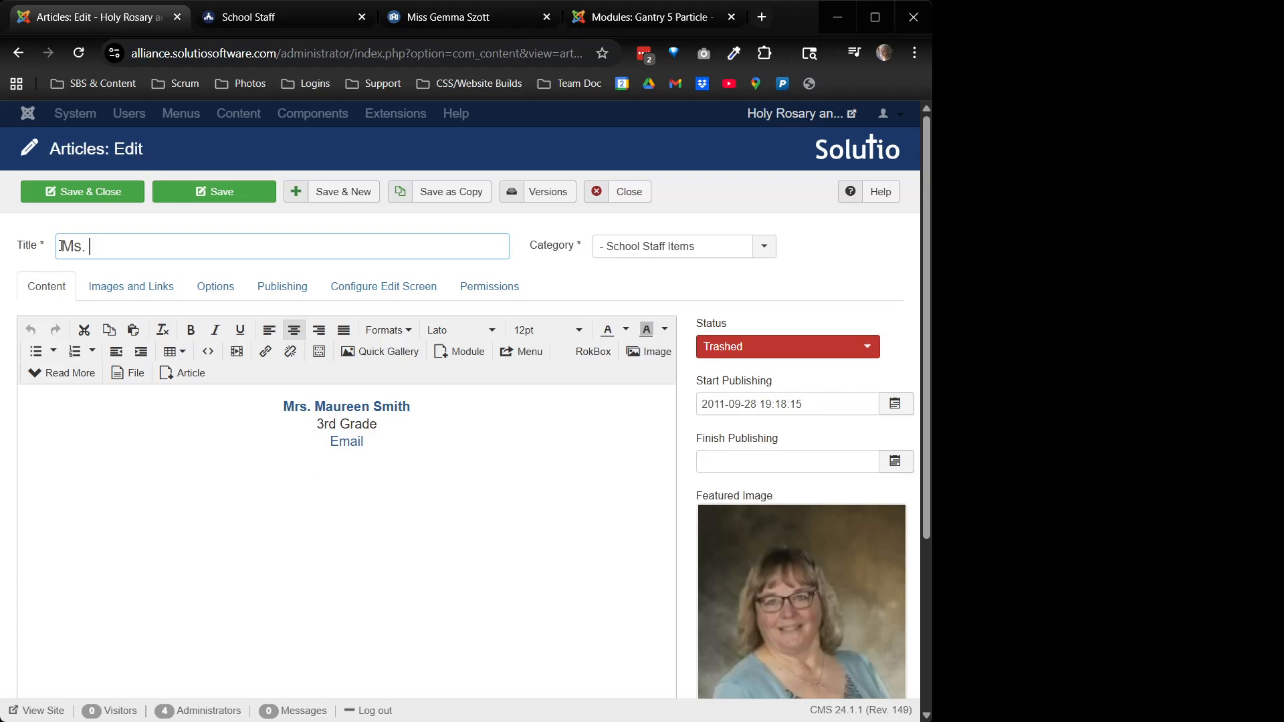
Keep the category as School Staff Items and complete the 'Ms.' title with the teacher's name
scroll(827, 557, "down", 4)
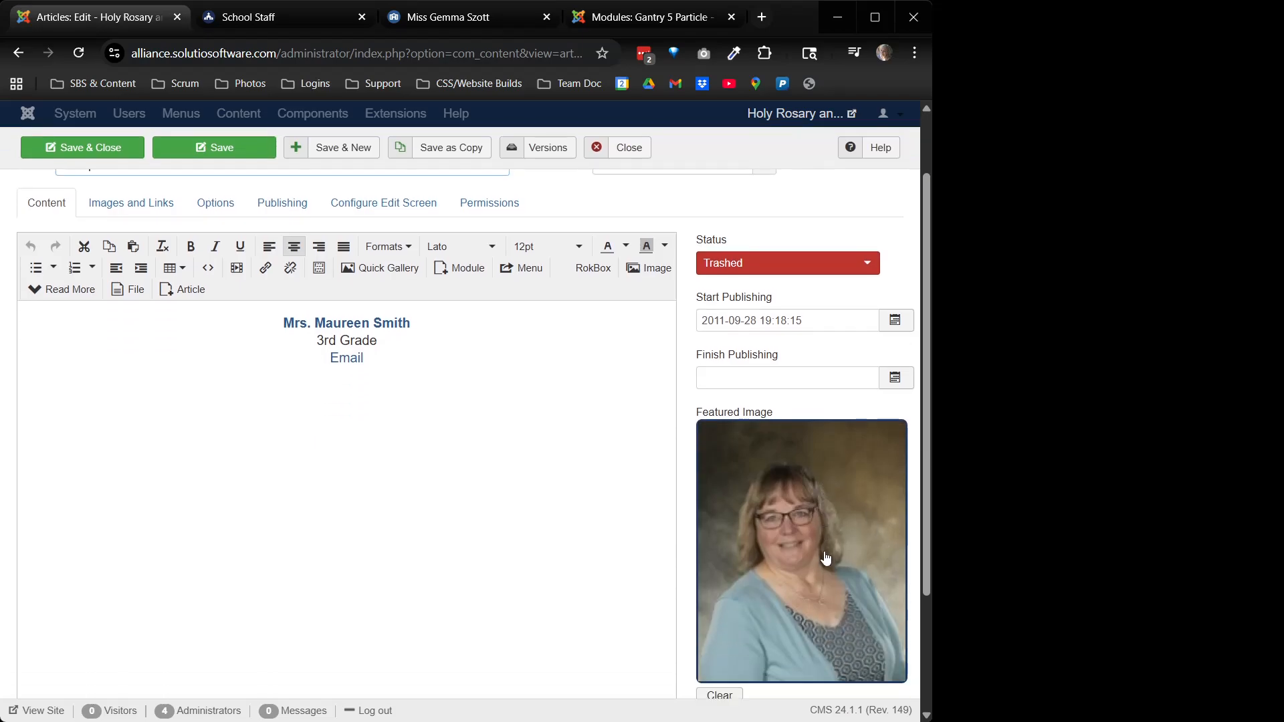
scroll(794, 519, "up", 2)
scroll(793, 519, "up", 2)
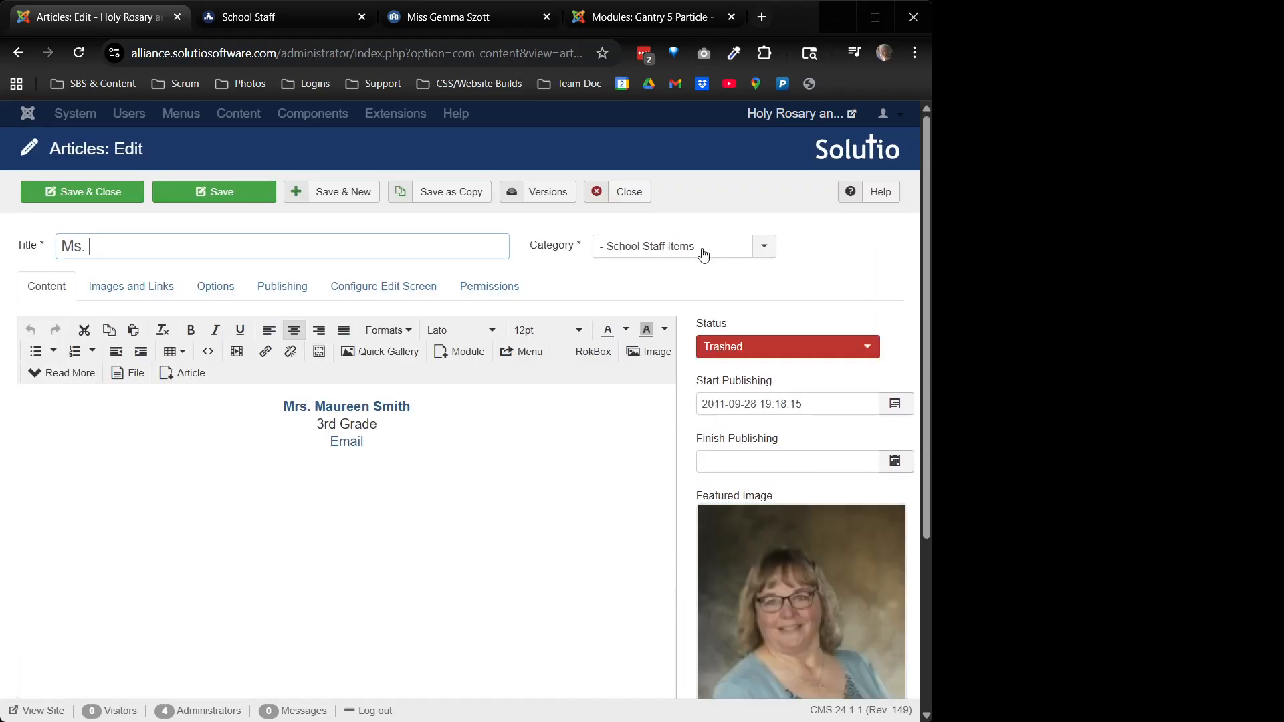
left_click(702, 254)
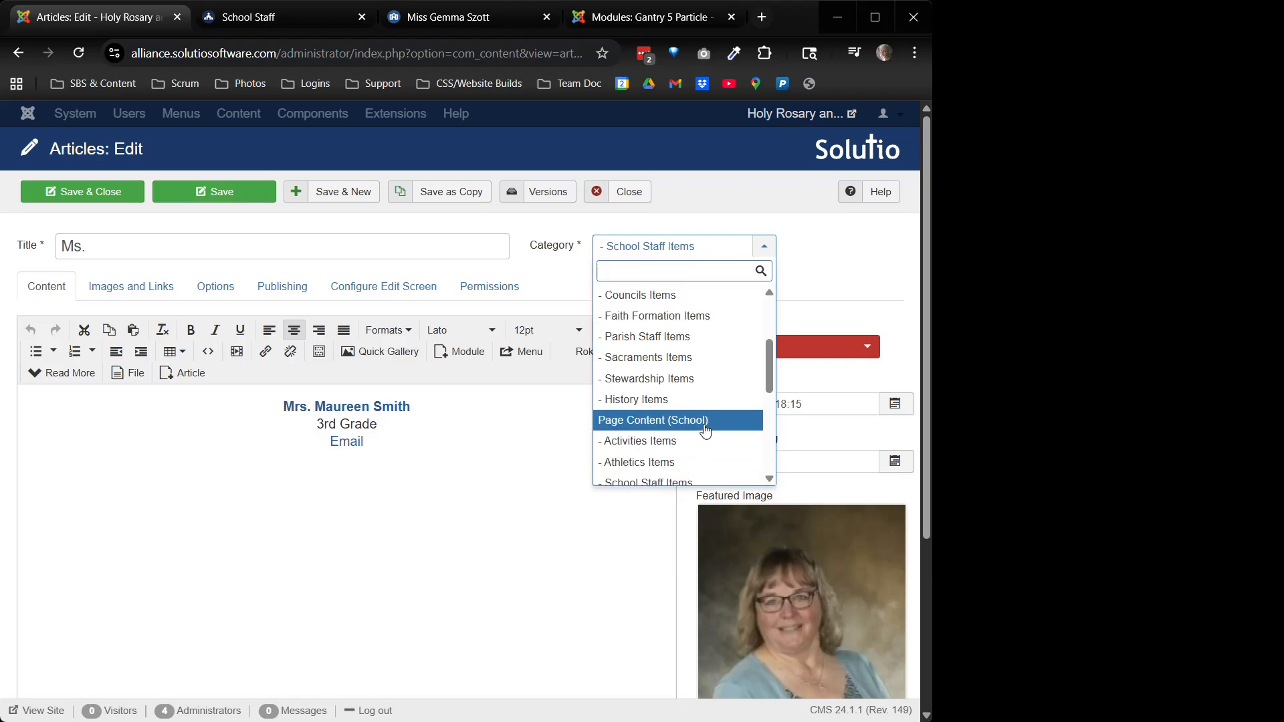
left_click(668, 475)
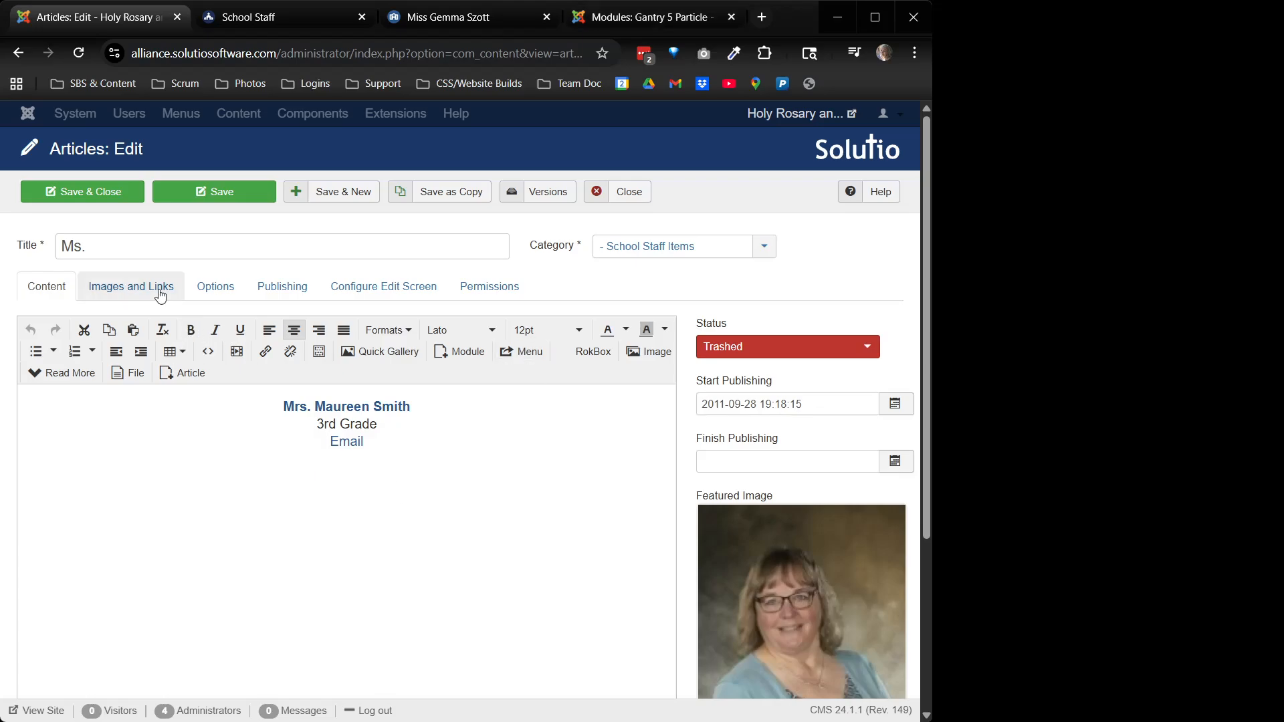
scroll(530, 460, "down", 2)
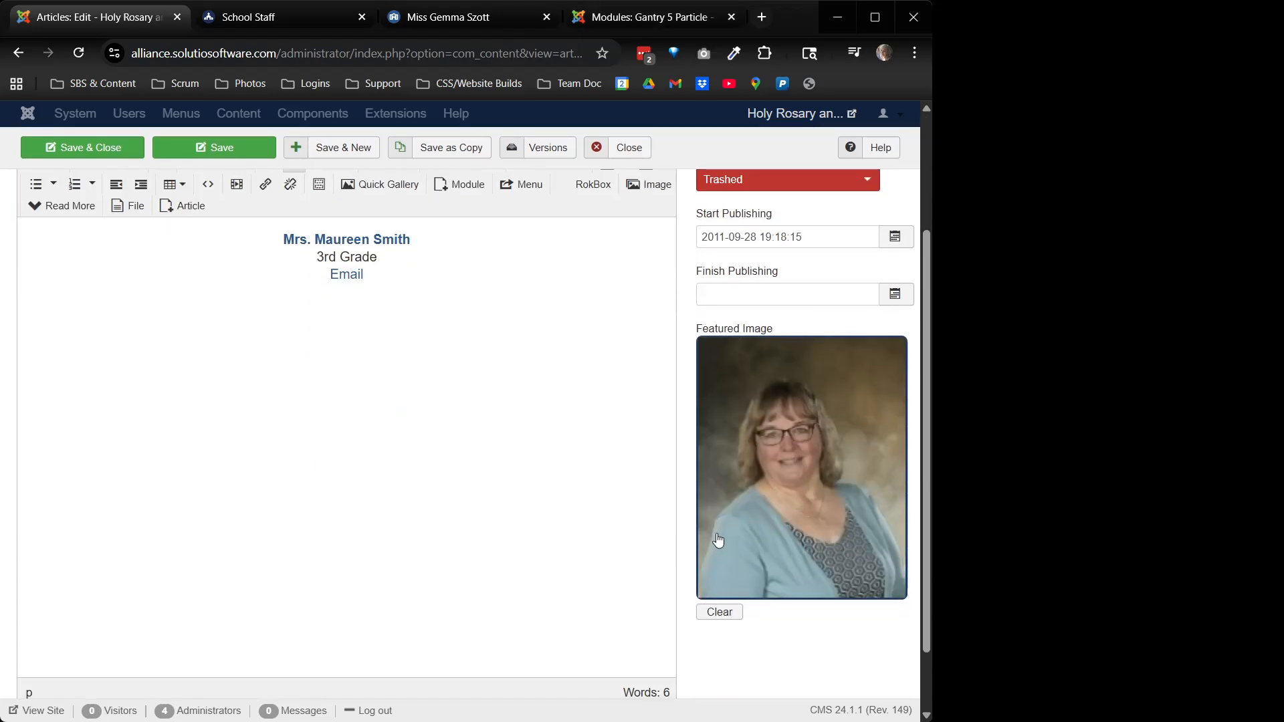
scroll(364, 281, "up", 3)
left_click(253, 234)
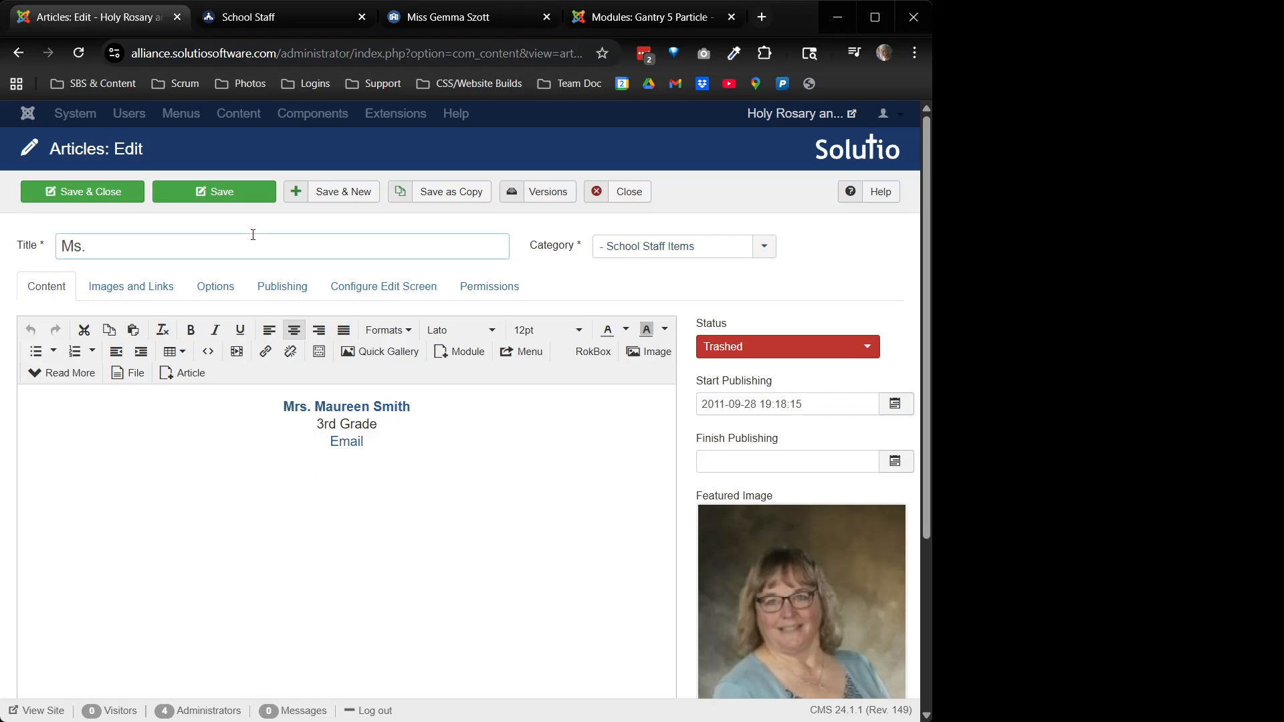
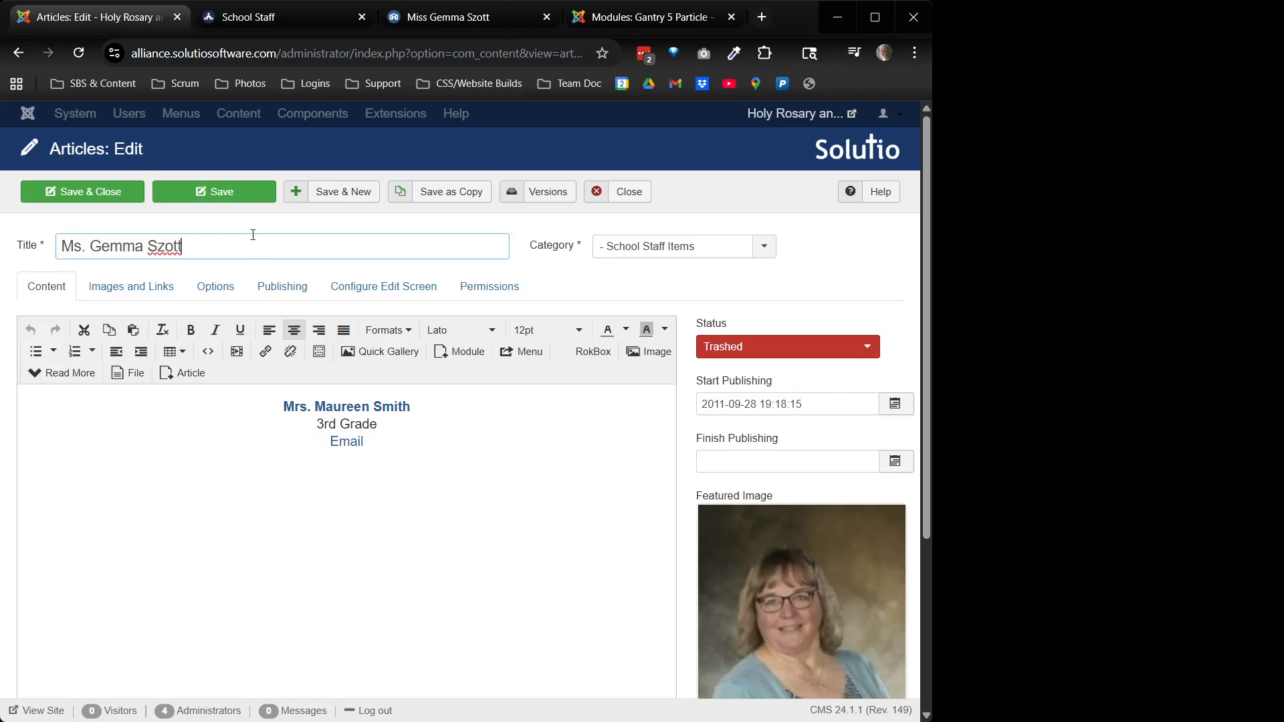
left_click_drag(239, 239, 60, 246)
key("ctrl+c")
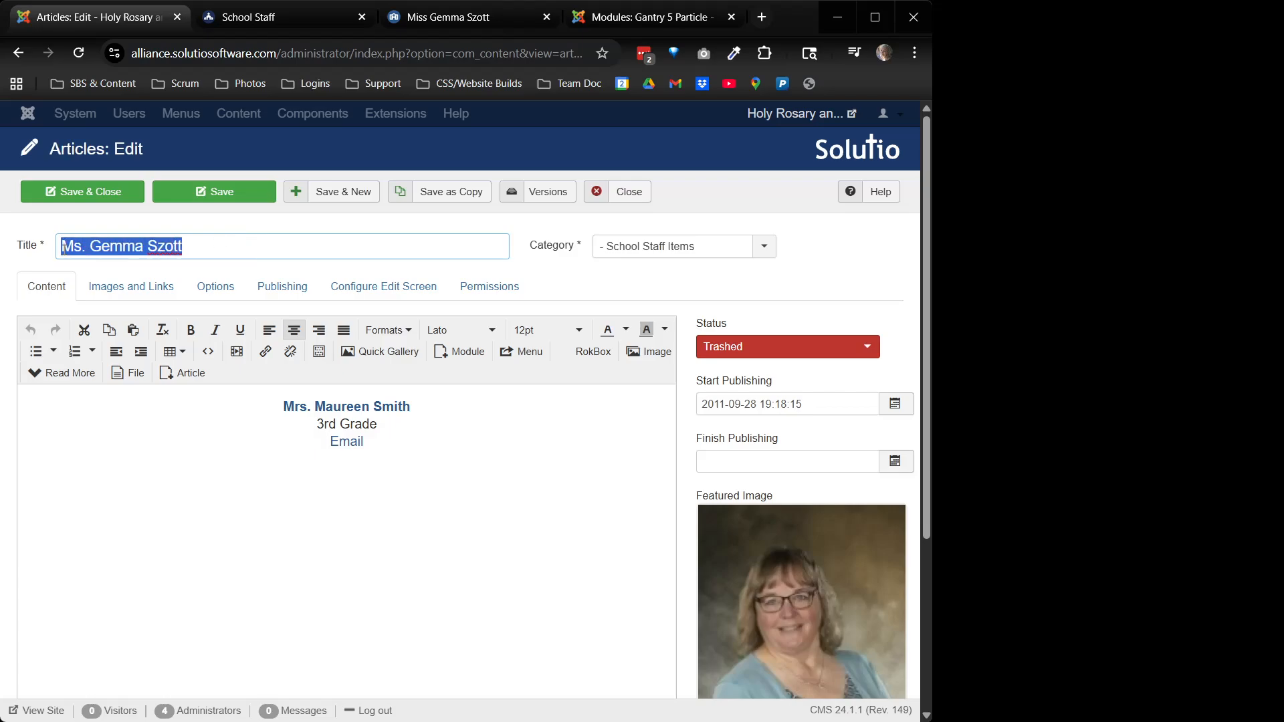
Replace the old name in the article body with the new teacher's name and make it bold
left_click_drag(284, 405, 421, 405)
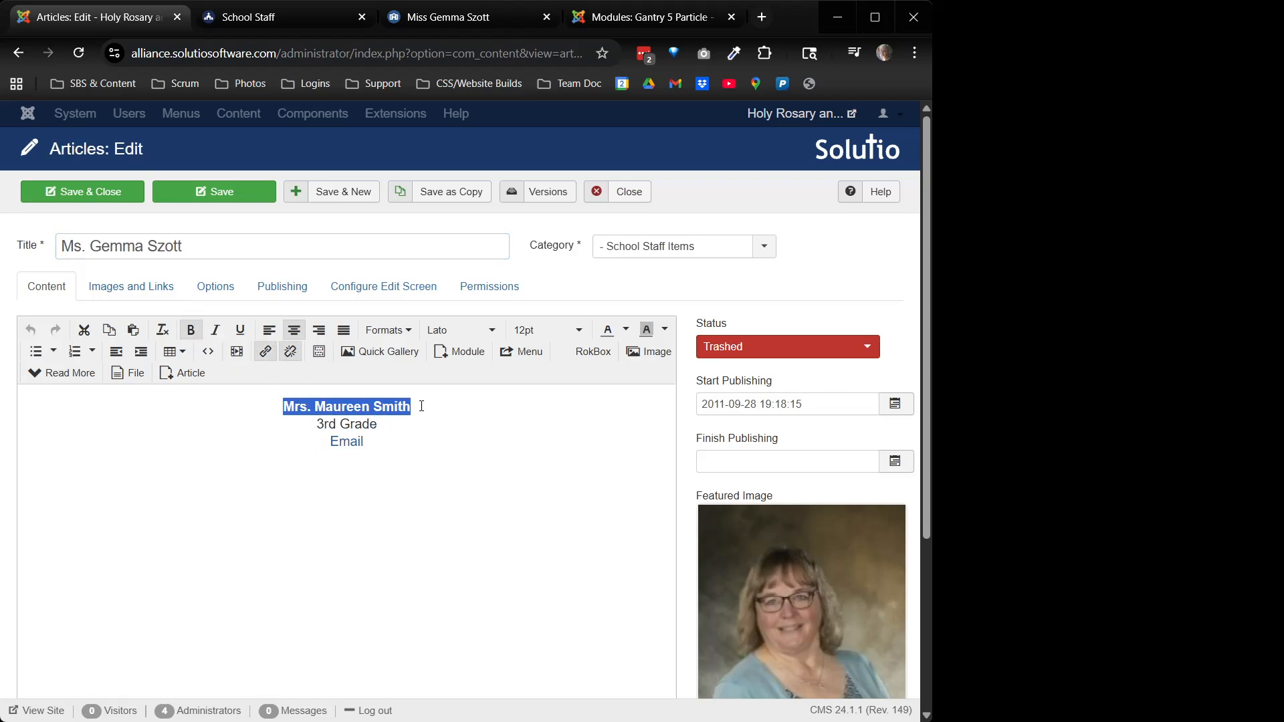
key("ctrl+v")
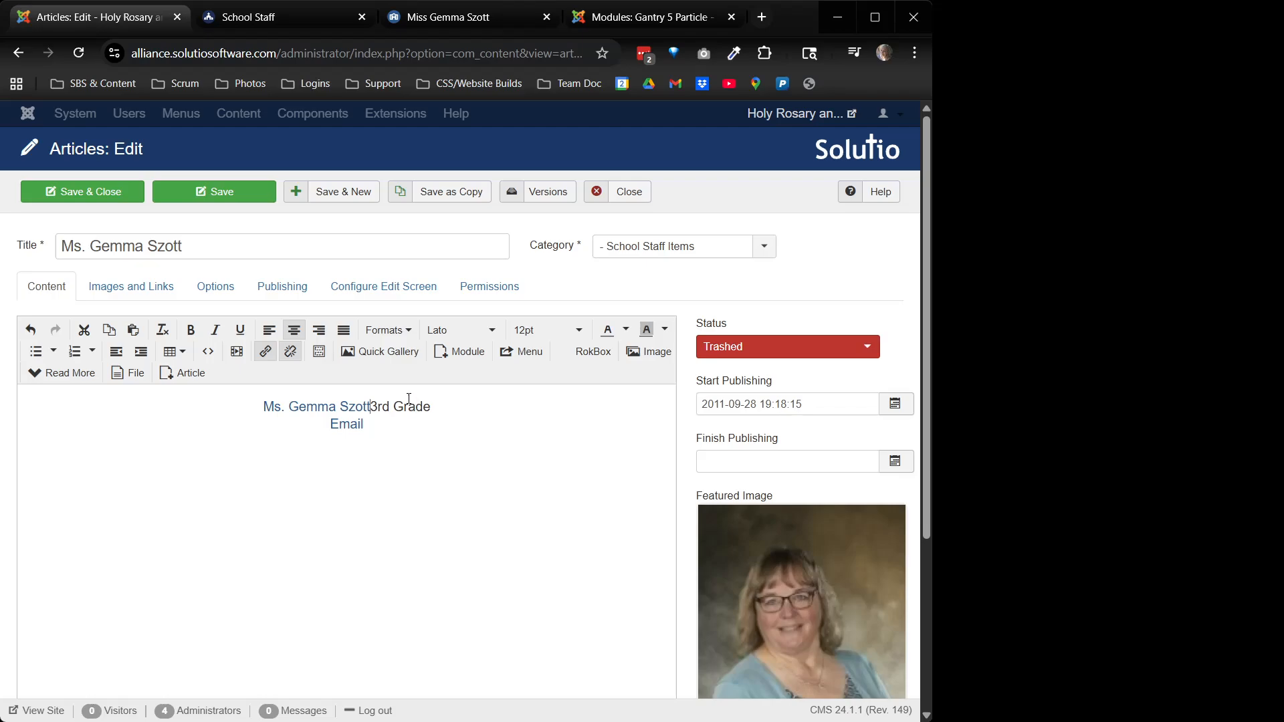
key("Return")
key("BackSpace")
key("shift+Return")
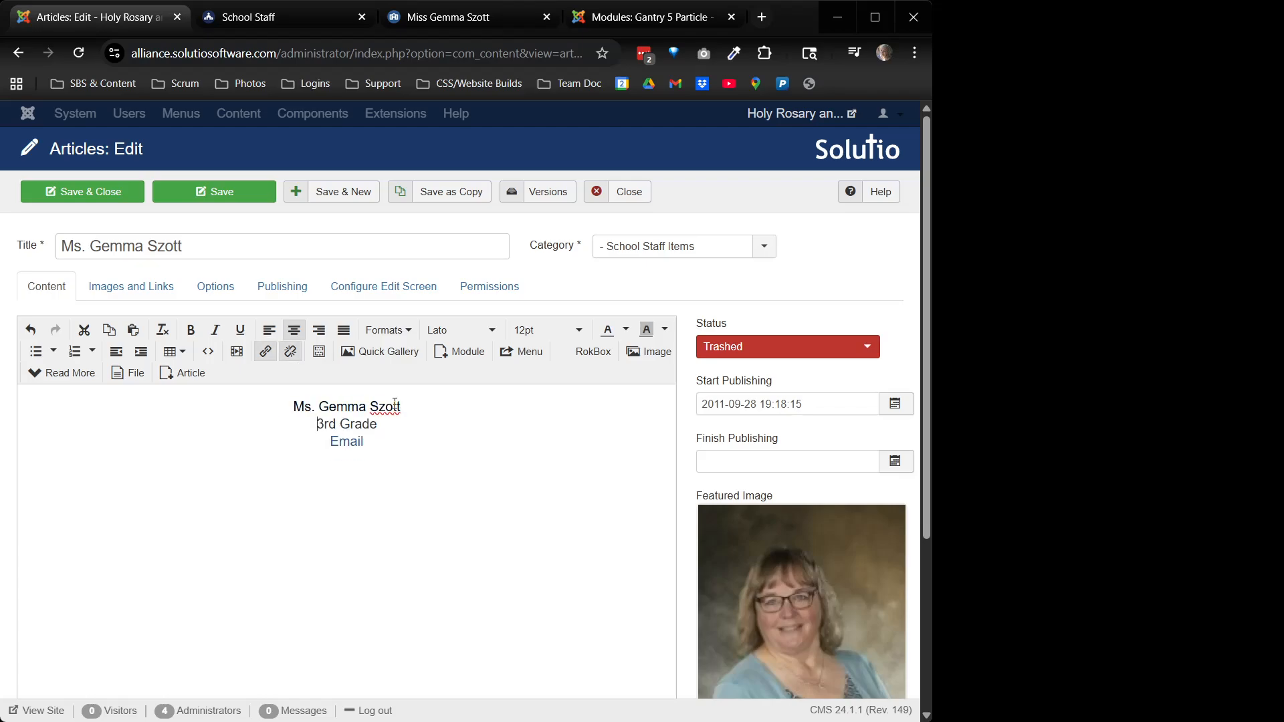
triple_click(380, 408)
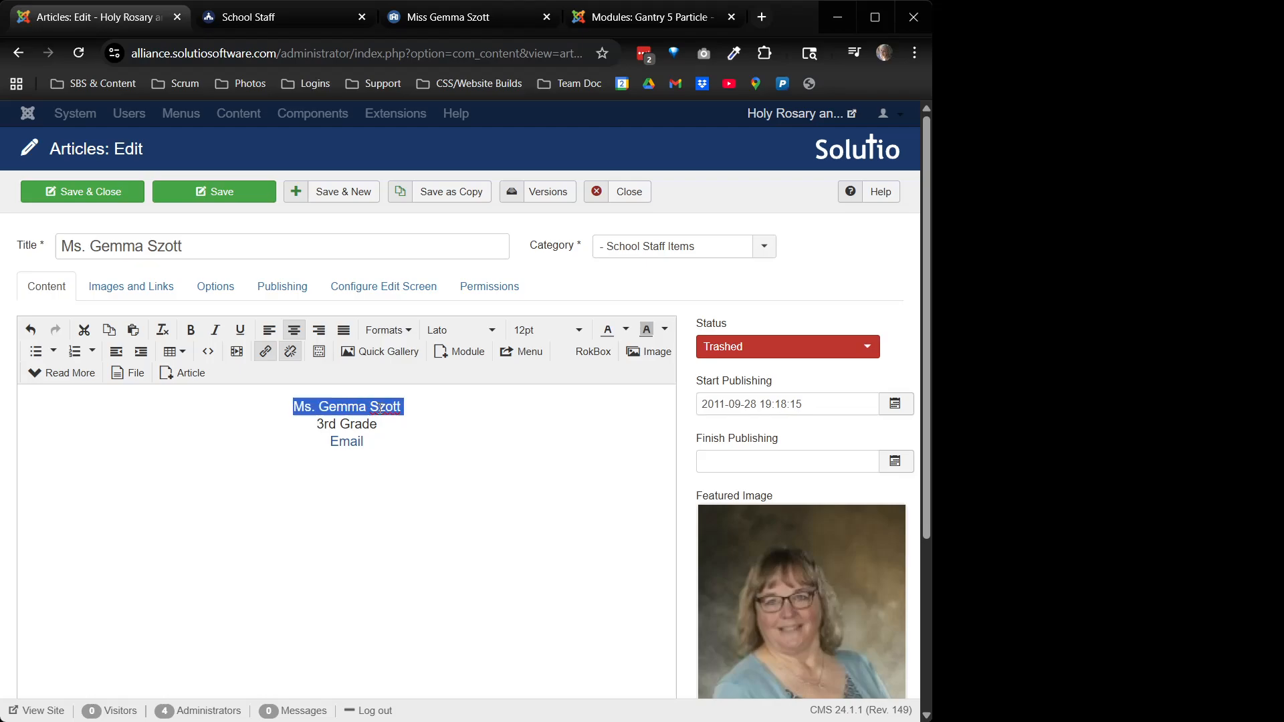
left_click(191, 330)
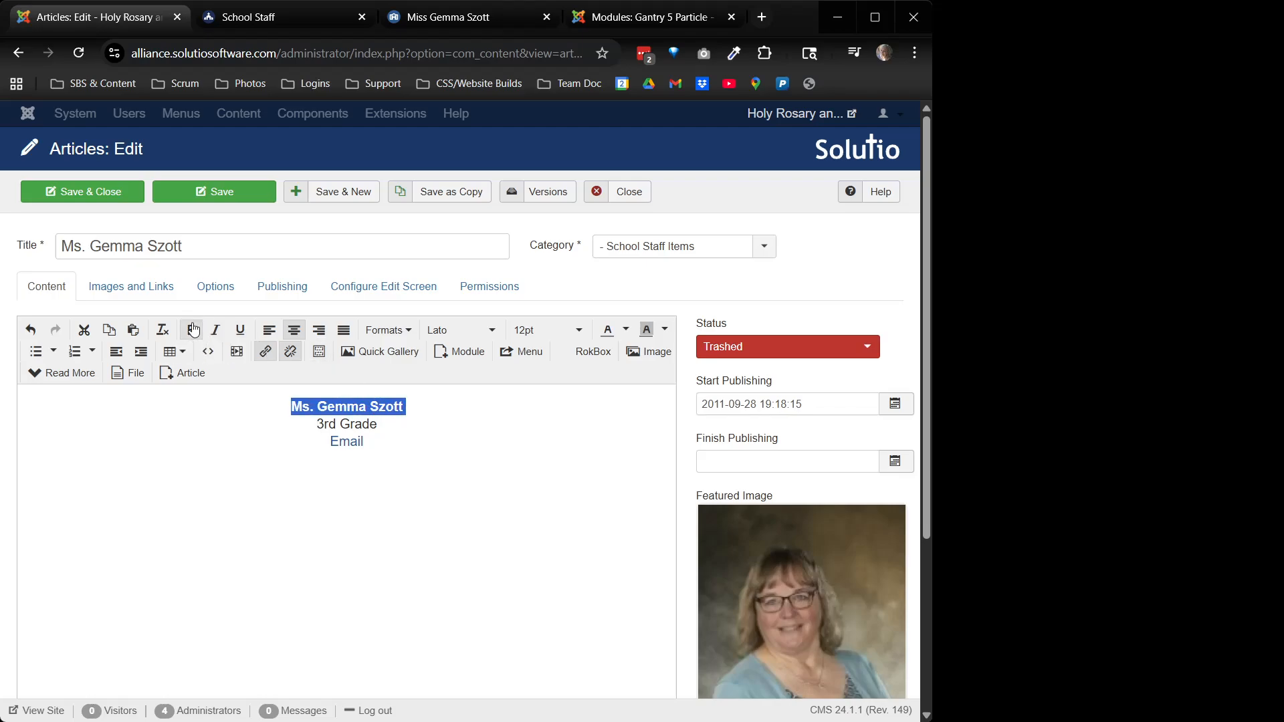
Replace the '3rd Grade' line with her role, '6-8th Math and Science', copied from her public page
left_click(454, 17)
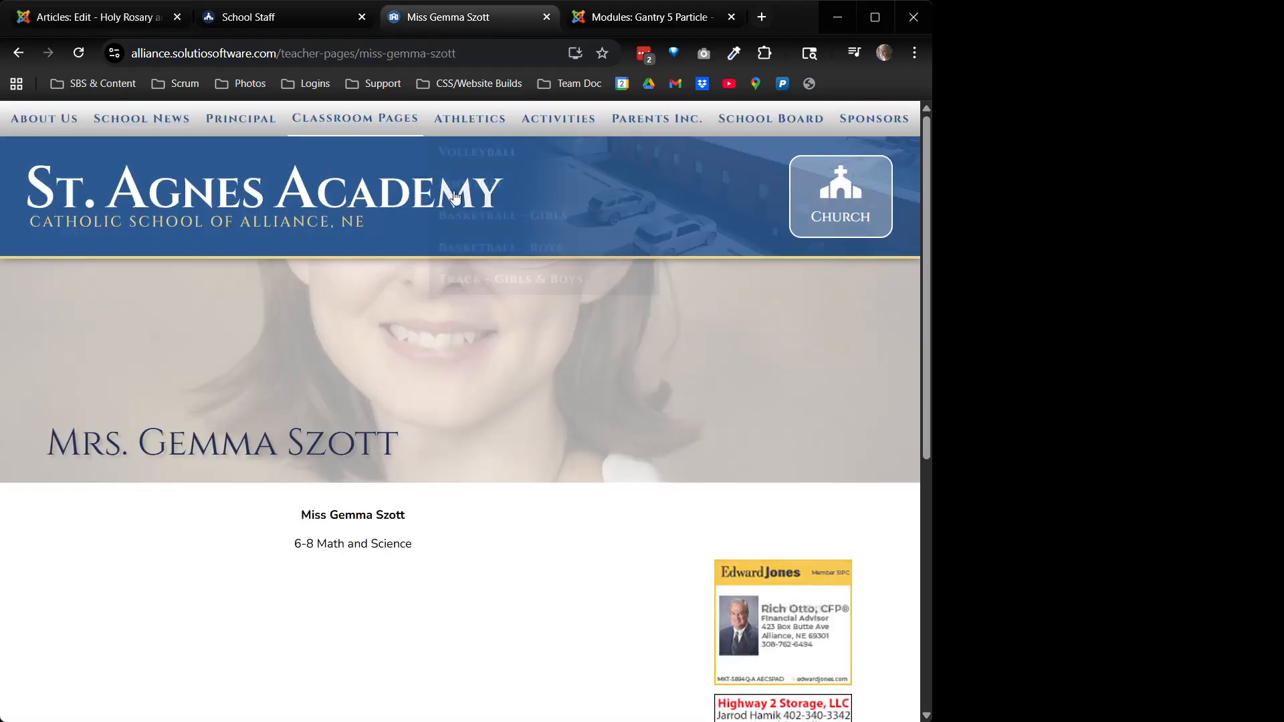
left_click_drag(422, 548, 294, 553)
key("ctrl+c")
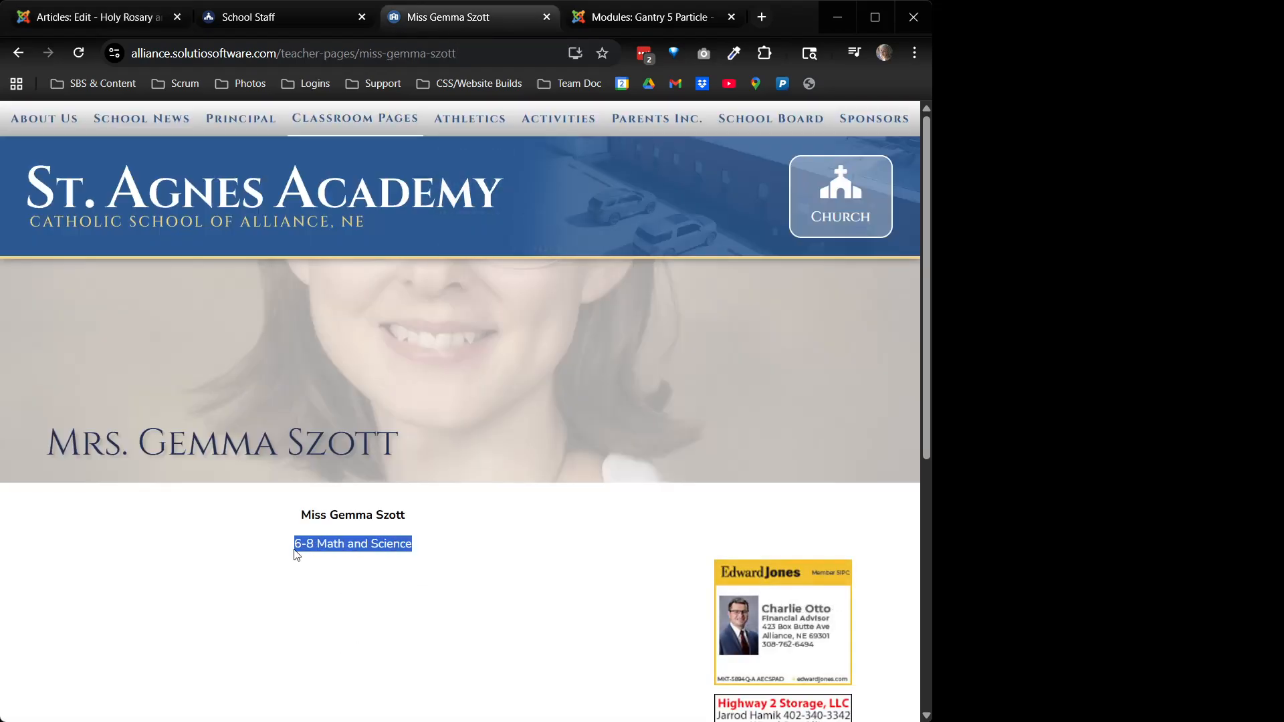
left_click(93, 20)
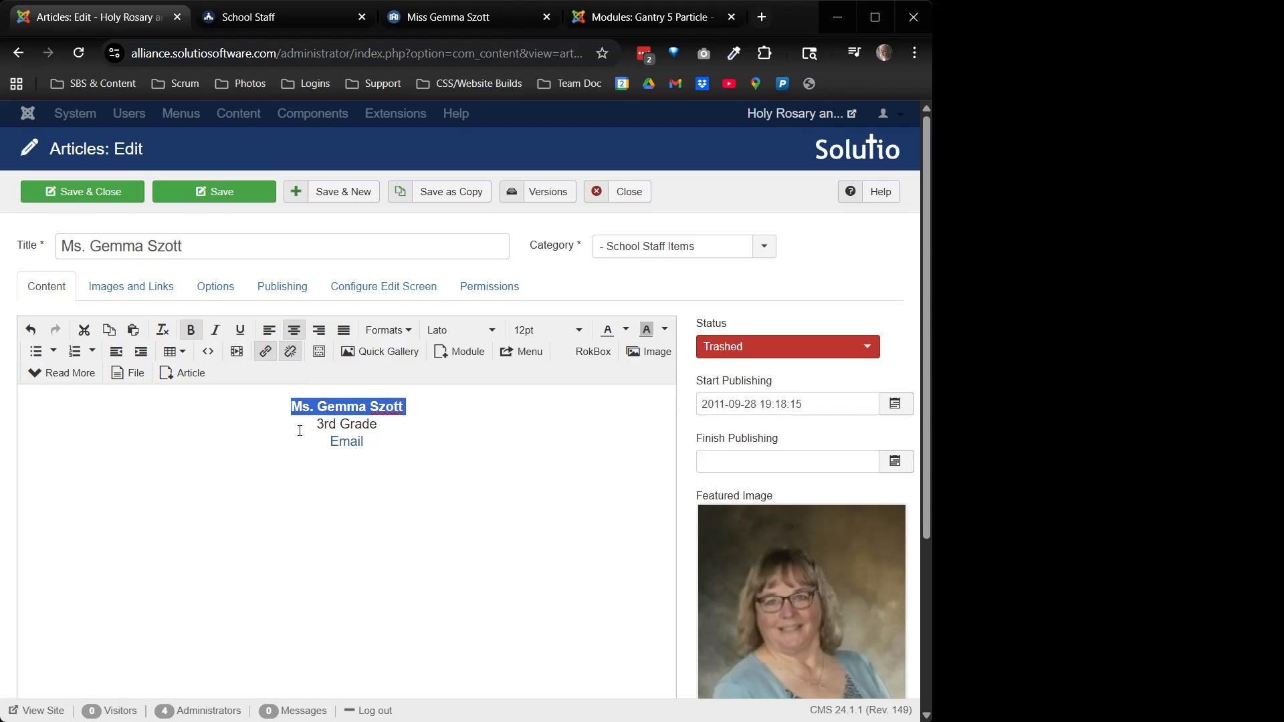
left_click_drag(348, 407, 378, 425)
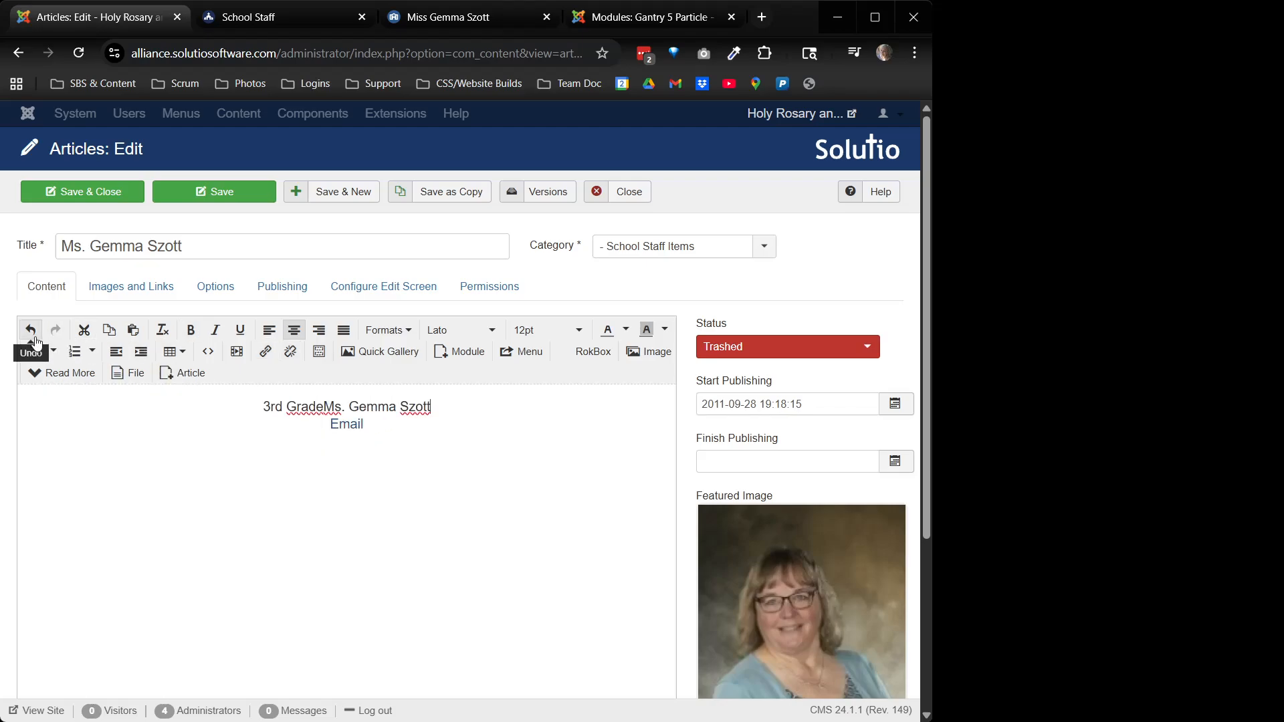
left_click(32, 334)
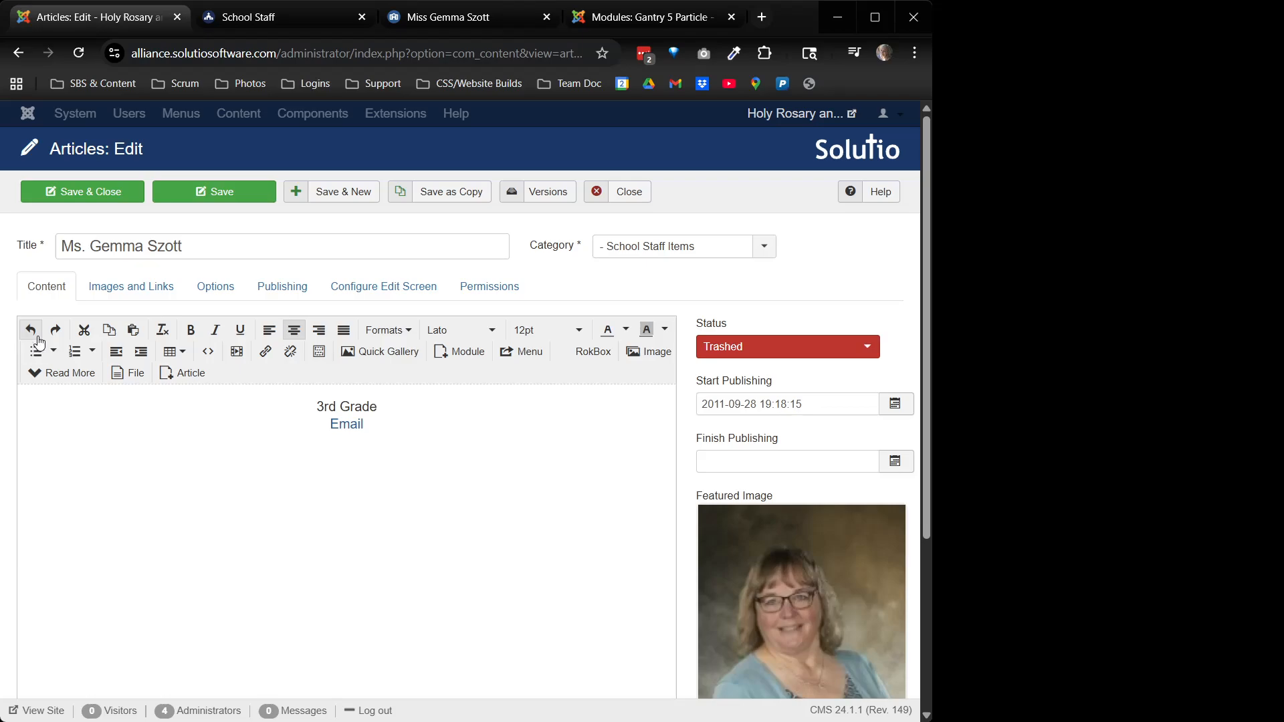
left_click(31, 331)
left_click(340, 425)
triple_click(339, 426)
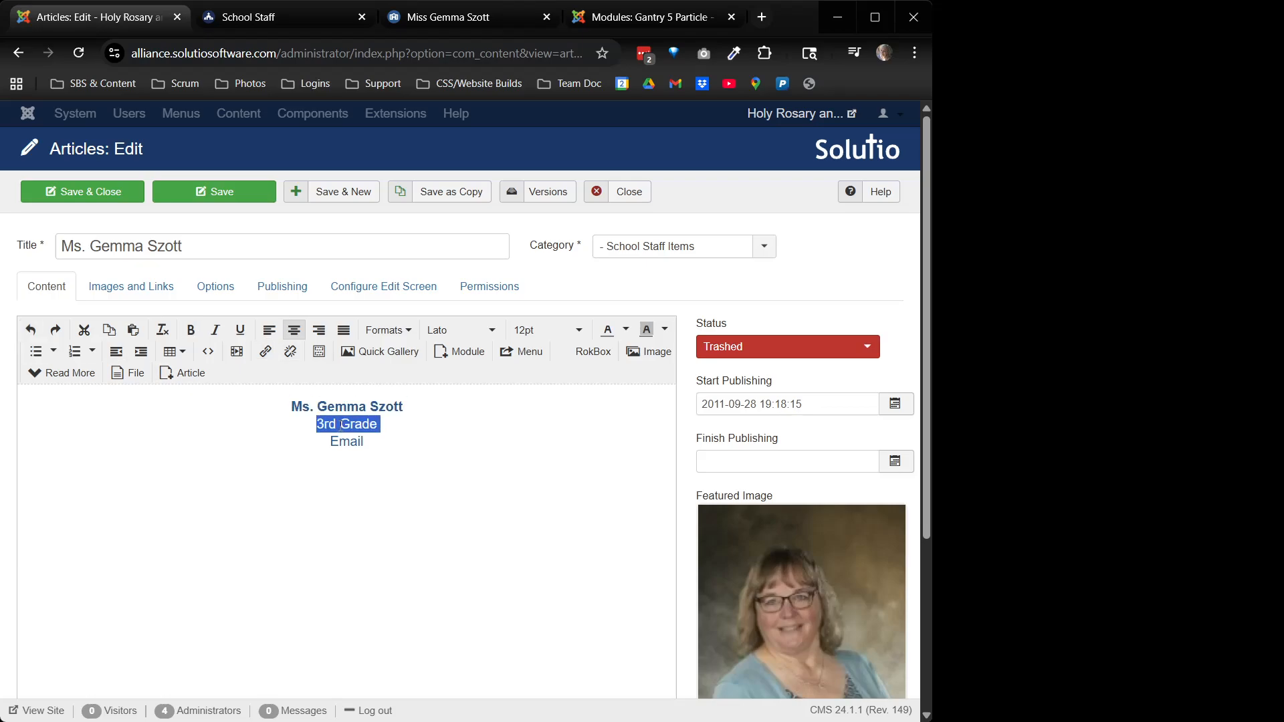
key("ctrl+v")
key("Return")
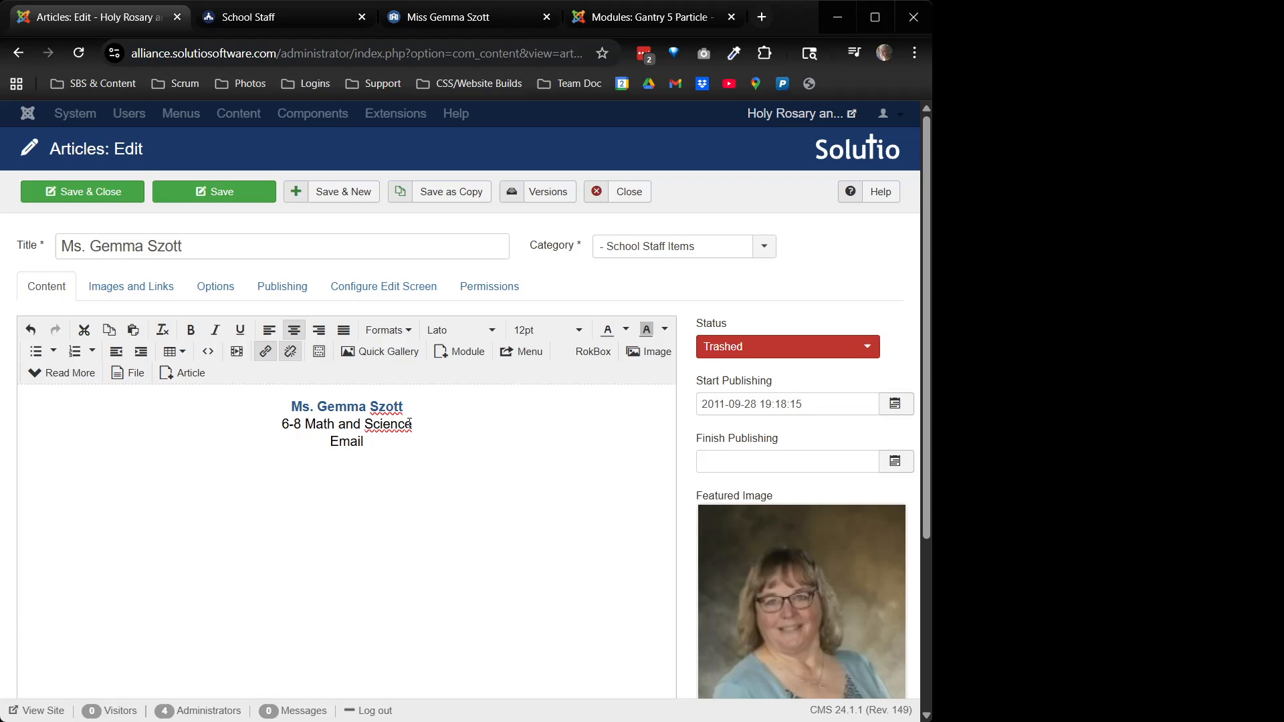
double_click(391, 429)
left_click(303, 426)
type("th")
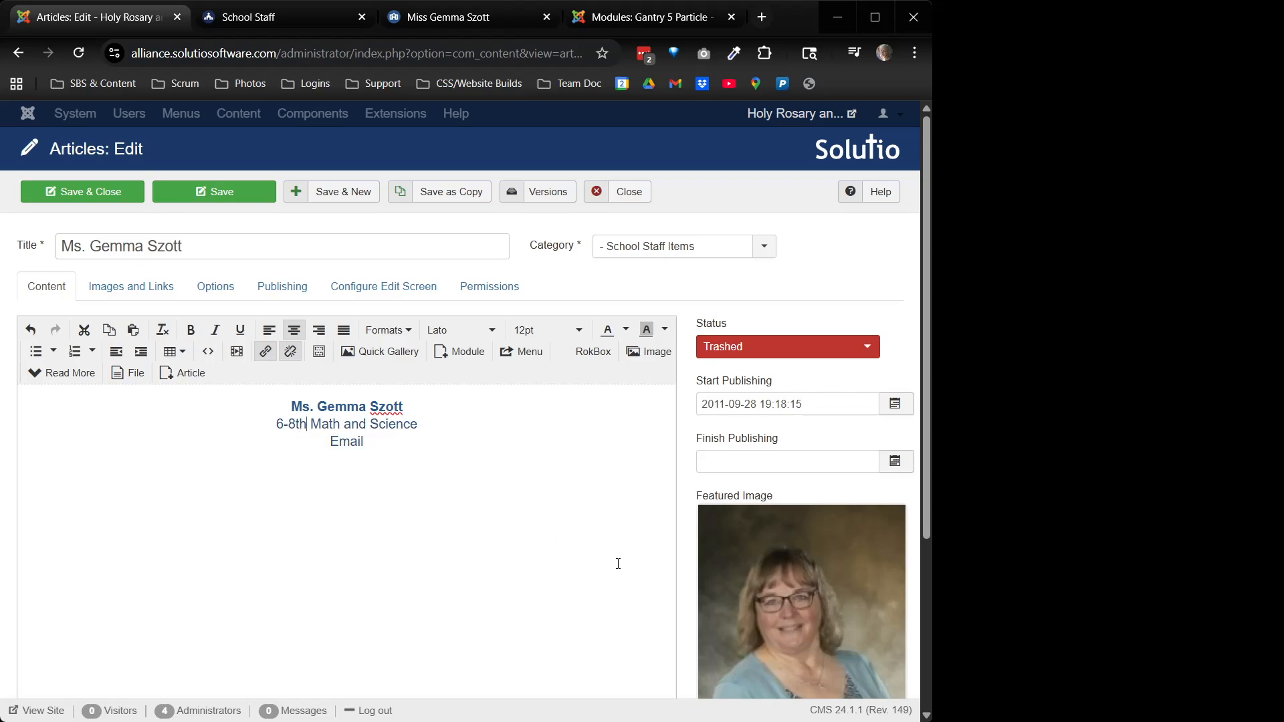
Keep the article Published, remove its featured photo, and save it
left_click(767, 349)
left_click(761, 371)
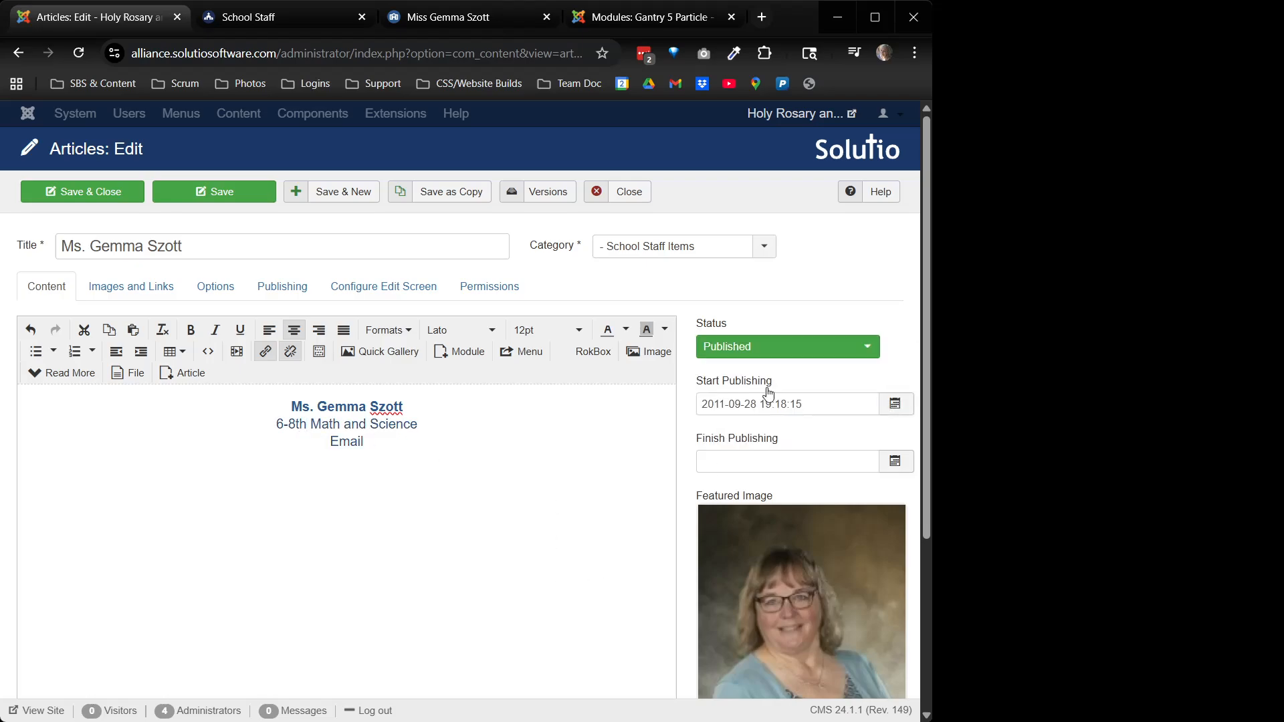
scroll(768, 394, "down", 4)
left_click(720, 532)
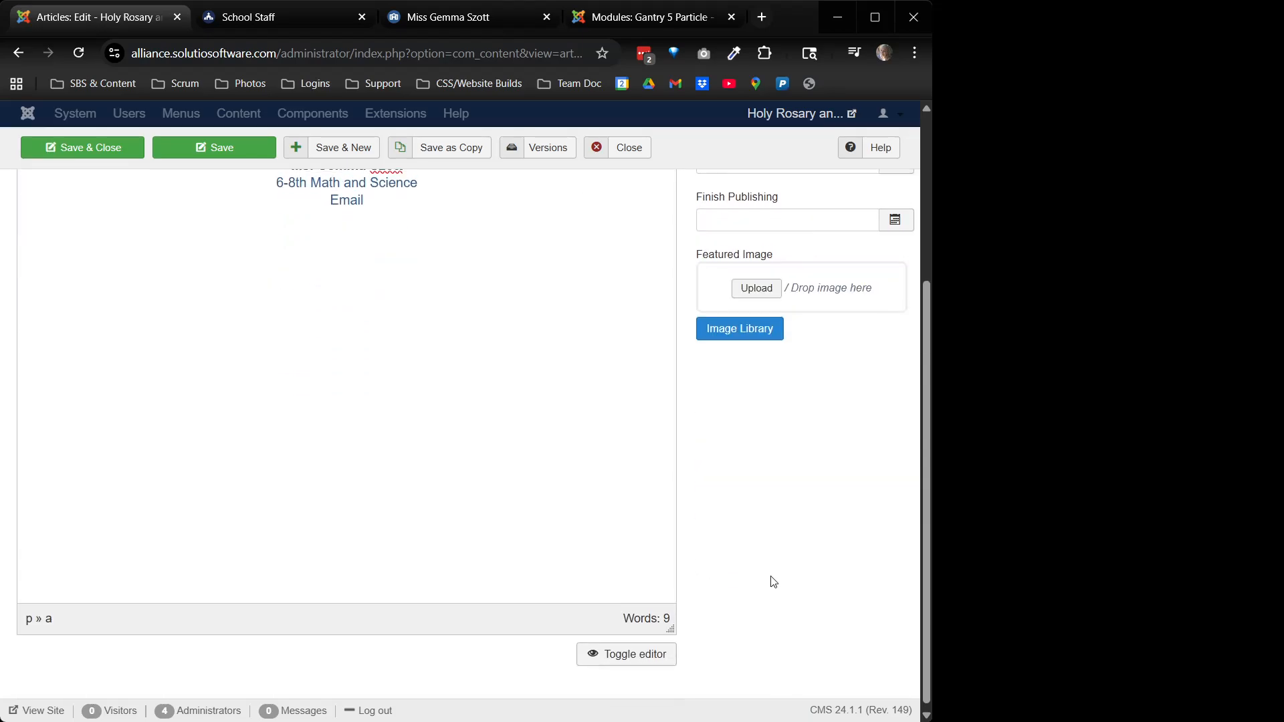
scroll(774, 581, "up", 4)
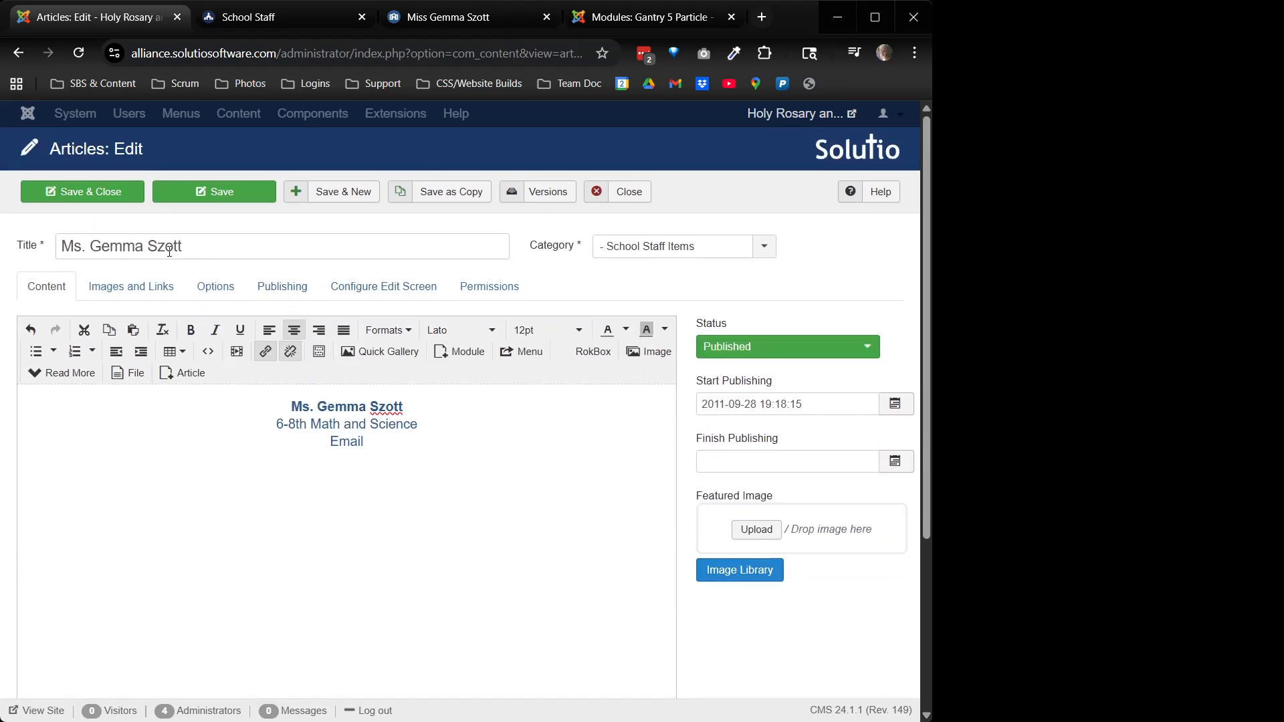
left_click(214, 193)
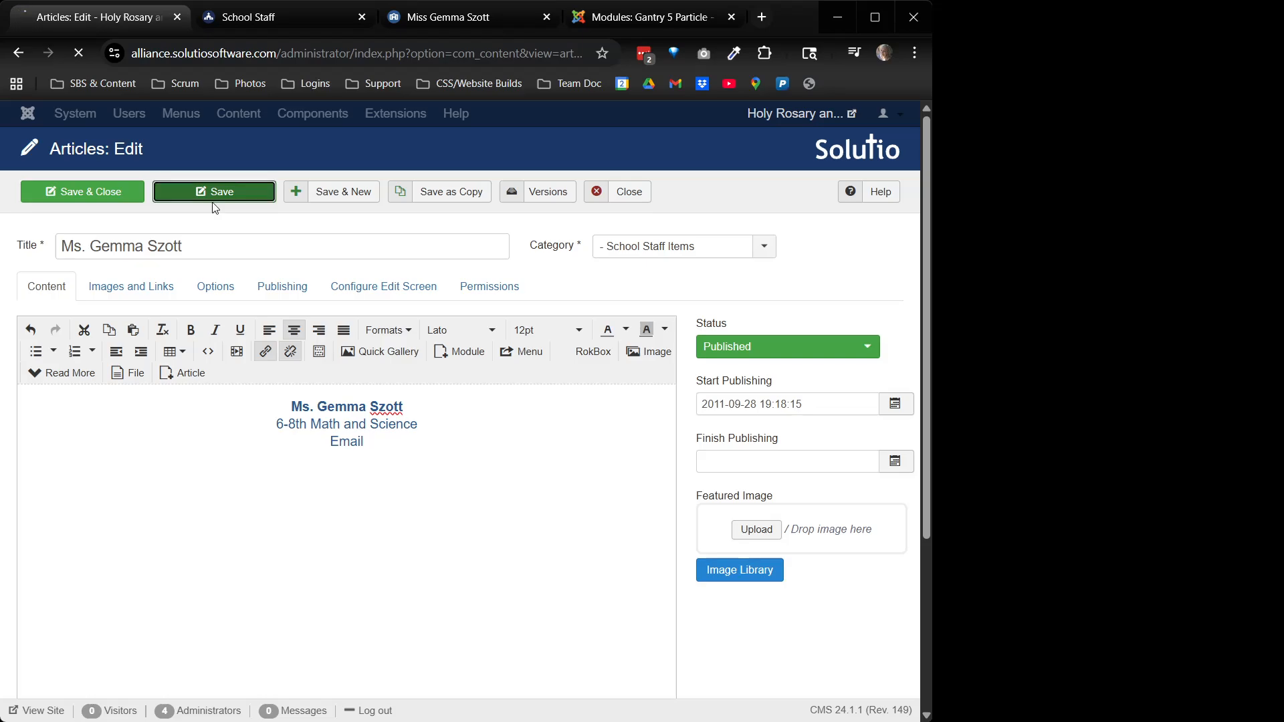
left_click(284, 21)
key("ctrl+Tab")
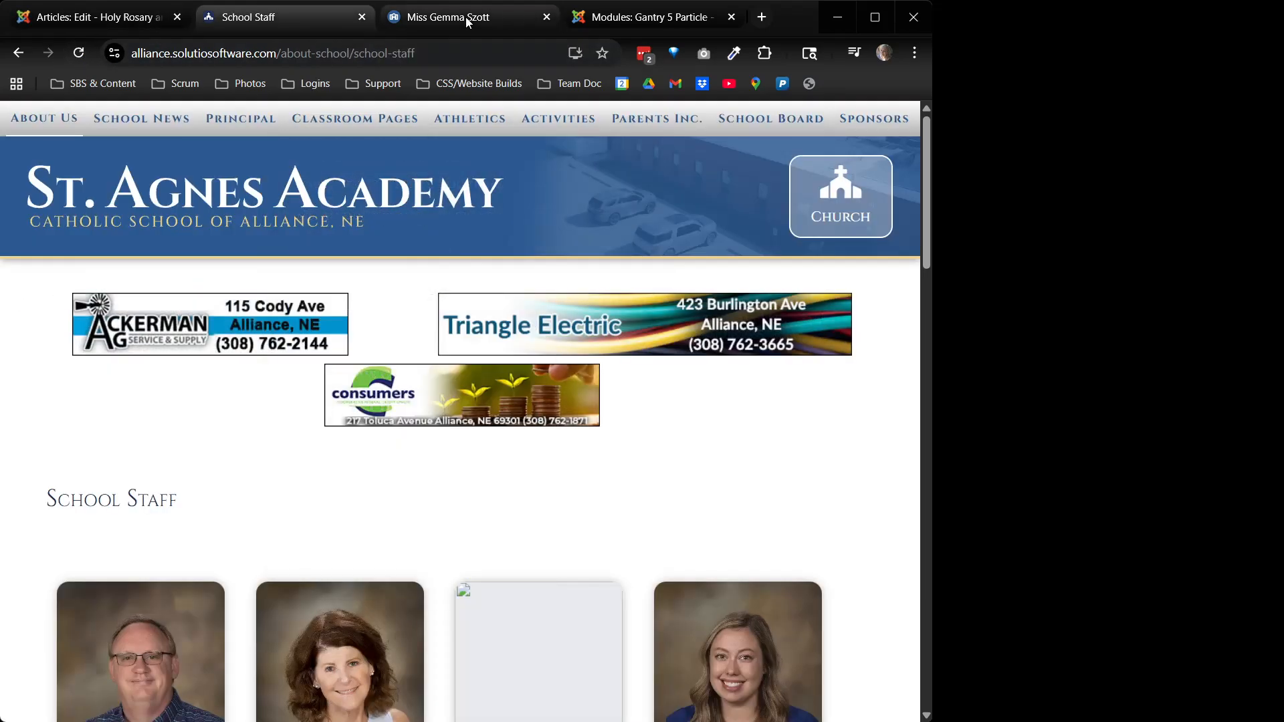
Reload the teacher's page, then save and close the staff article and drop the School Staff Items filter
left_click(79, 53)
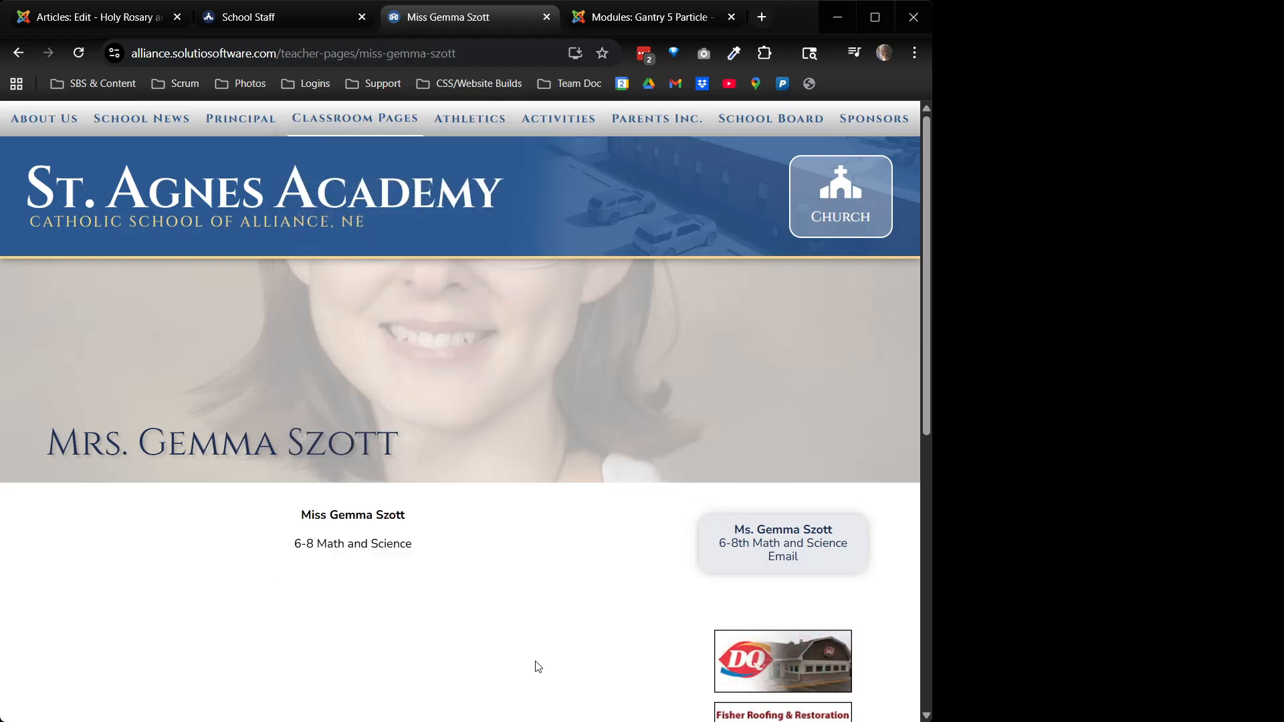
left_click(103, 16)
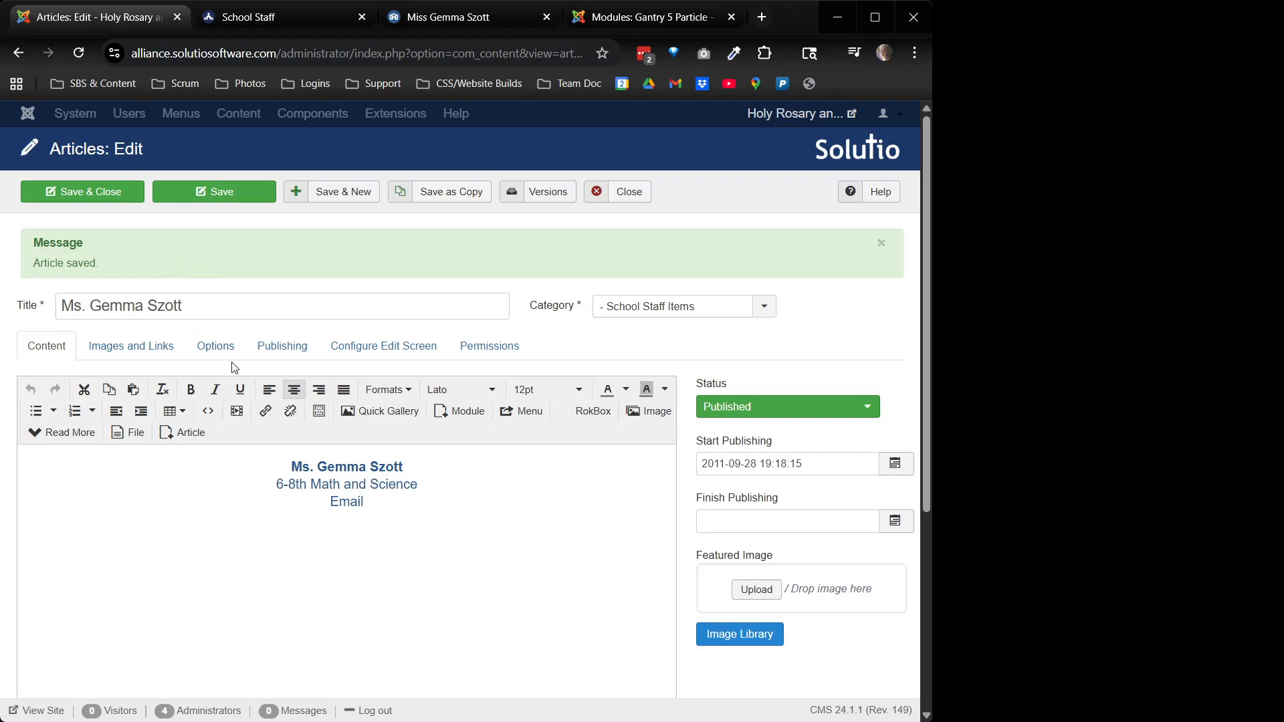
triple_click(198, 312)
key("ctrl+c")
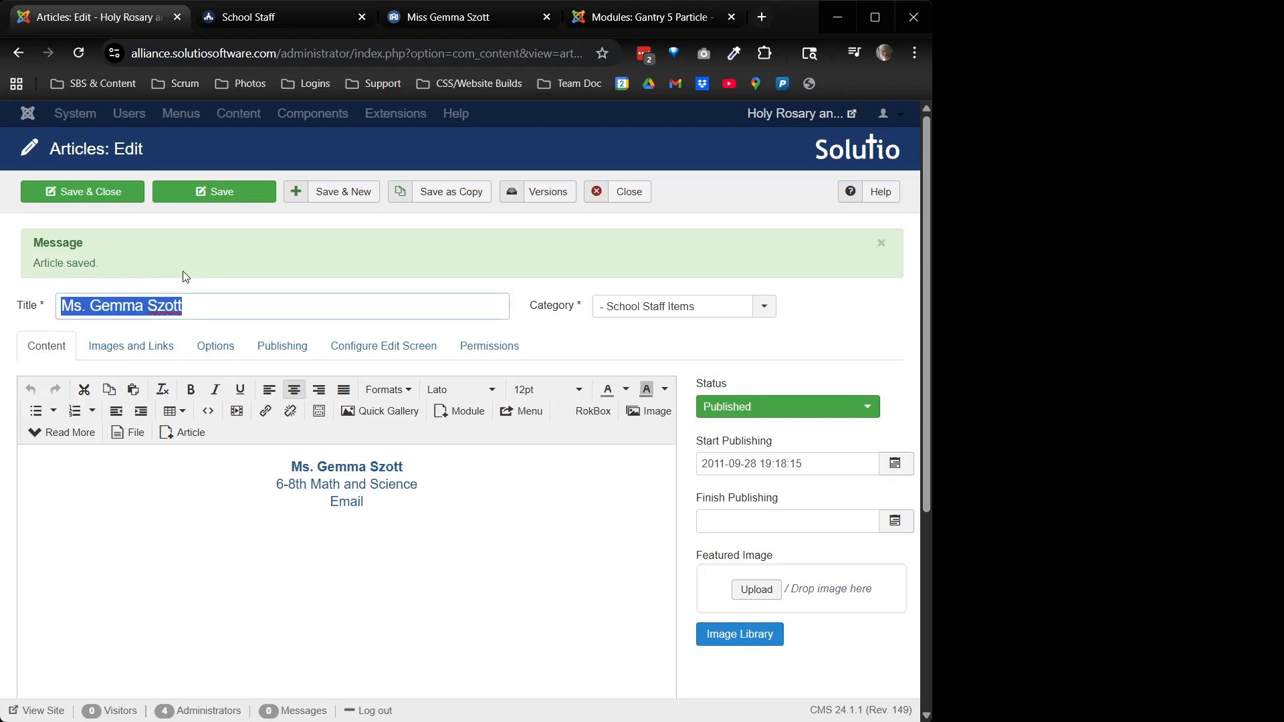
left_click(104, 198)
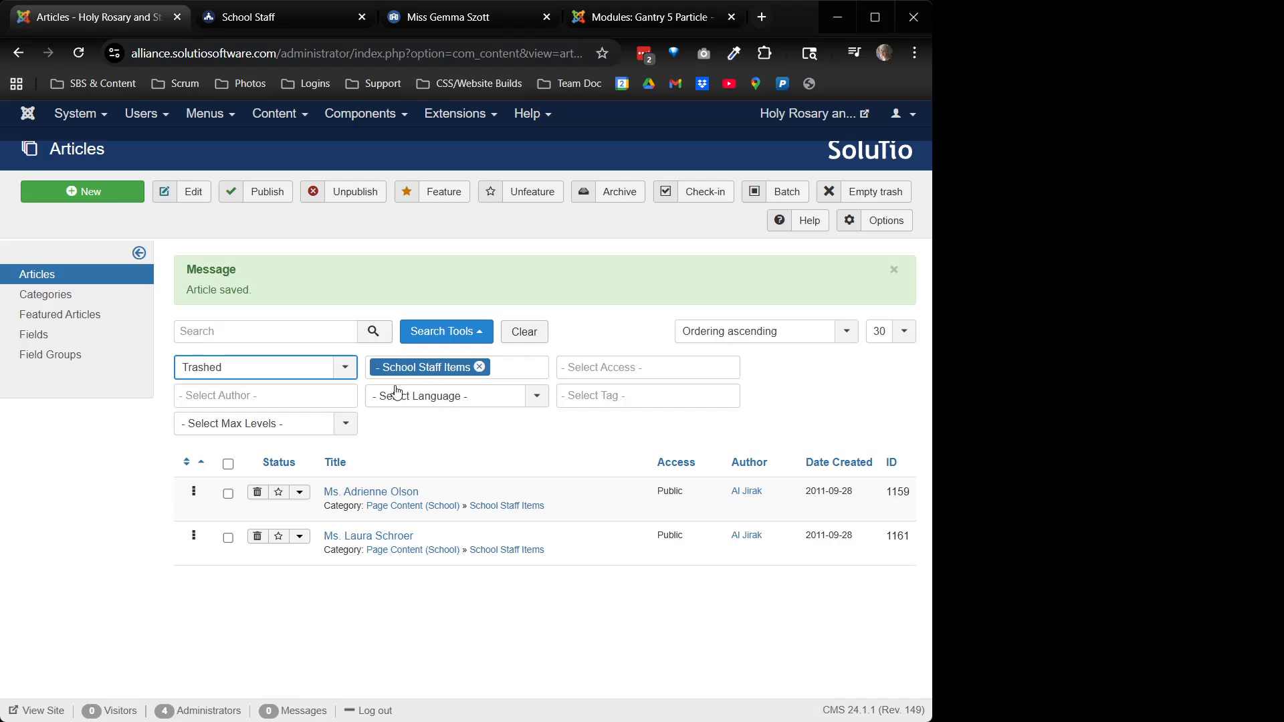
left_click(479, 367)
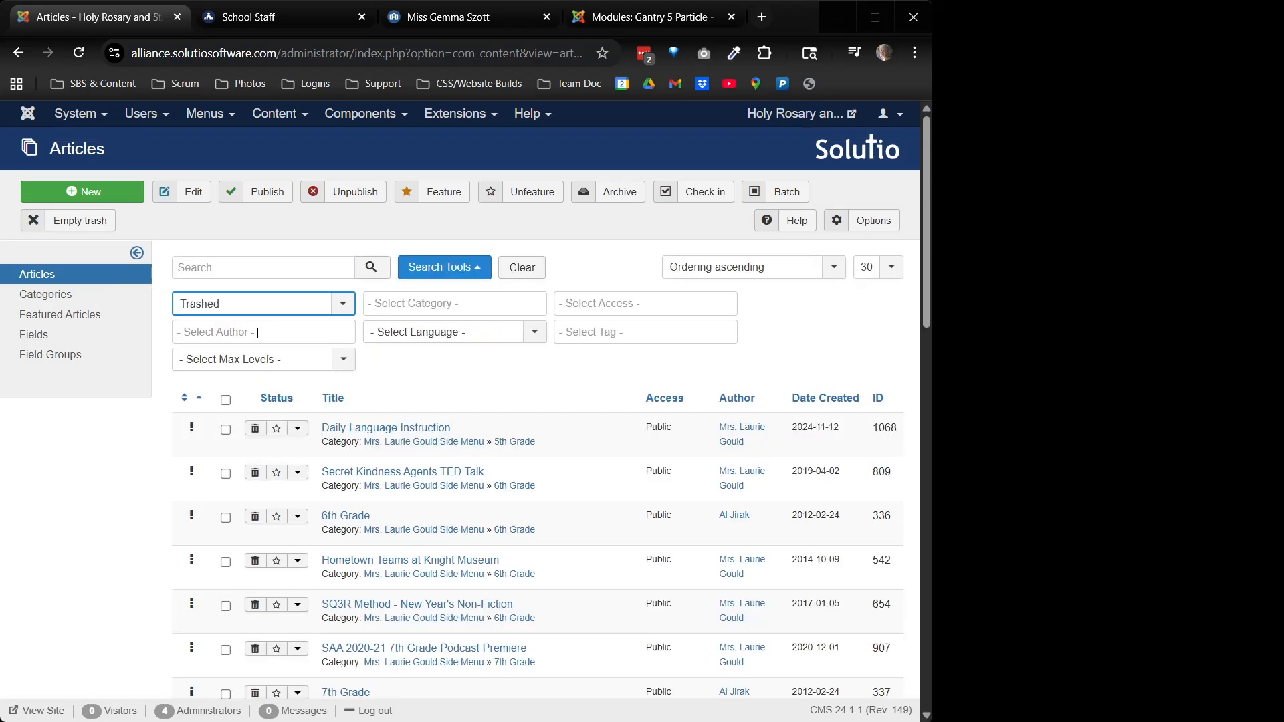
Search all statuses for the teacher's name with 'Mrs.', listing her page article, ID 1114
key("ctrl+v")
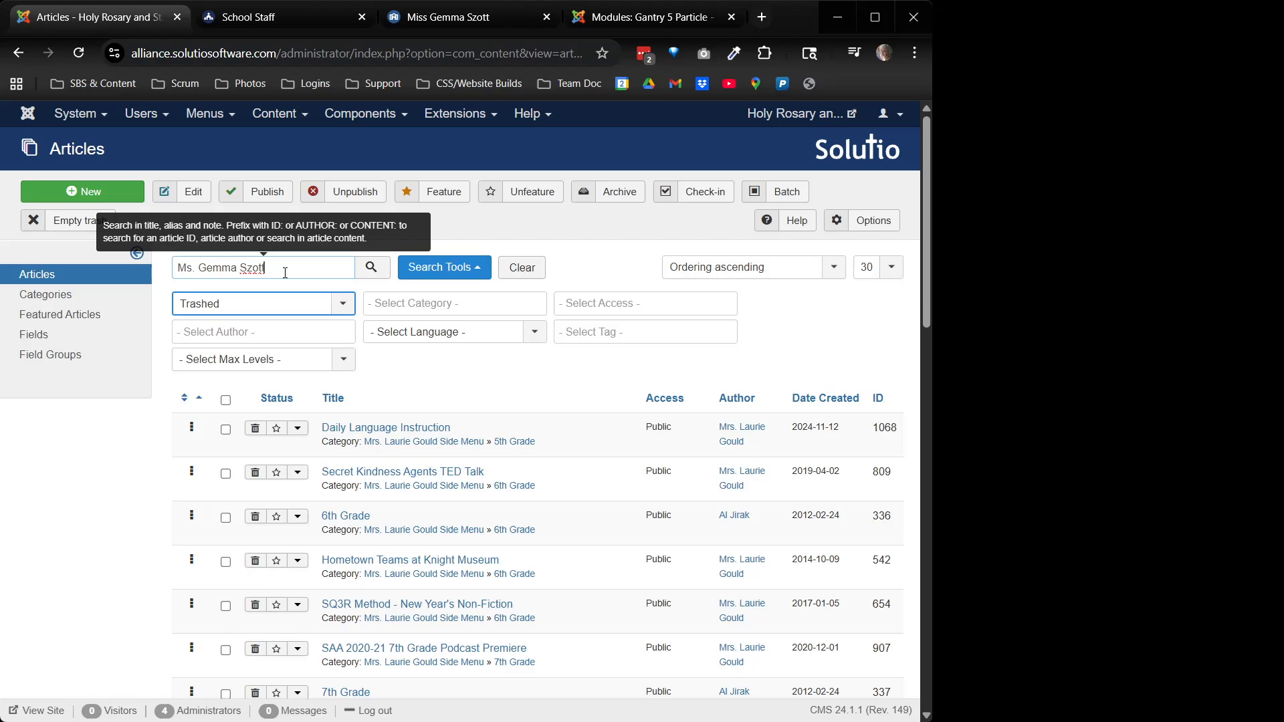
left_click(321, 304)
left_click(254, 325)
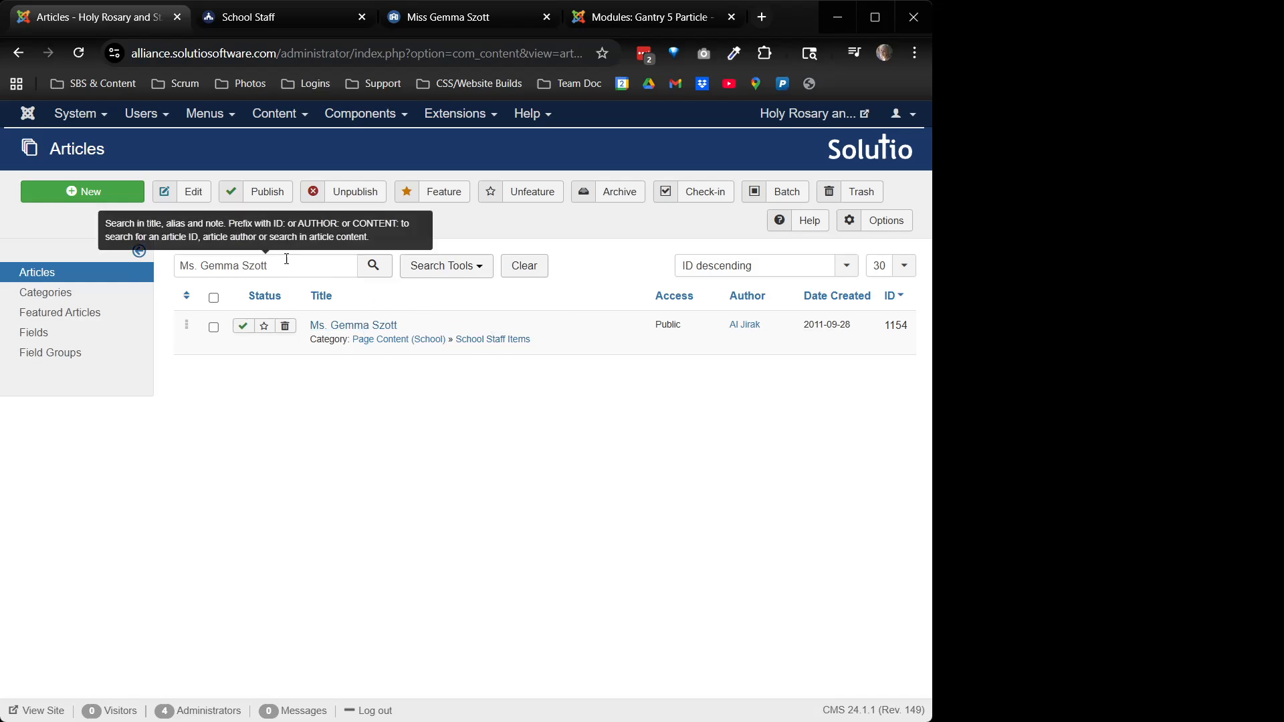
left_click(223, 20)
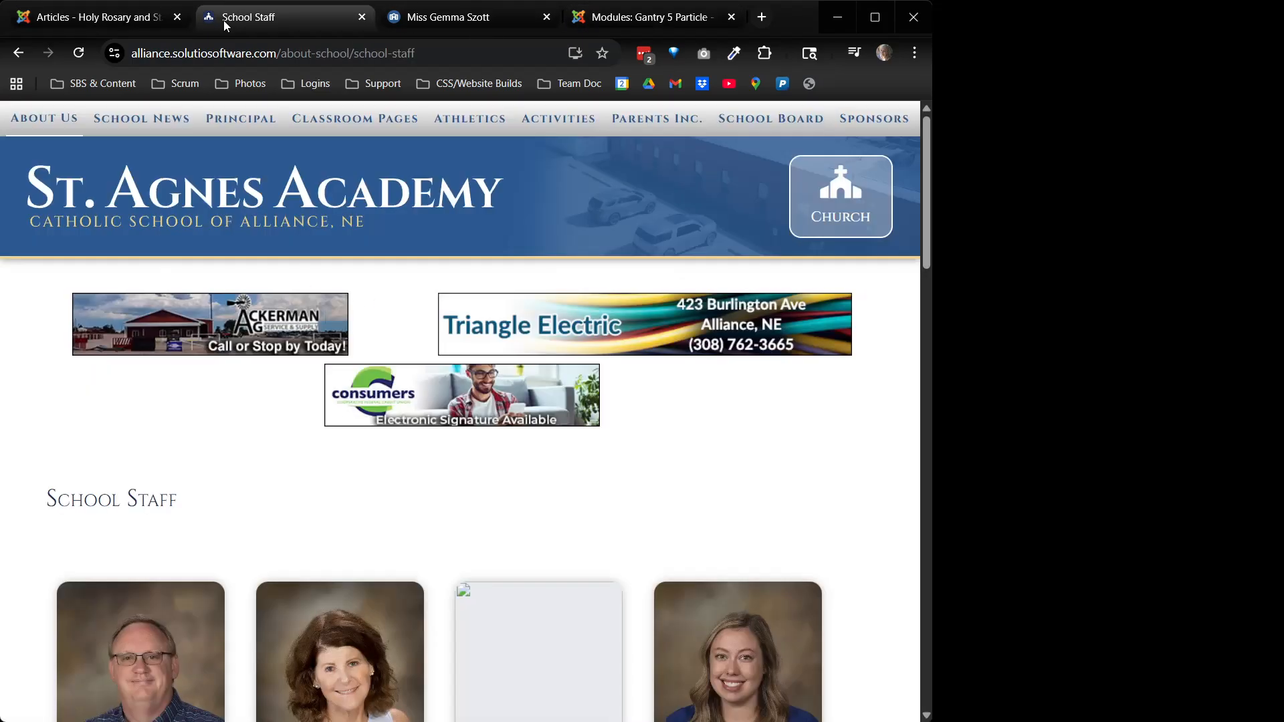
left_click(448, 18)
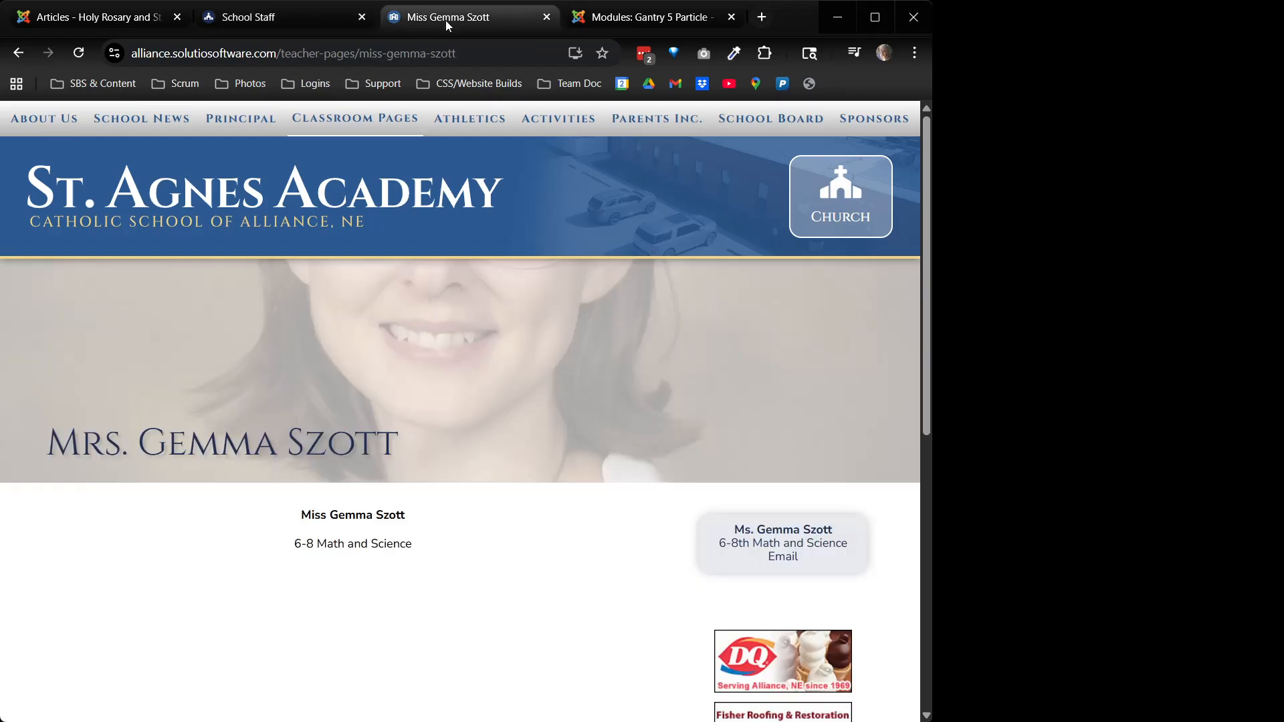
left_click(104, 19)
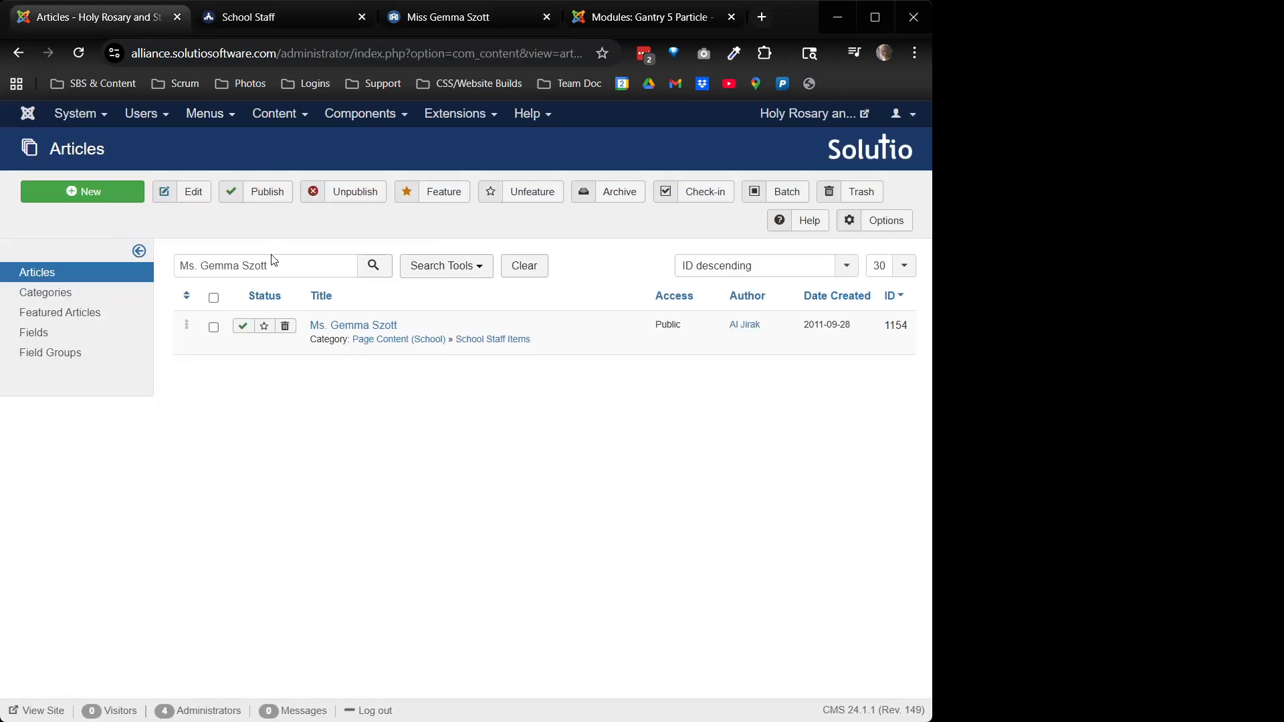
left_click(186, 268)
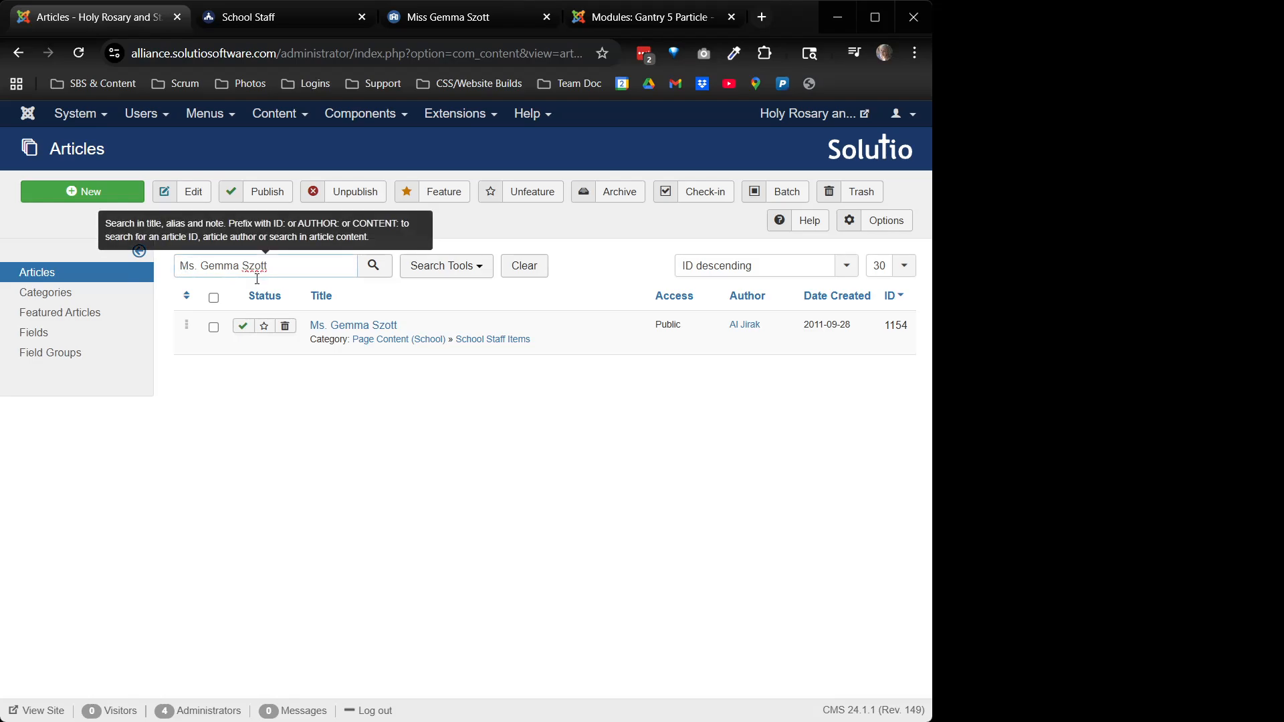
type("r")
key("Return")
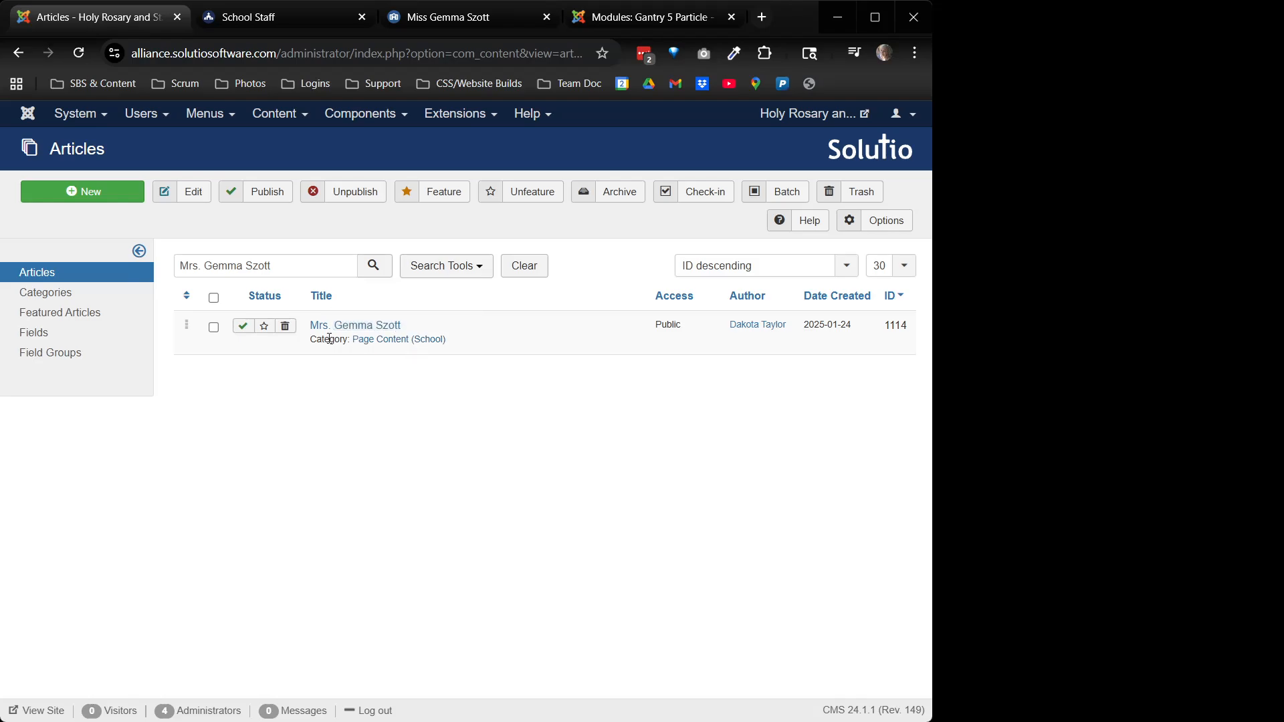
Open the teacher's page article and clear its portrait featured image
left_click(347, 327)
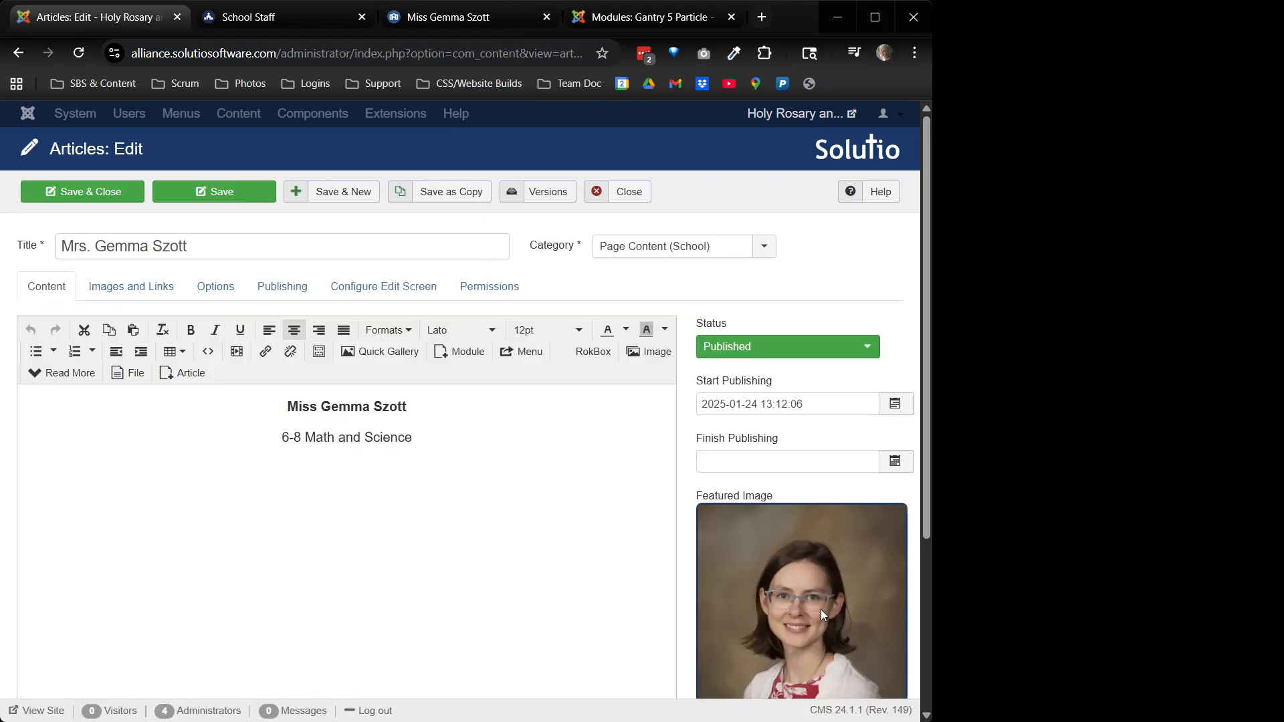
scroll(820, 610, "down", 1)
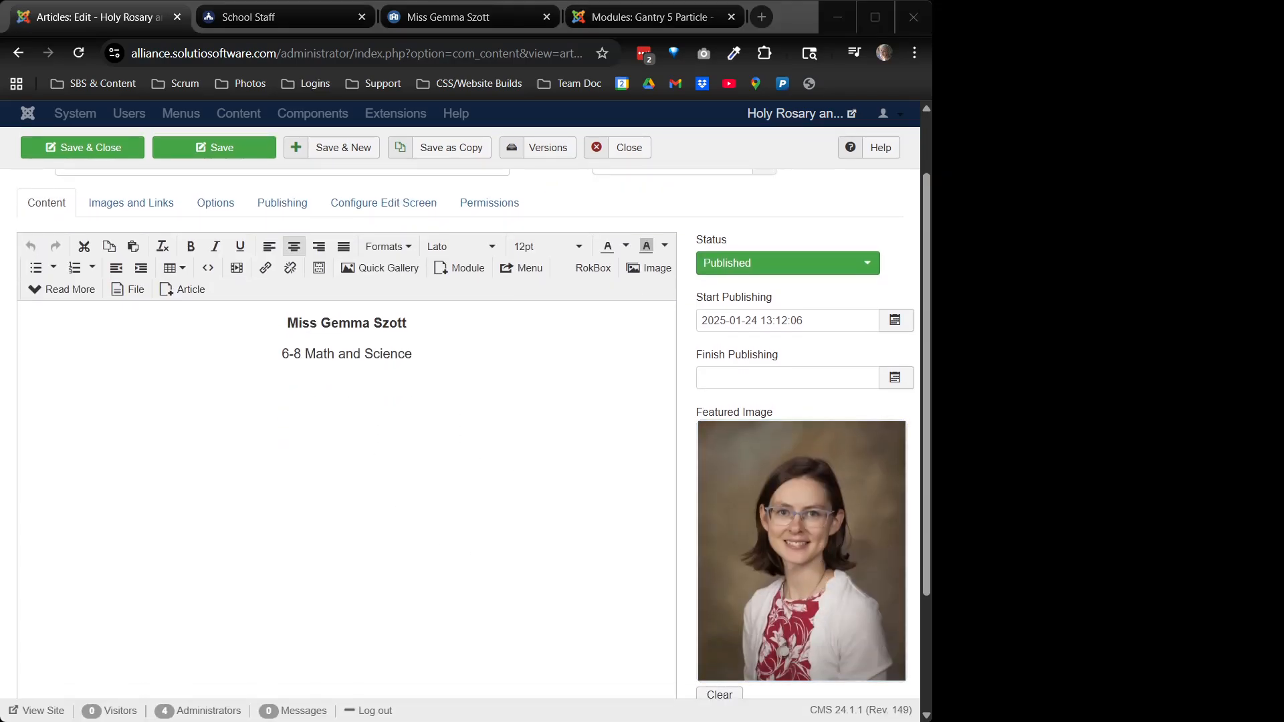
scroll(803, 535, "down", 1)
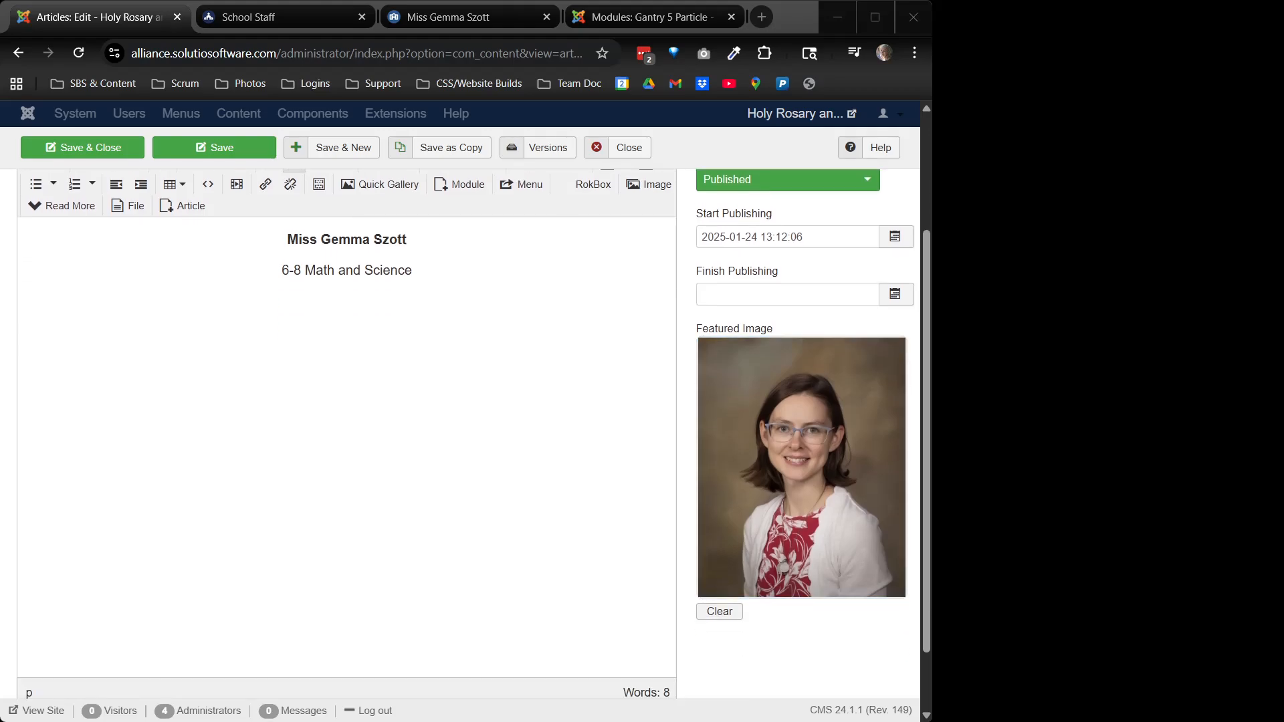
left_click(716, 611)
Browse the image library without choosing, then upload the child-writing photo as featured image
left_click(751, 401)
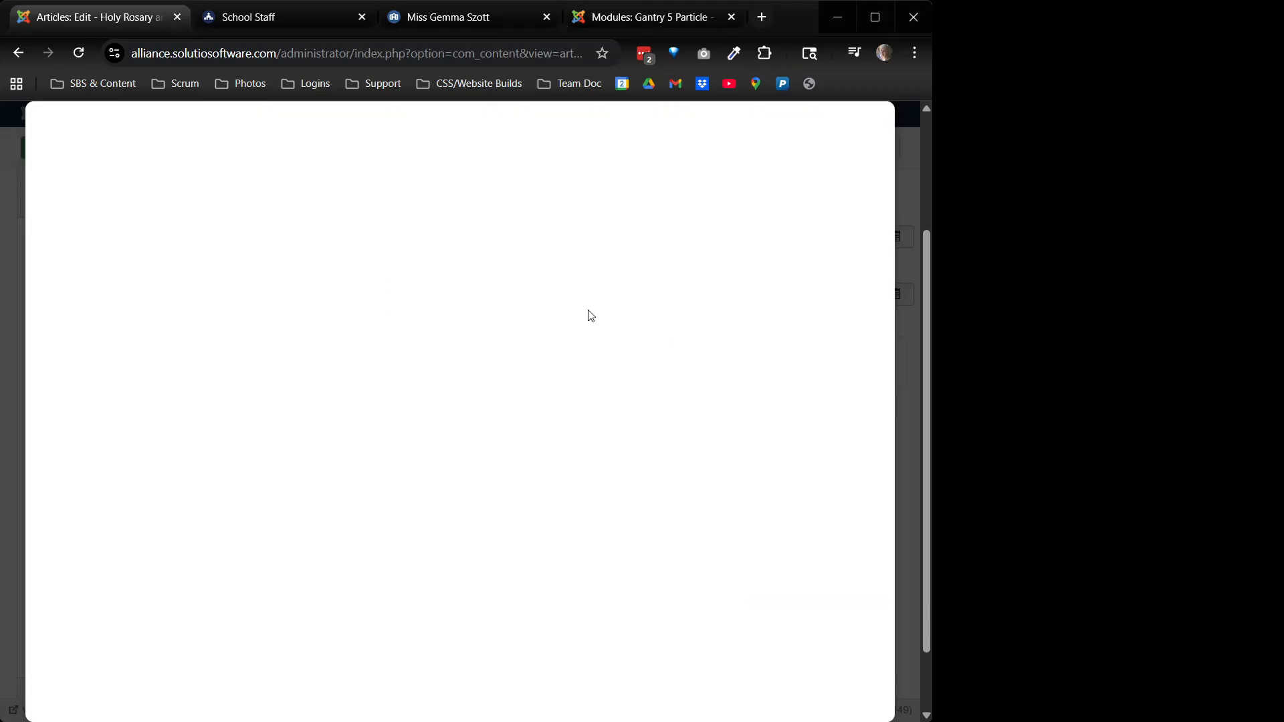
left_click(143, 172)
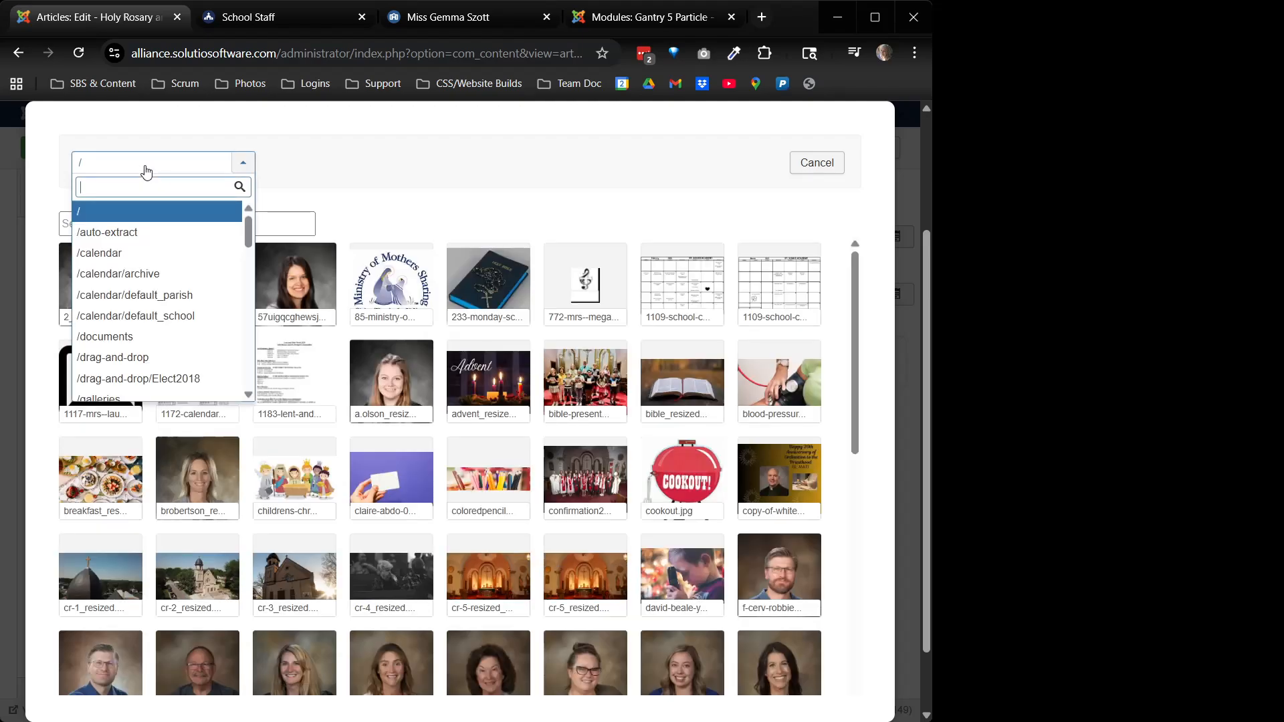
scroll(202, 325, "down", 1)
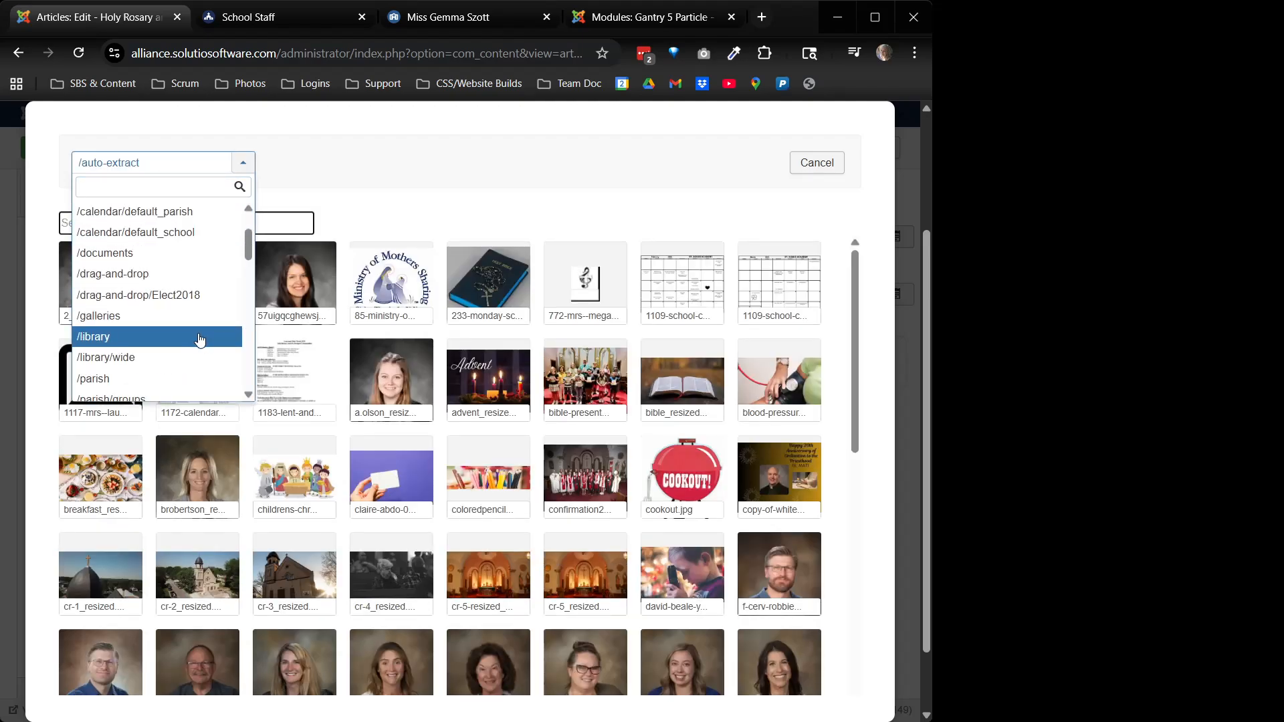
scroll(200, 340, "down", 1)
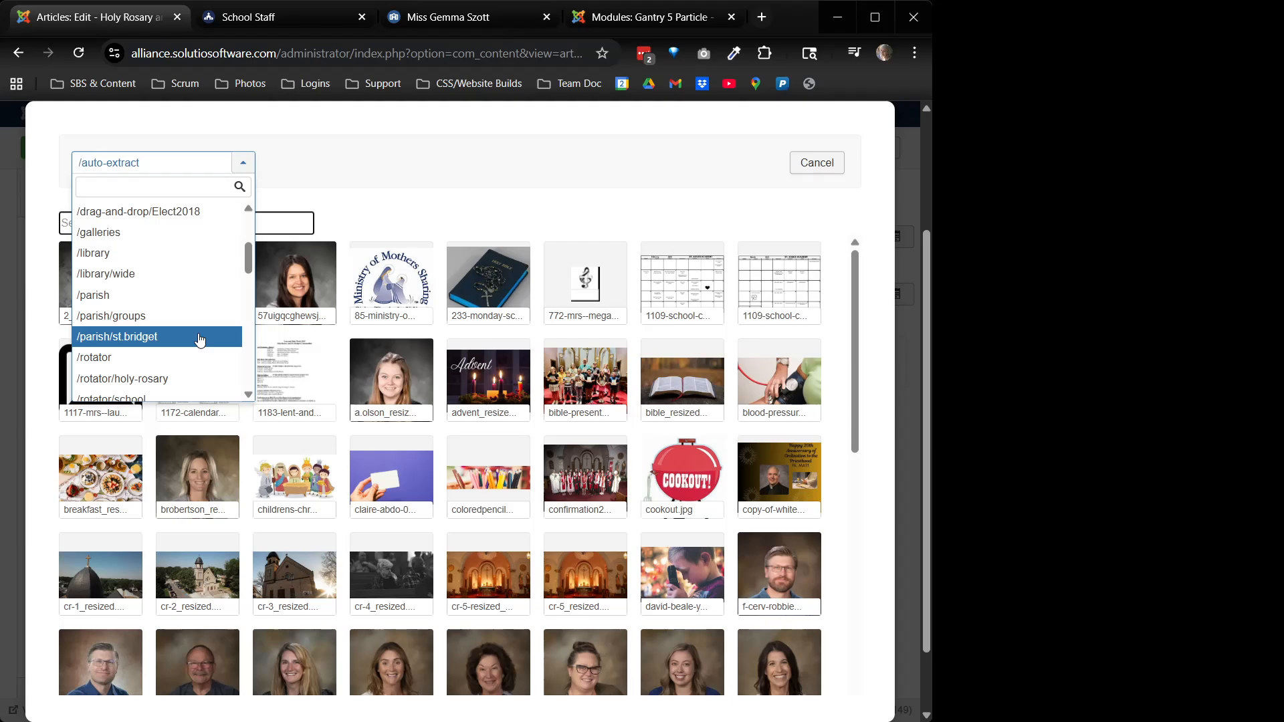
scroll(200, 340, "down", 3)
scroll(200, 339, "up", 2)
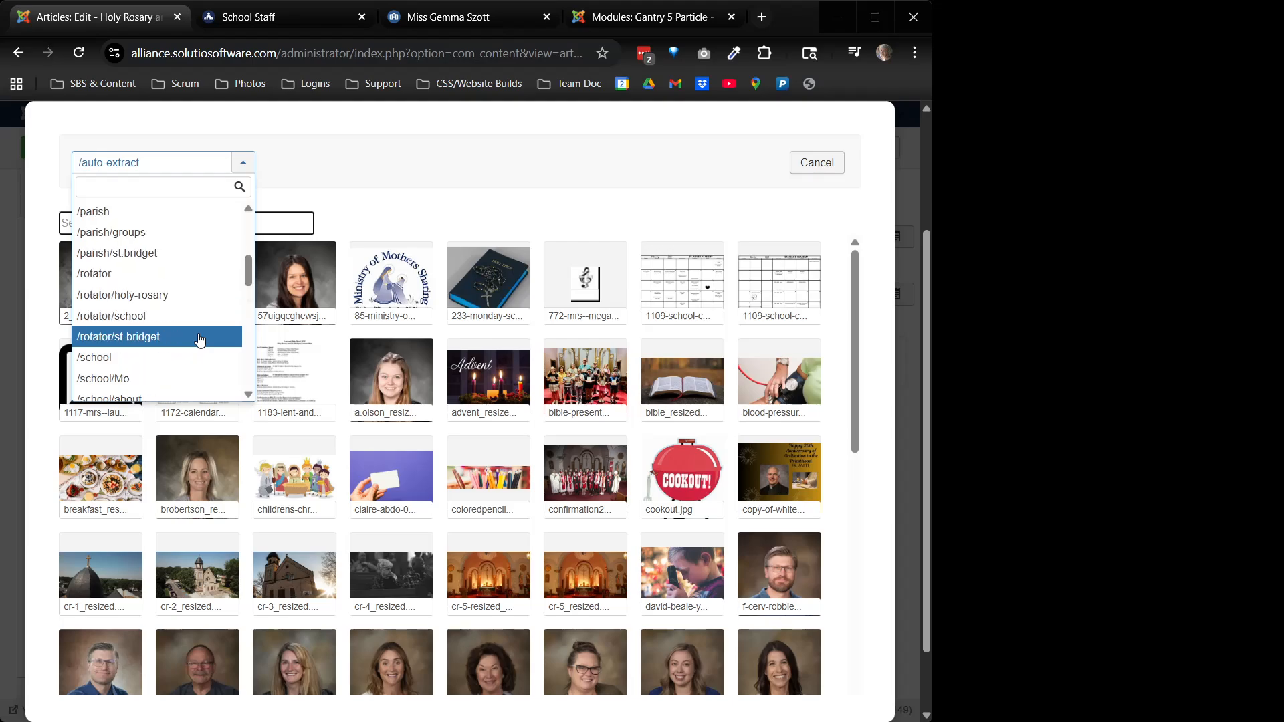
scroll(200, 339, "up", 1)
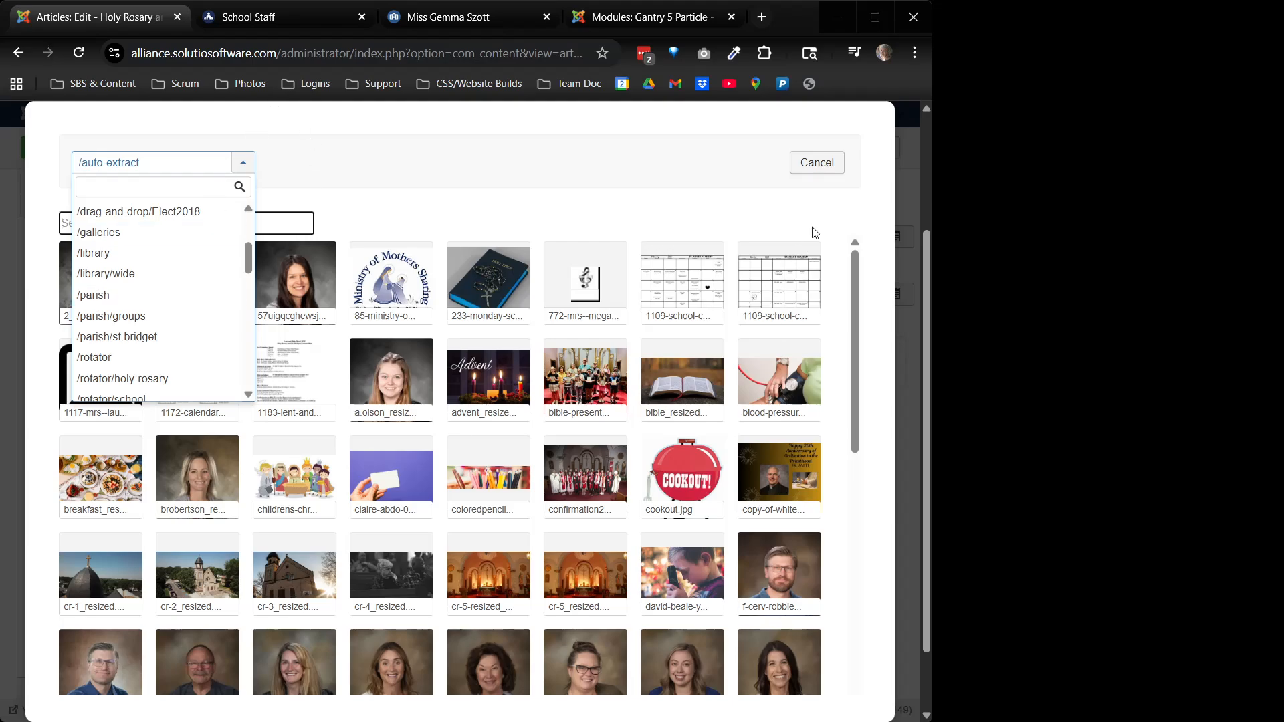
left_click(806, 168)
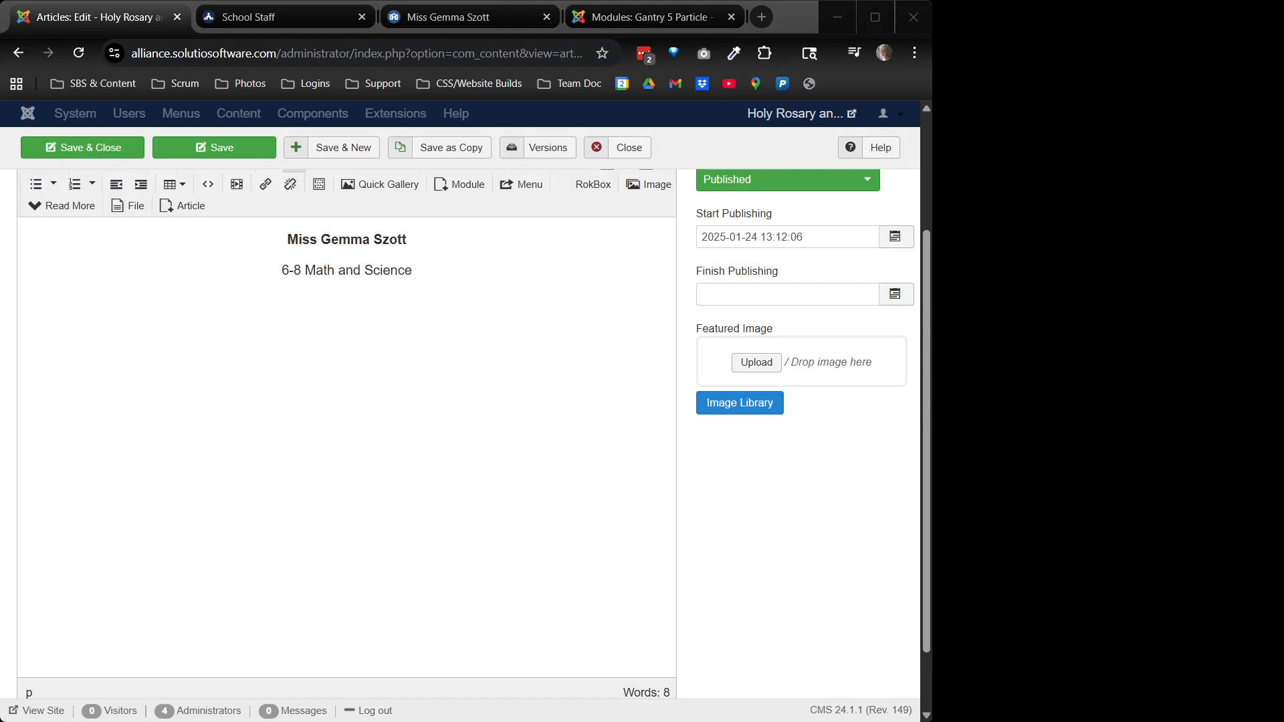
left_click_drag(1069, 374, 801, 361)
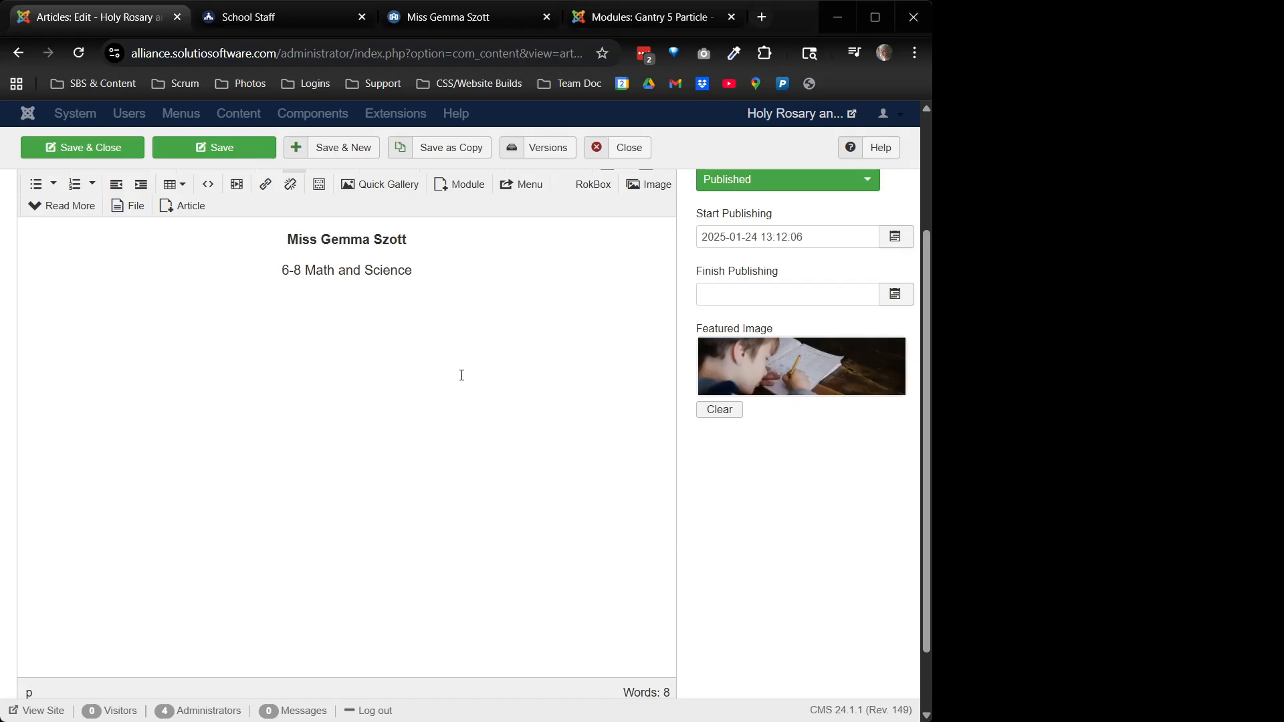
scroll(290, 403, "up", 3)
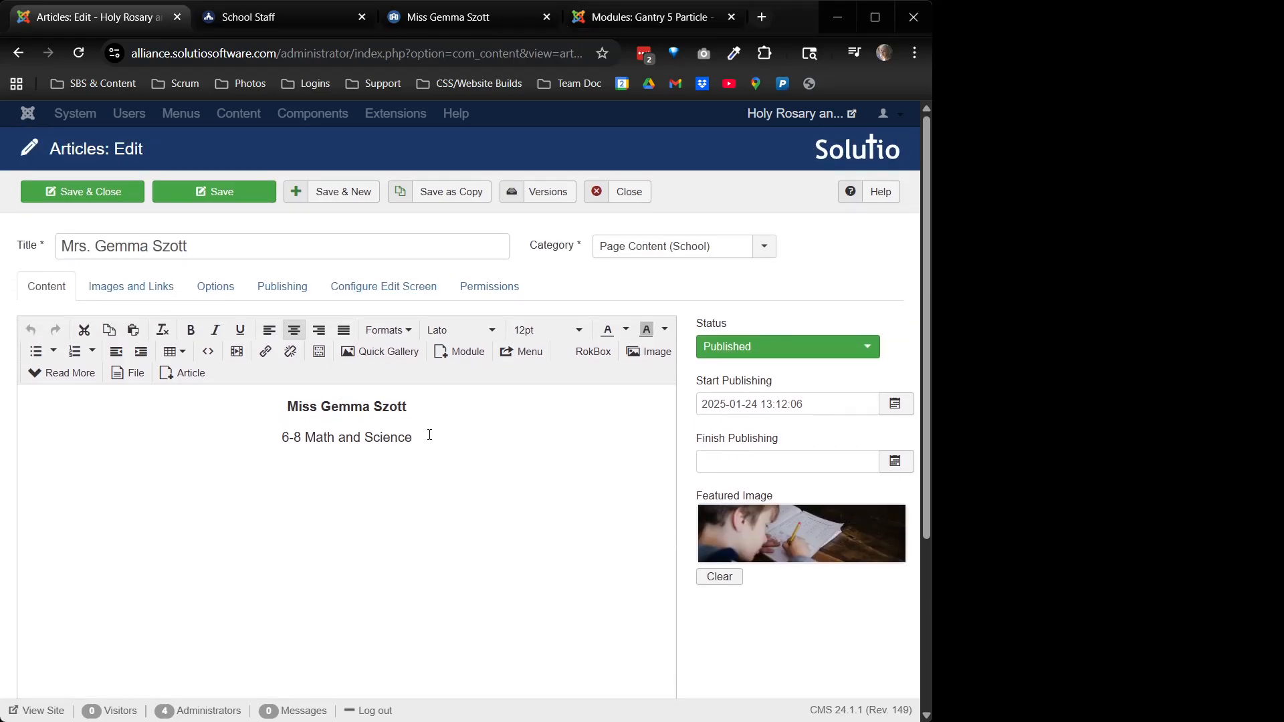
Delete the two body text lines and save and close the teacher page article
left_click_drag(428, 437, 269, 413)
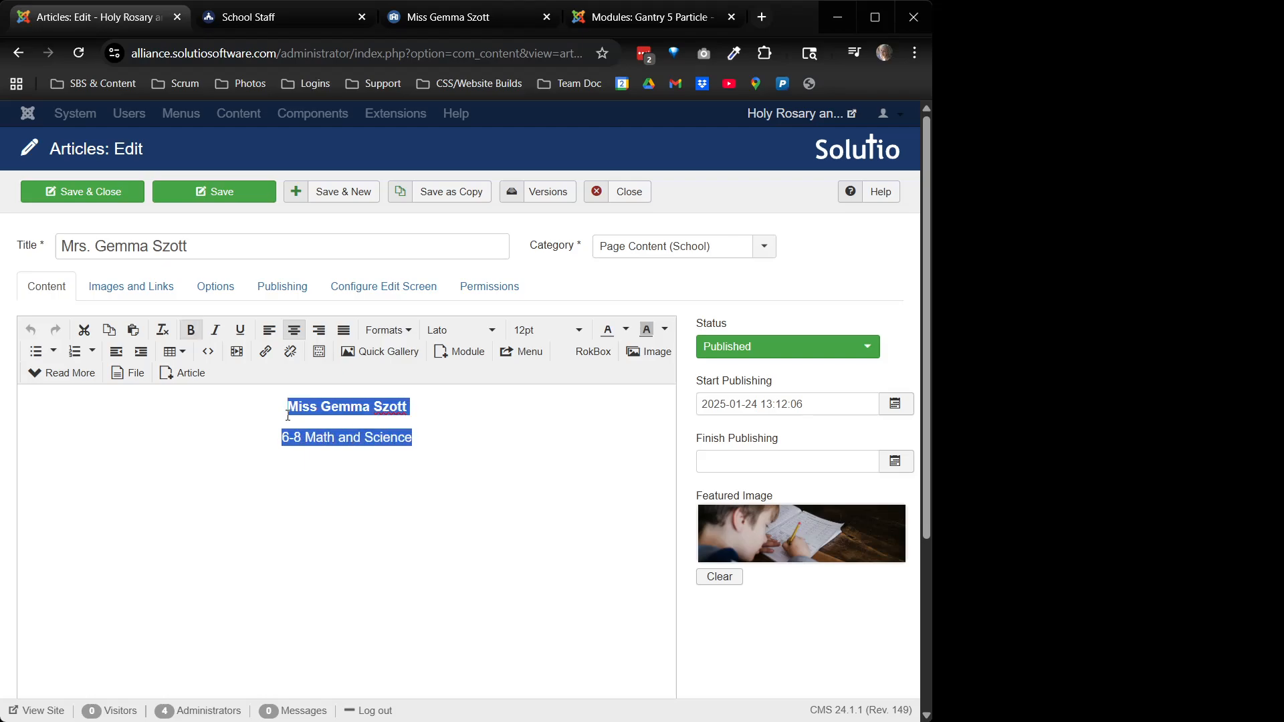
key("BackSpace")
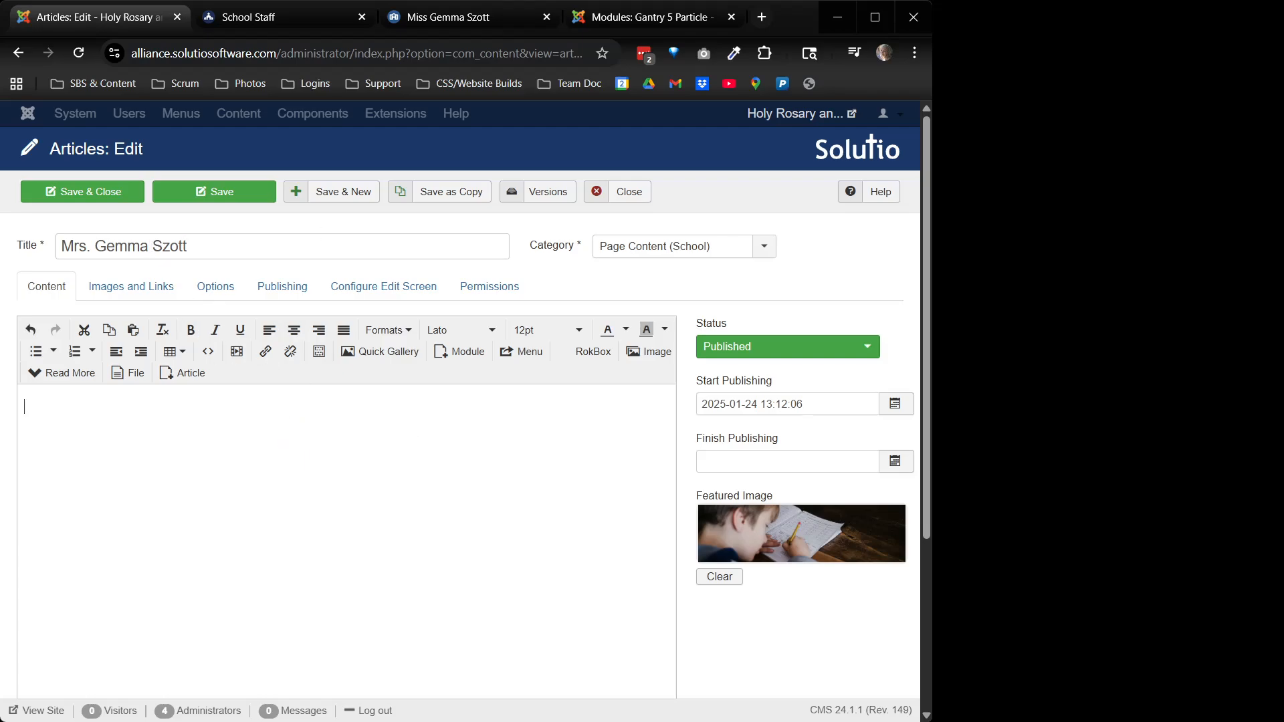
left_click(83, 196)
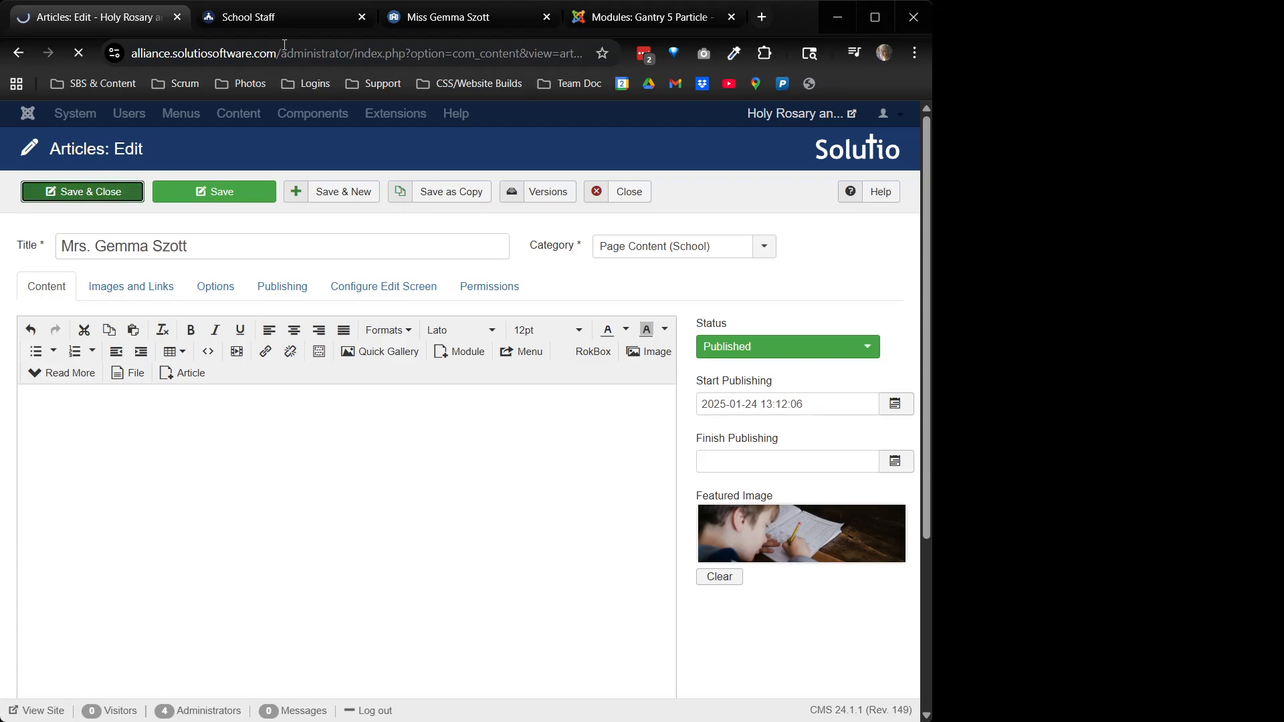
Reload her public page to confirm the child-writing banner, then return to the Articles list
left_click(415, 26)
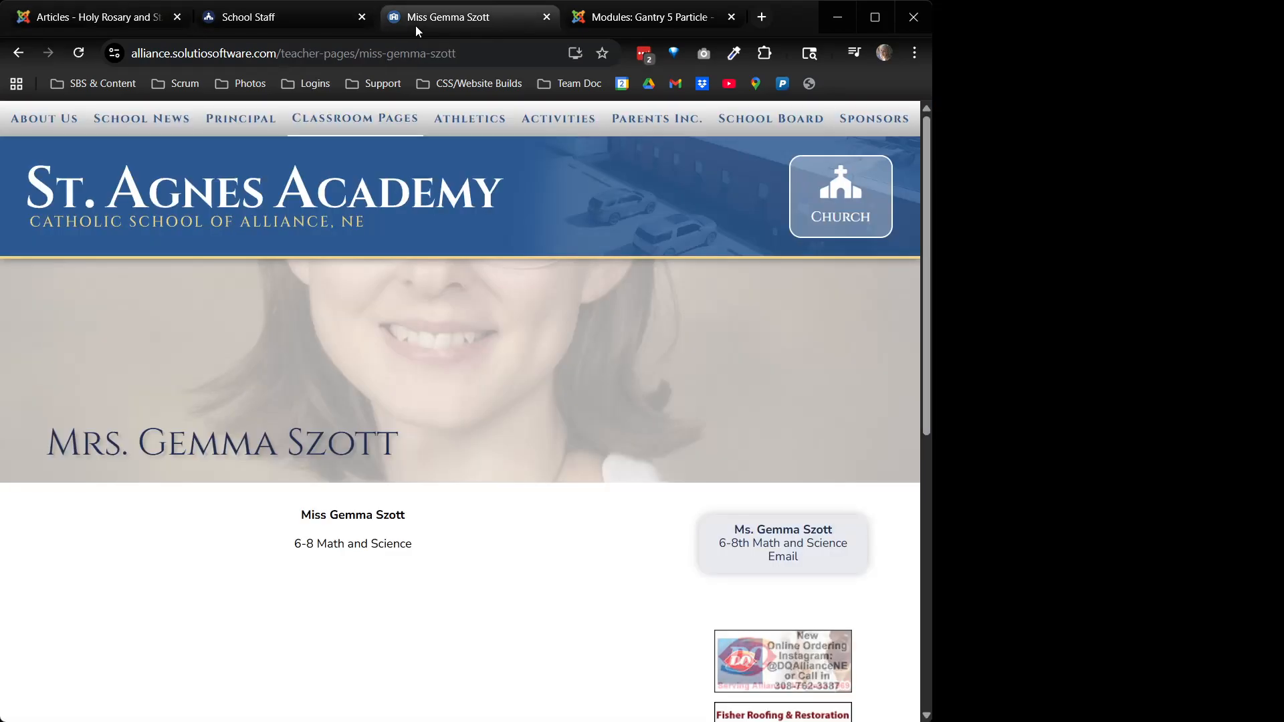
left_click(79, 53)
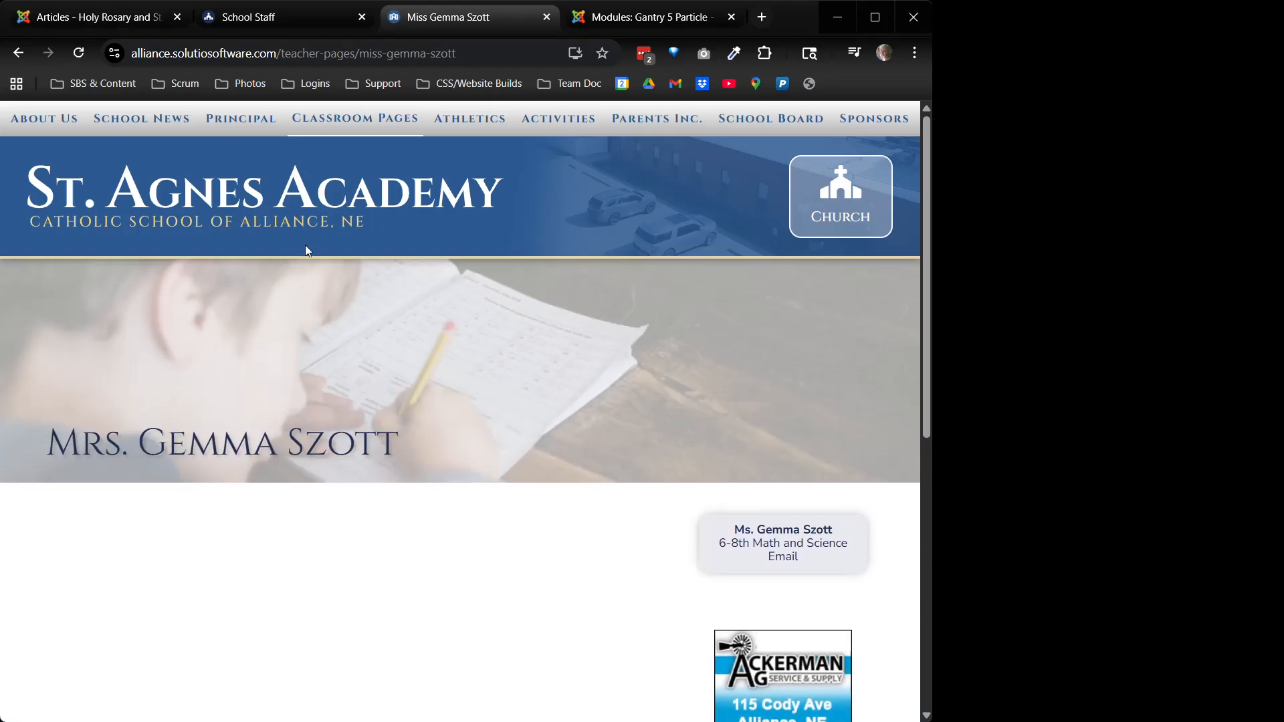
left_click(91, 15)
left_click_drag(458, 412, 365, 411)
left_click(365, 412)
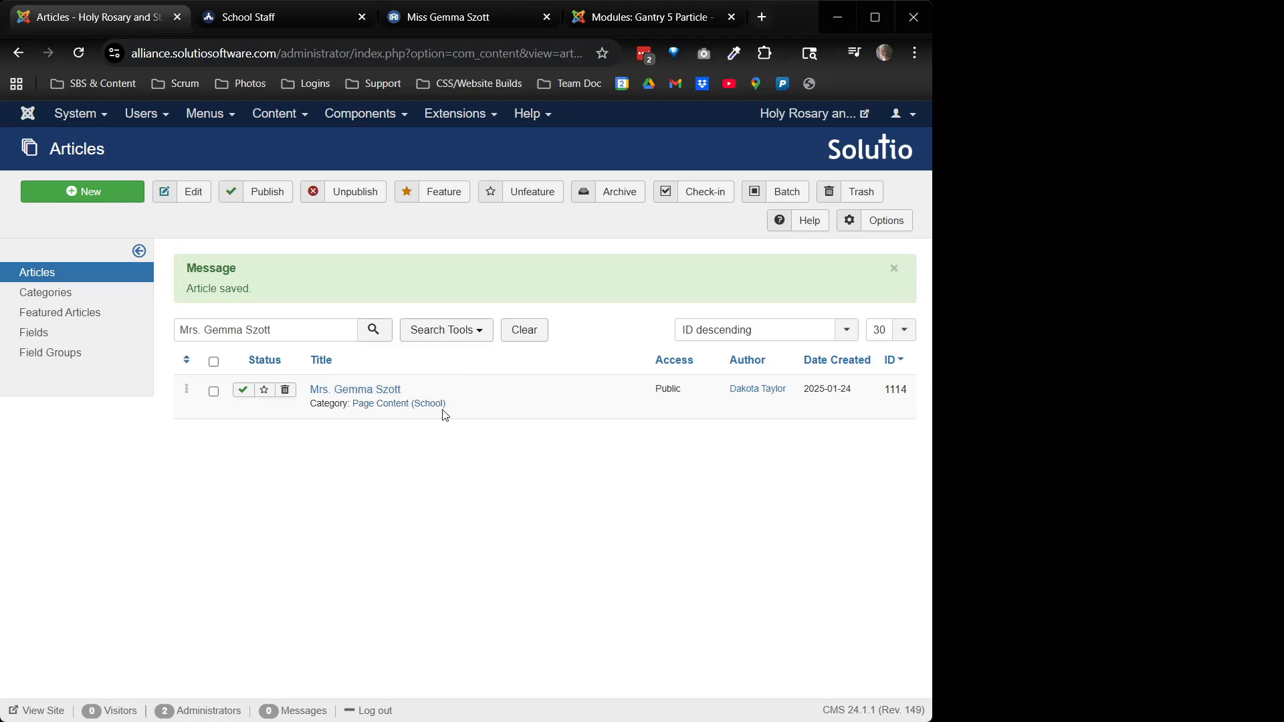
Search for the staff card article titled with 'Ms.' and open it
left_click(189, 330)
key("Delete")
key("Return")
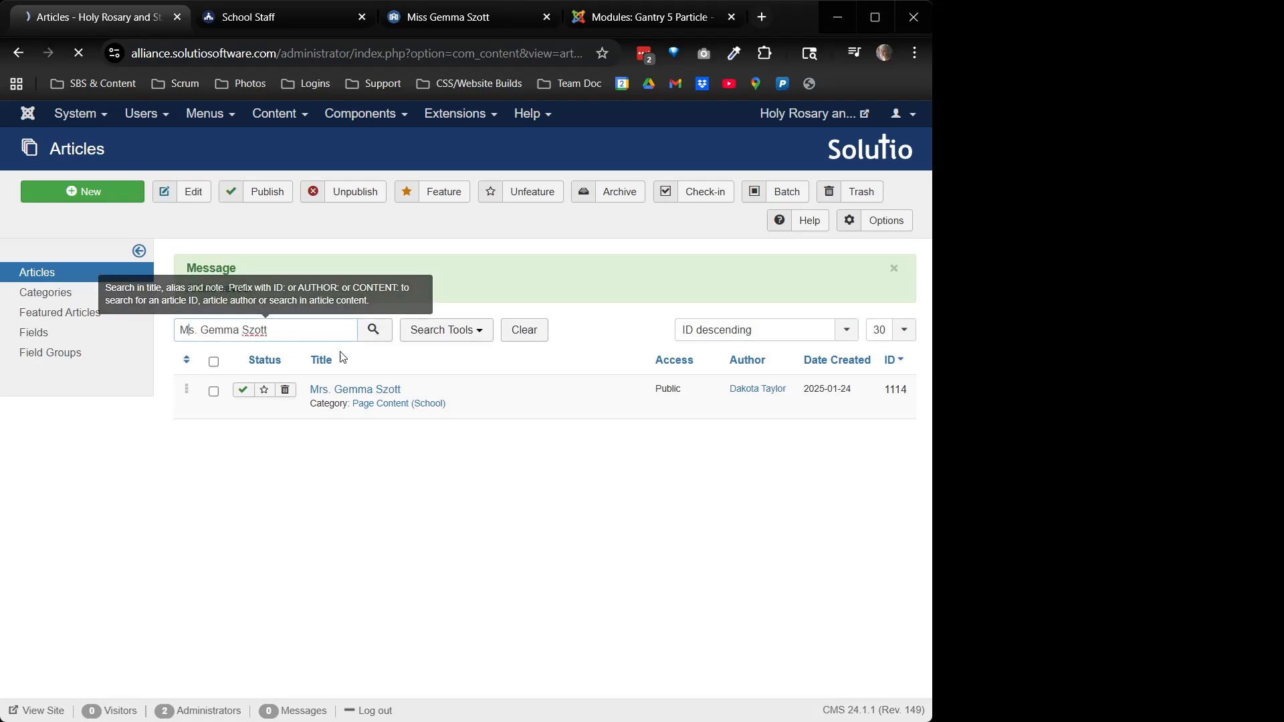
left_click(325, 328)
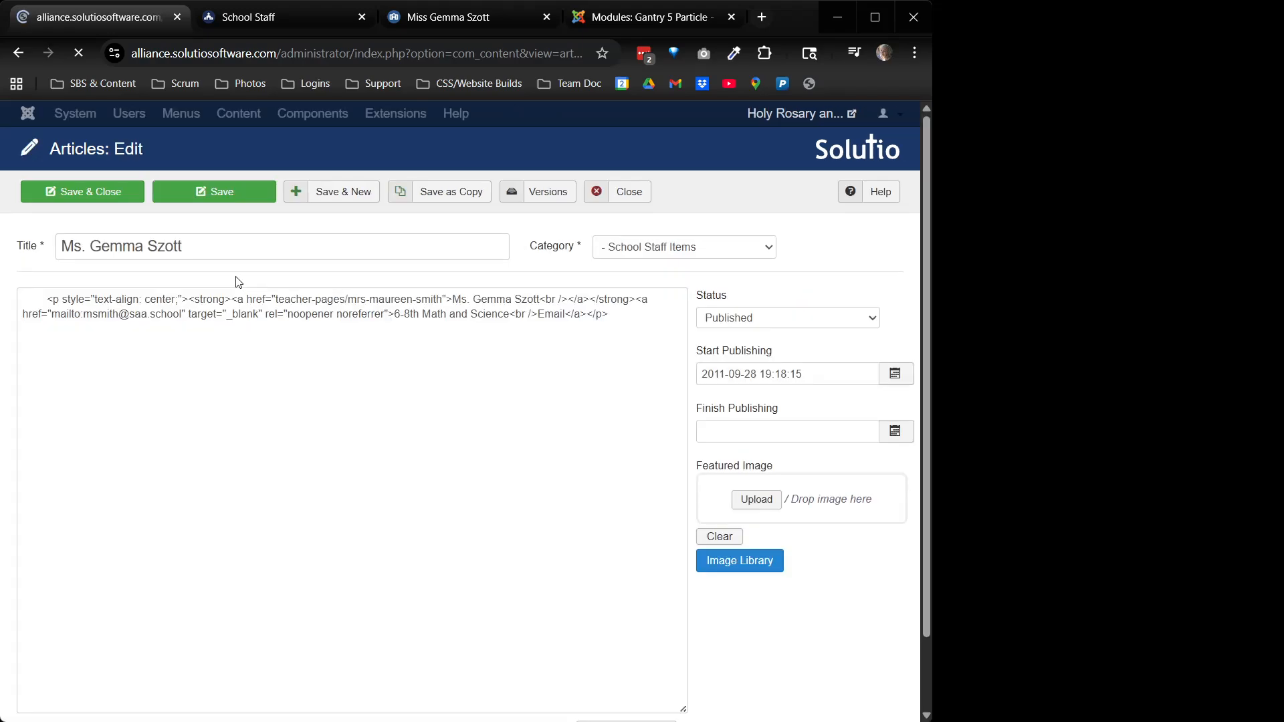
Change the title prefix to 'Mrs.', add her portrait as featured image, save, and reload her page
left_click(73, 245)
type("r")
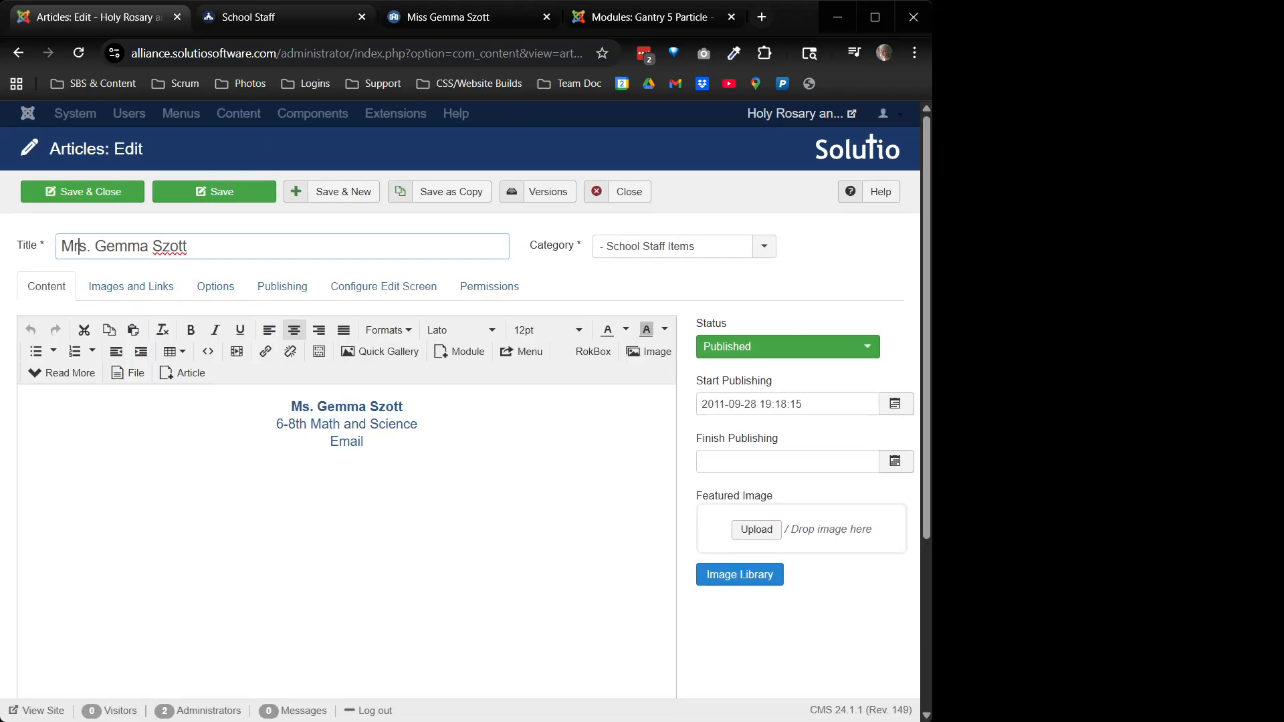
left_click(529, 90)
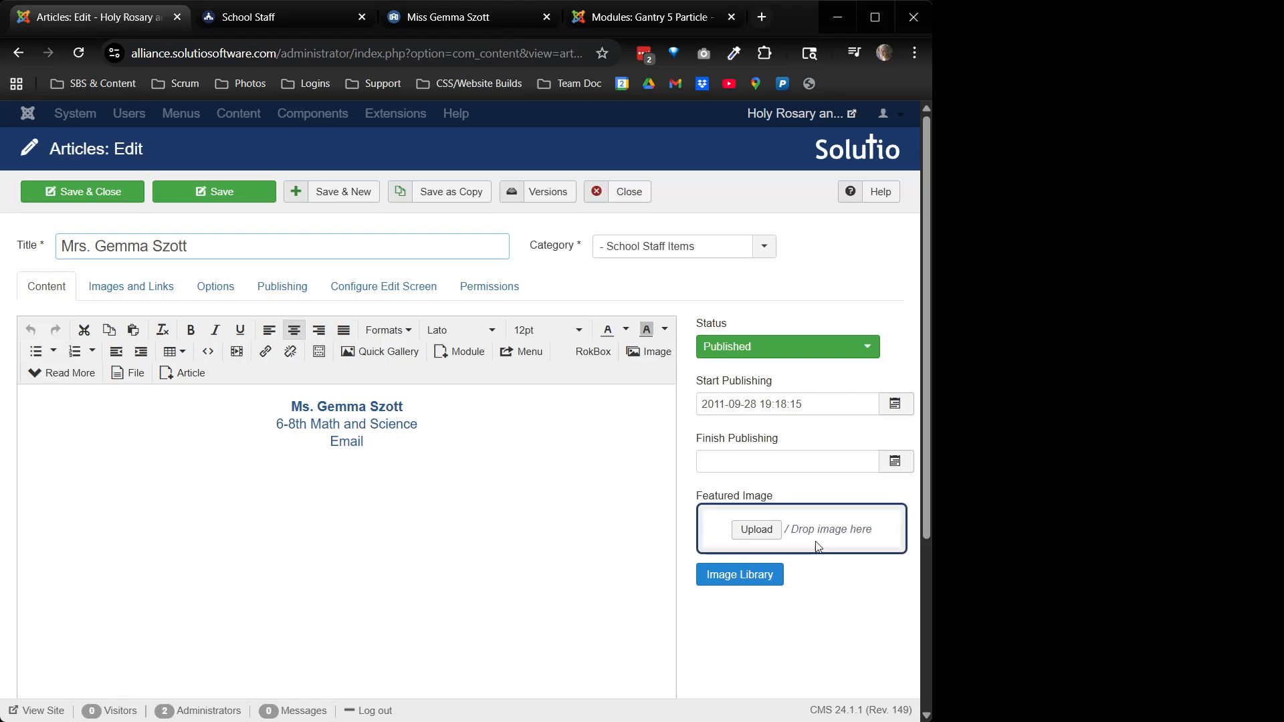
left_click_drag(821, 520, 822, 529)
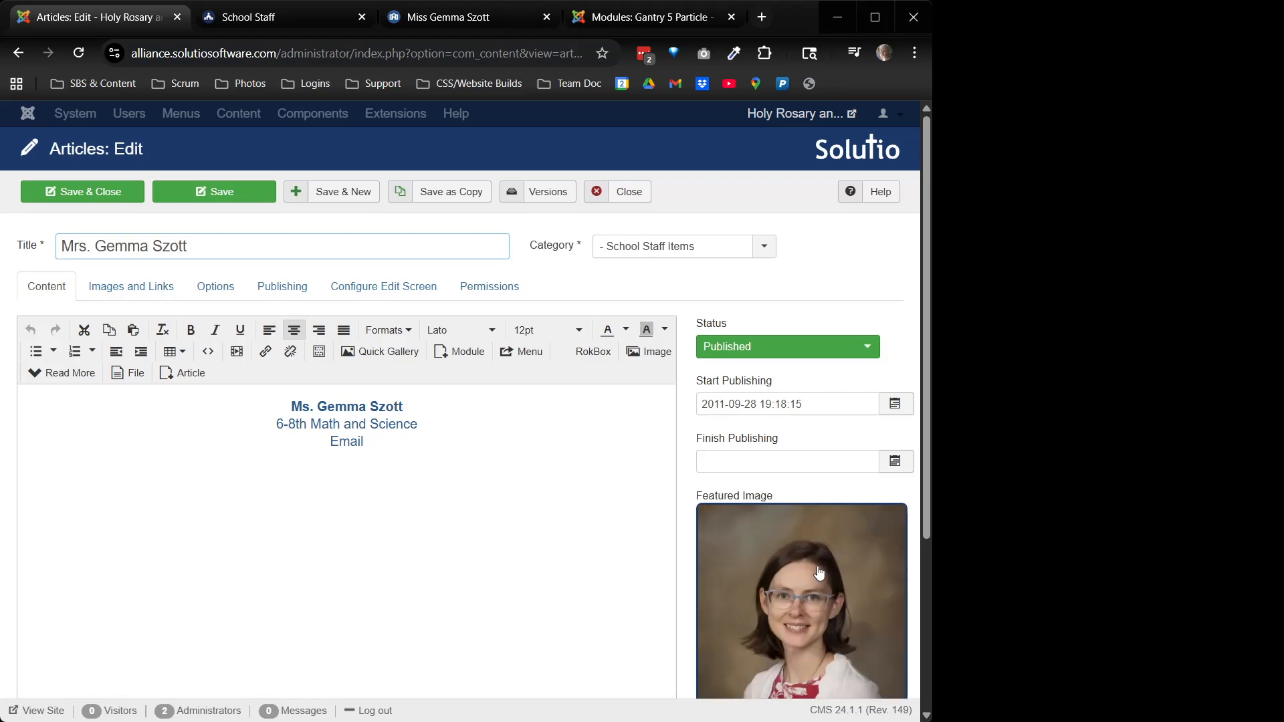
left_click(84, 194)
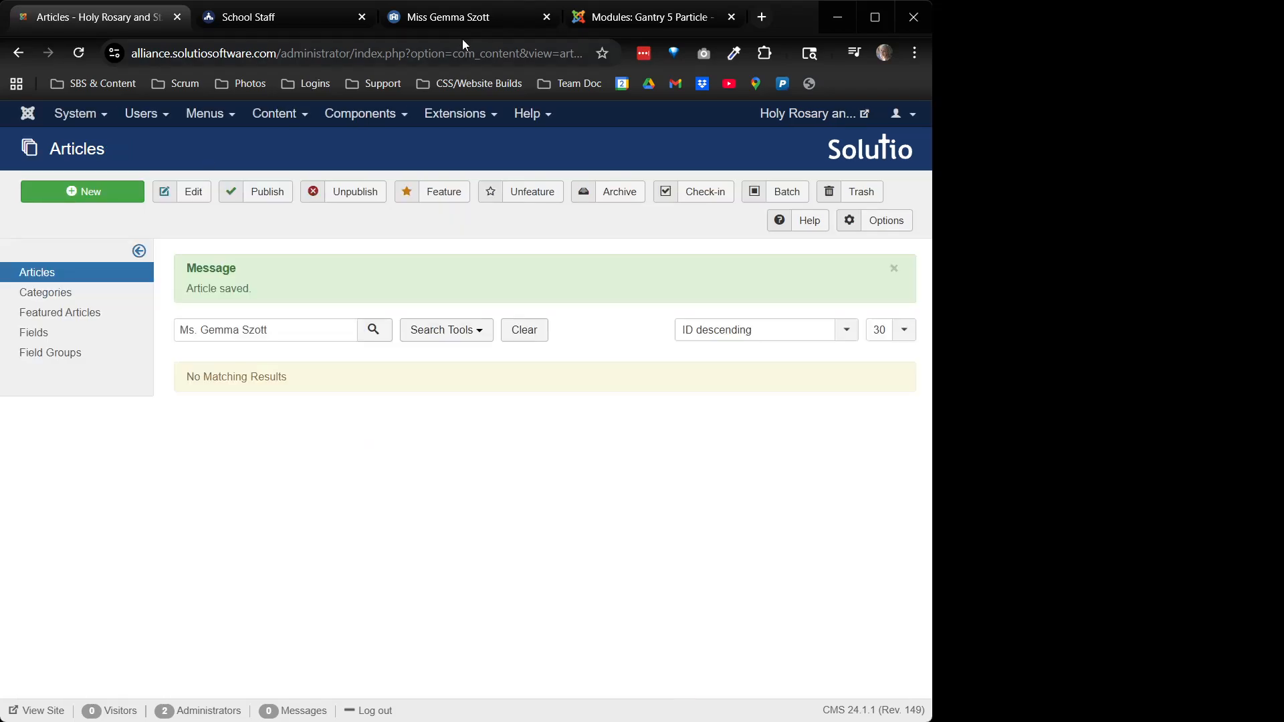
left_click(464, 19)
left_click(78, 53)
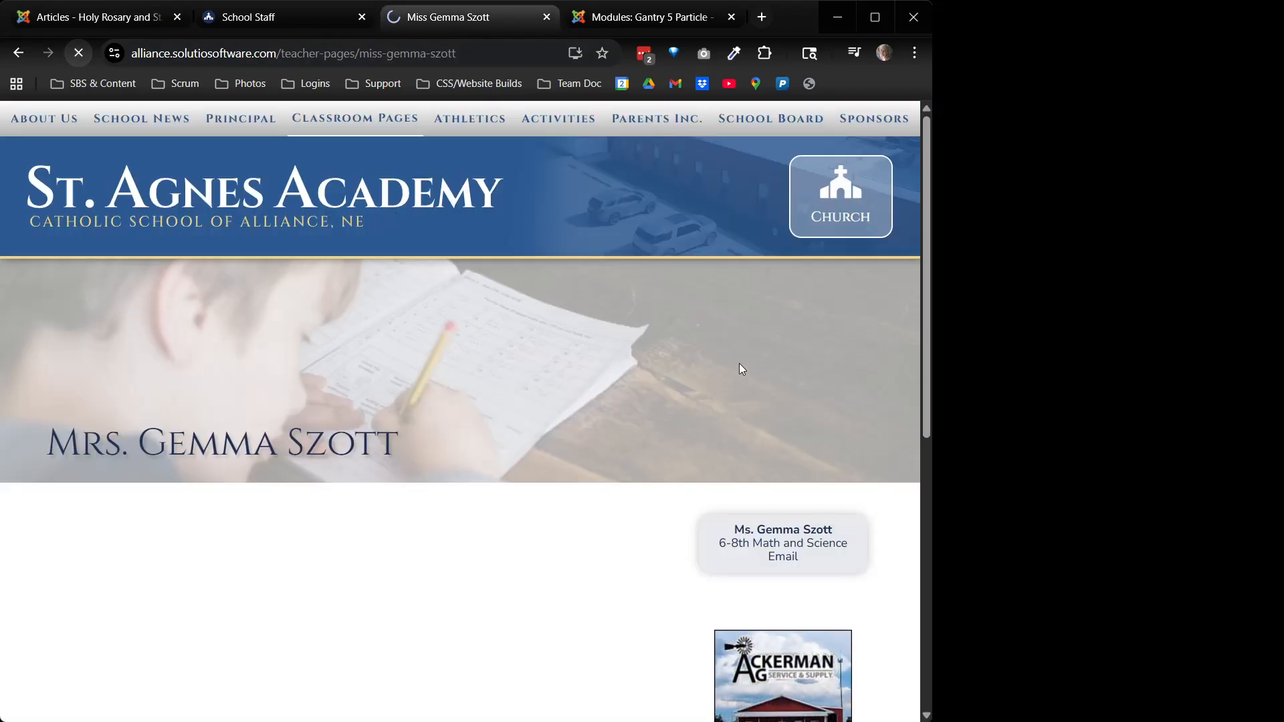
Check the staff card photo on her page, then open the 5th Grade teacher's classroom page
scroll(784, 541, "down", 3)
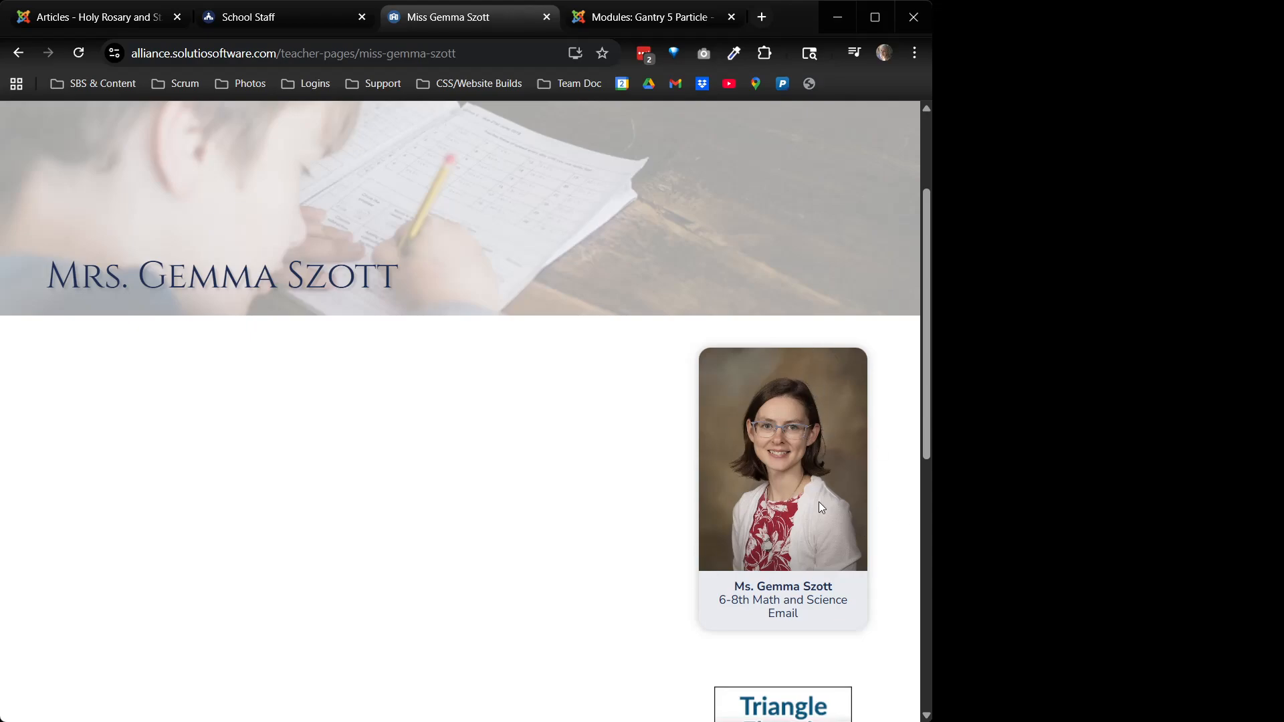
scroll(805, 497, "up", 1)
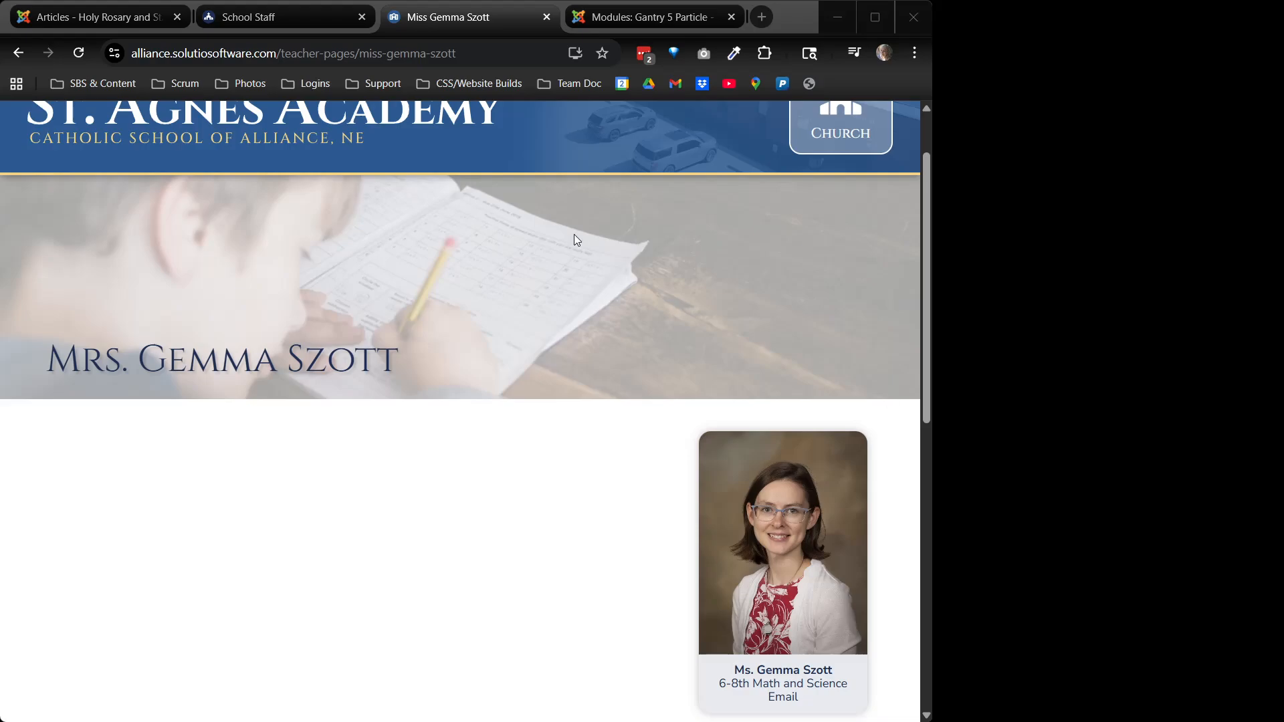
scroll(381, 501, "up", 1)
mouse_move(335, 124)
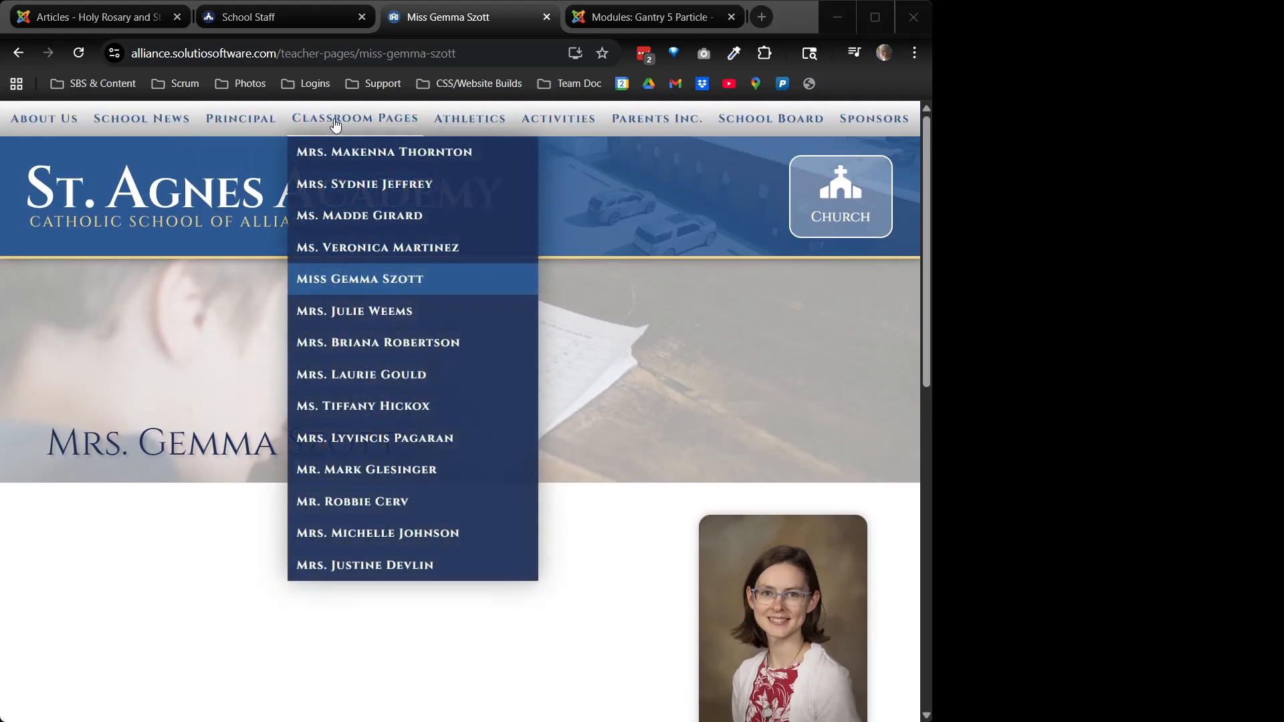
left_click(424, 438)
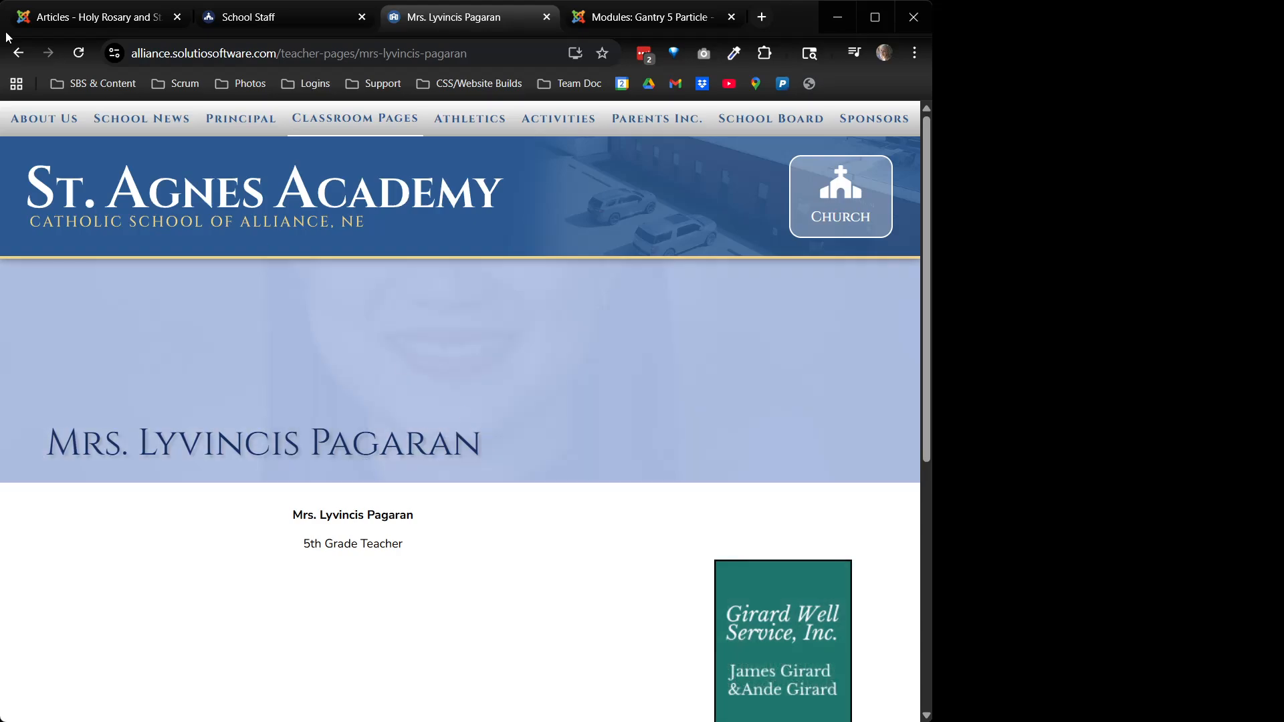
Search the articles for the 5th Grade teacher's name and open her page article
left_click(113, 19)
triple_click(249, 329)
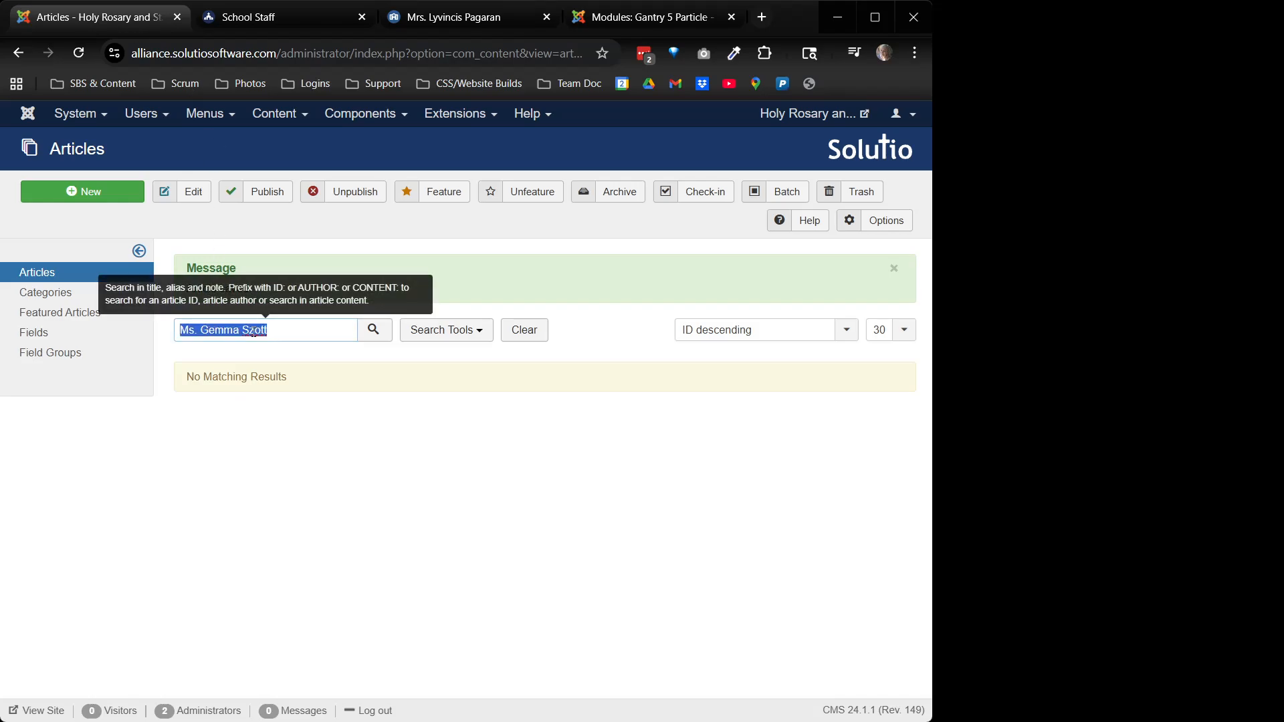
key("Return")
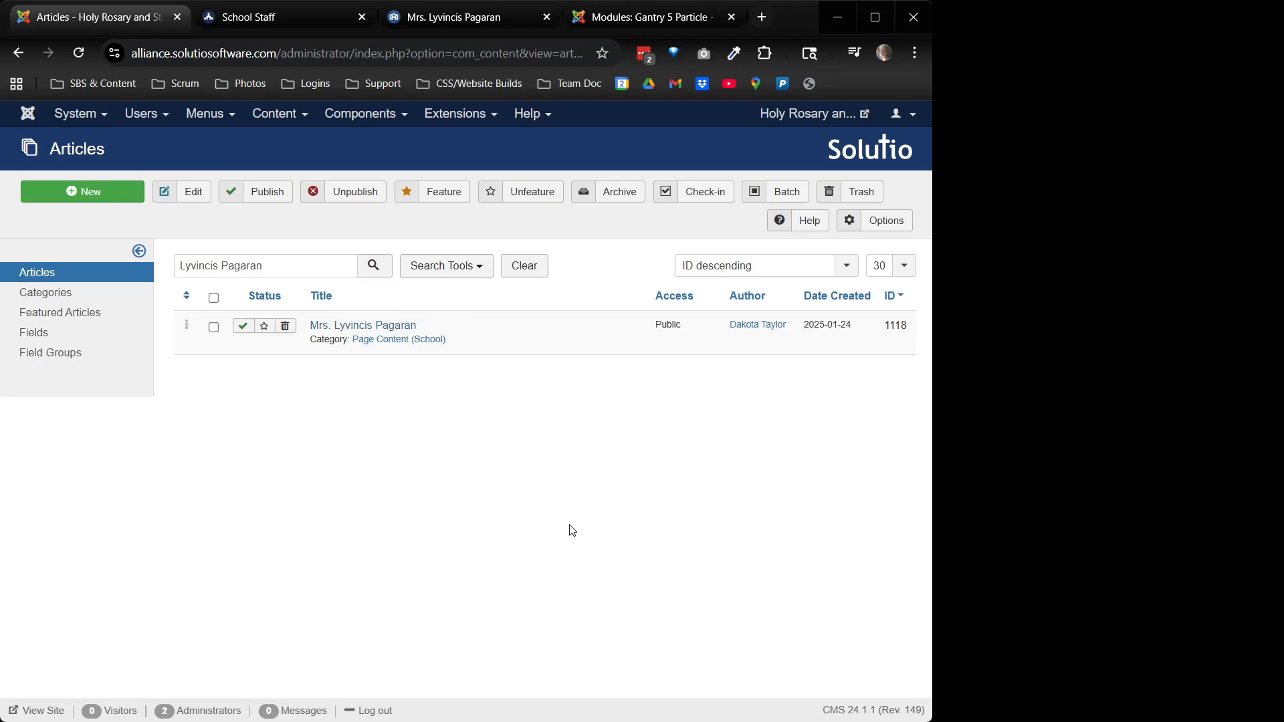
left_click(381, 326)
left_click(775, 602)
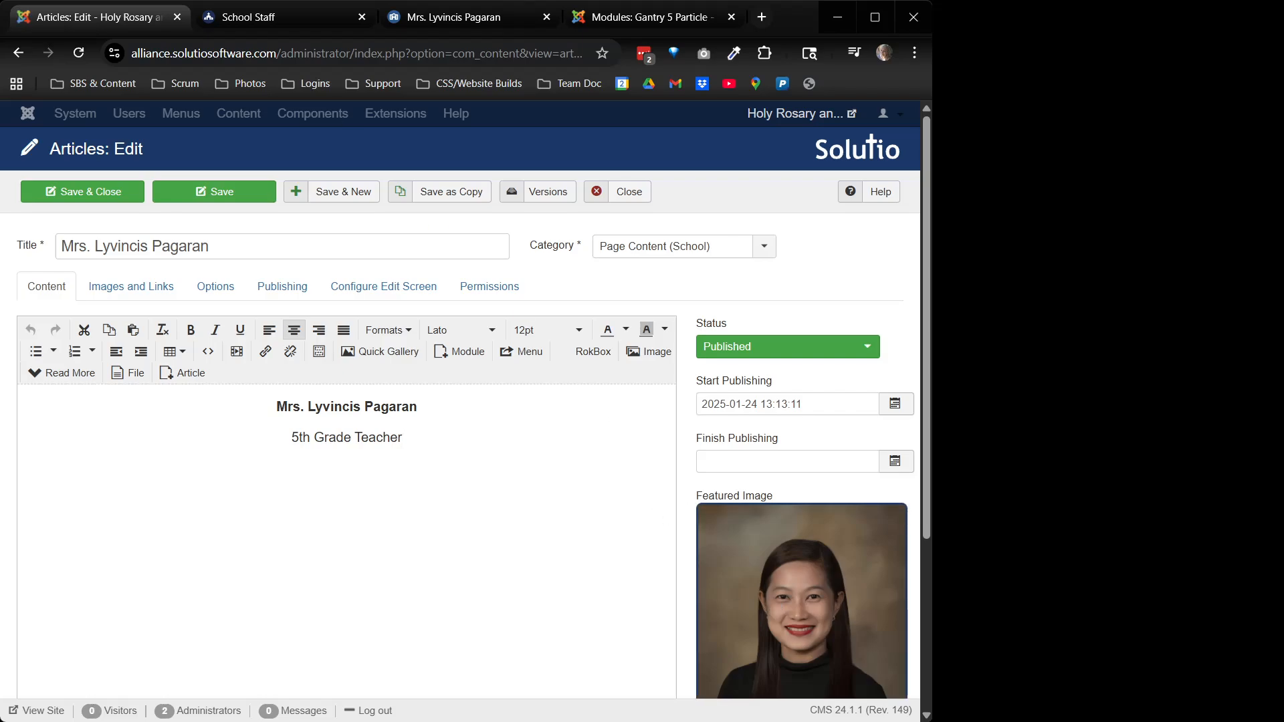
left_click_drag(403, 439, 290, 435)
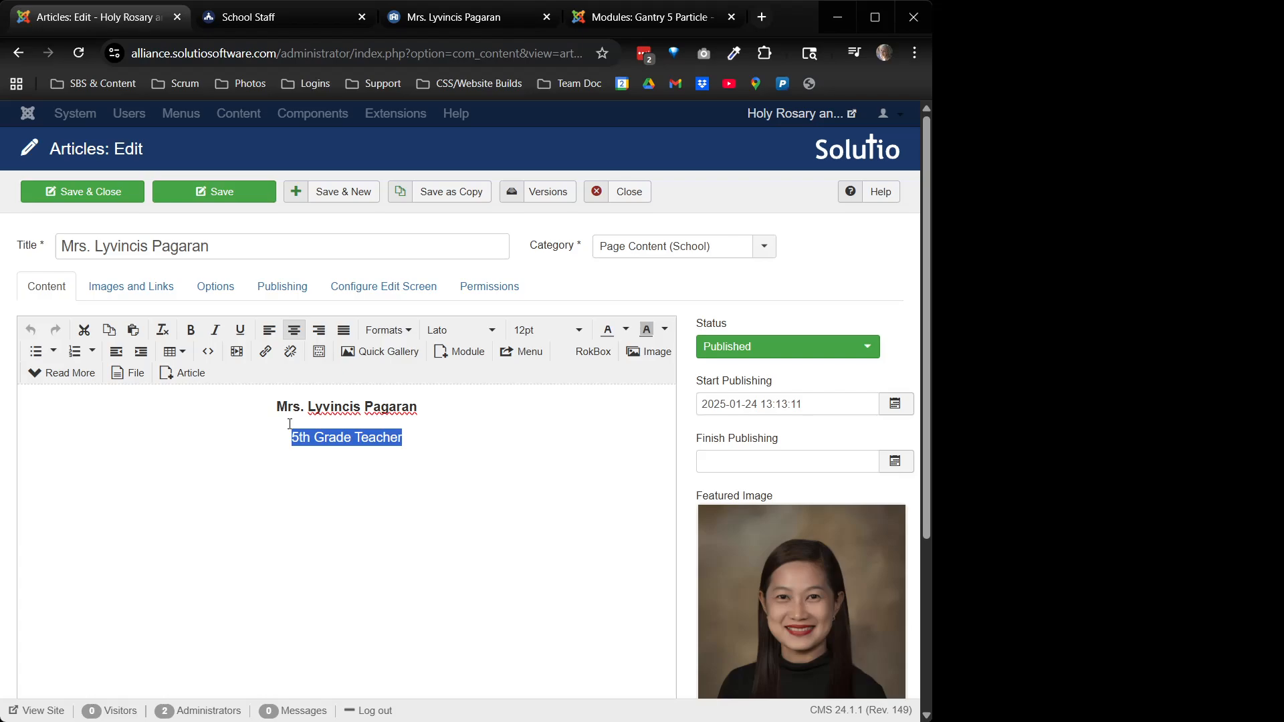
Replace her portrait featured image with the laptop photo, save, and reload her page
scroll(736, 618, "down", 3)
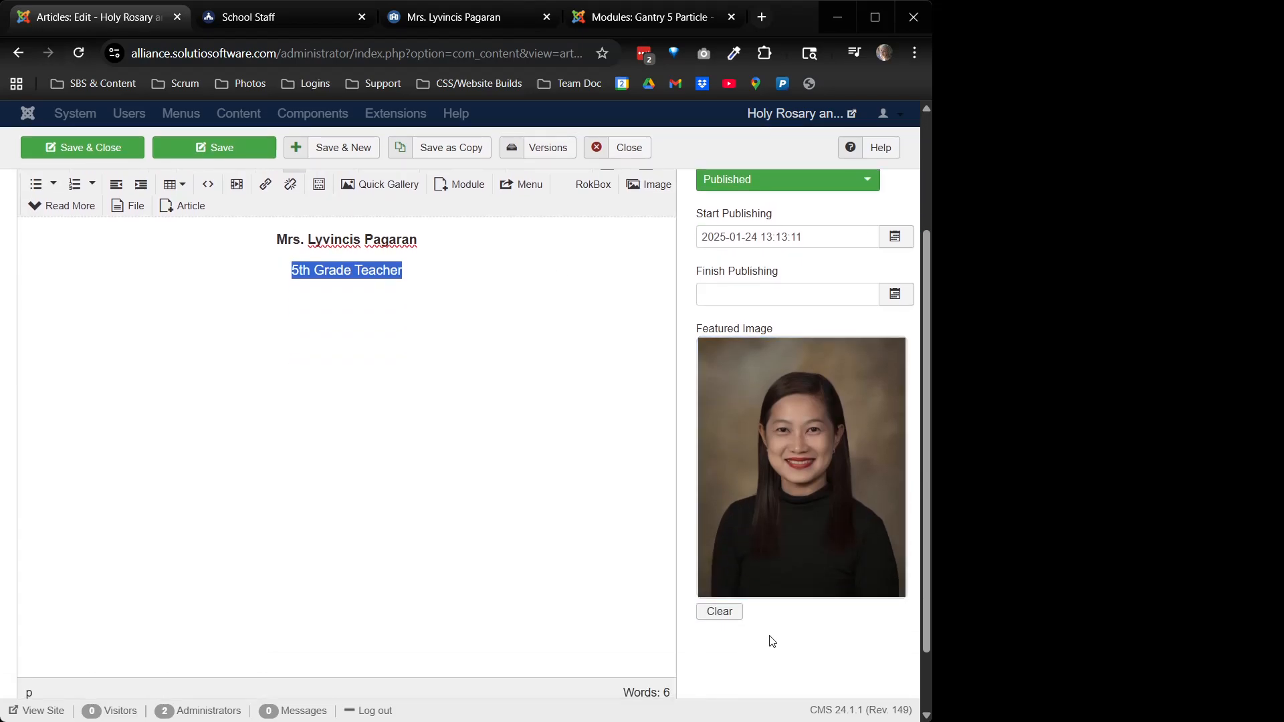
left_click(731, 615)
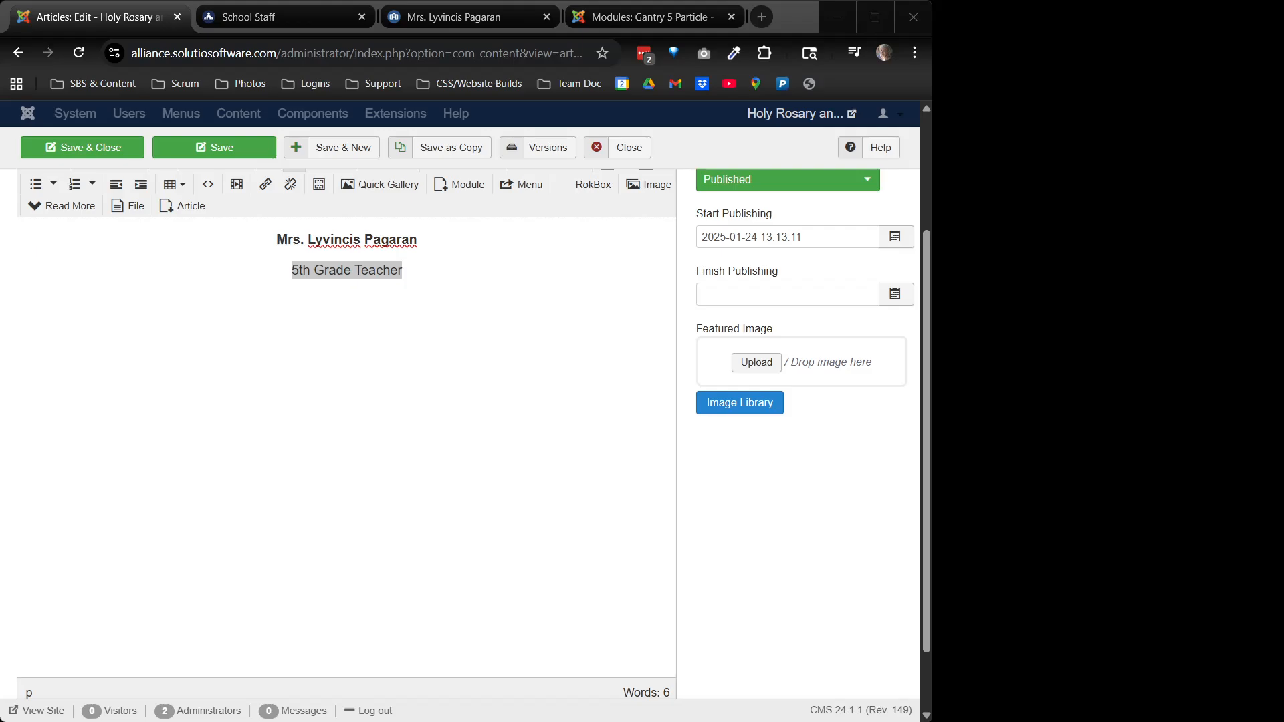
left_click_drag(932, 375, 801, 367)
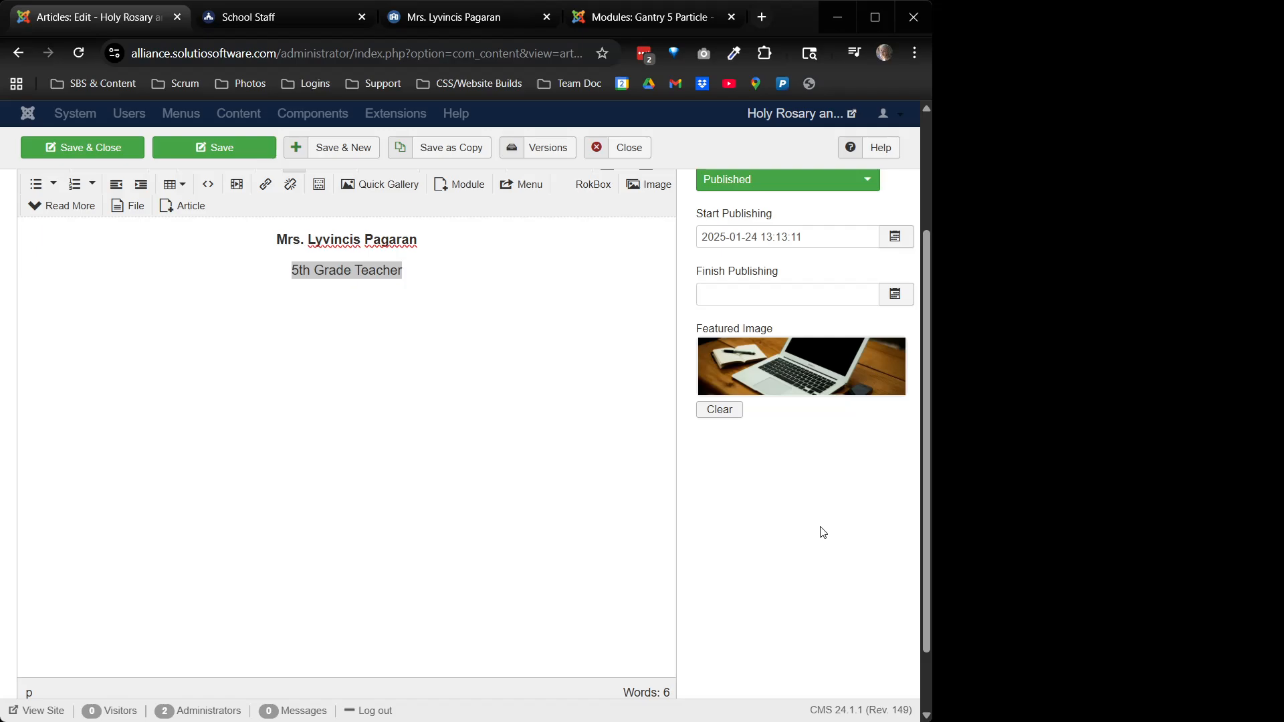
left_click(70, 148)
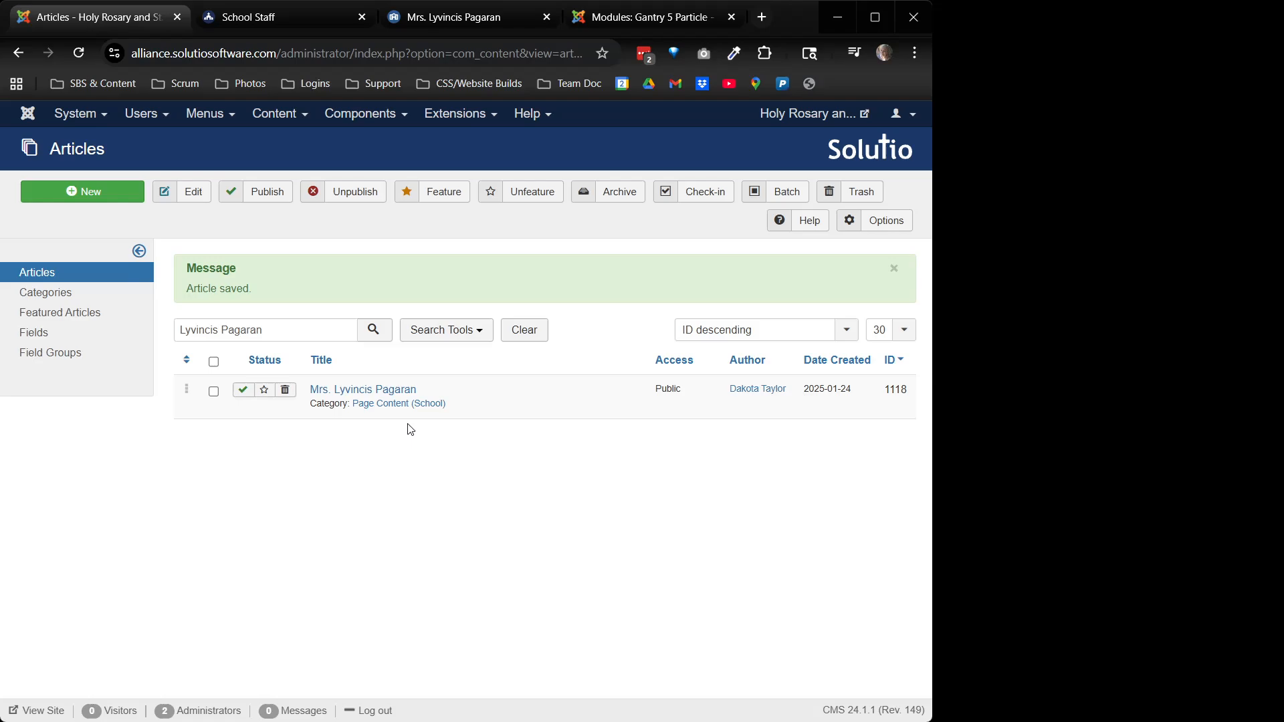
left_click(459, 18)
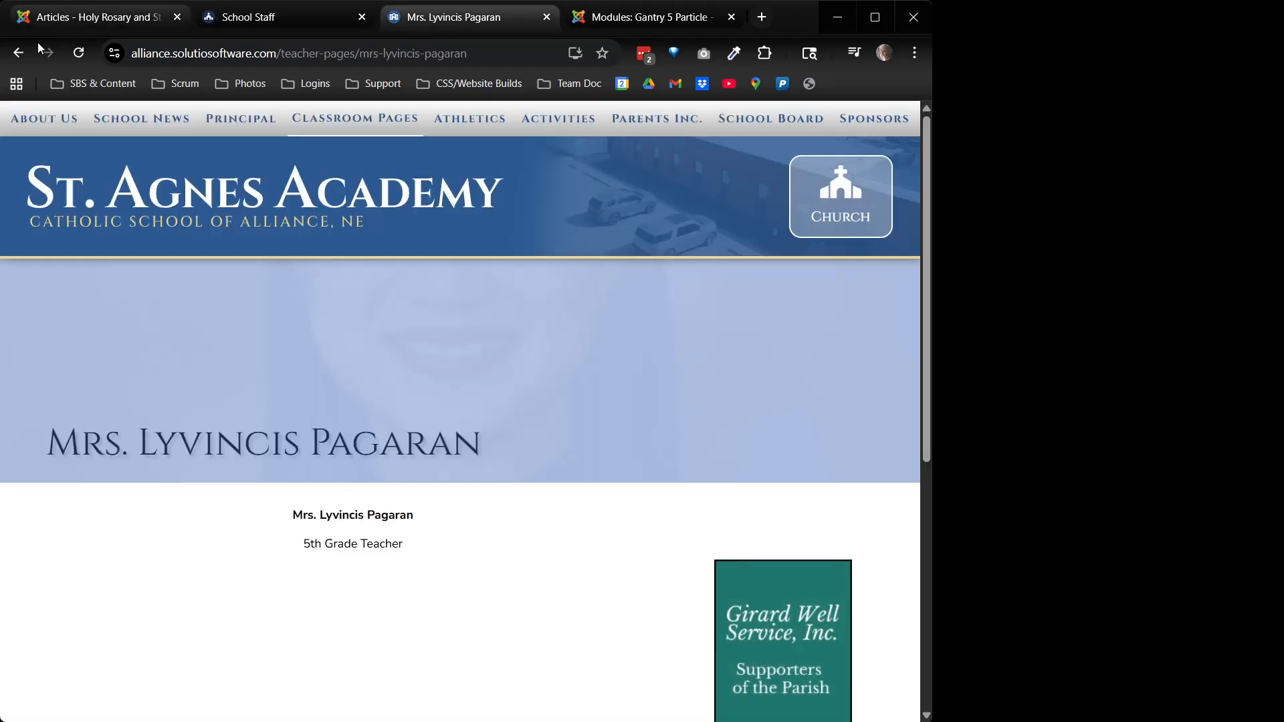
left_click(78, 53)
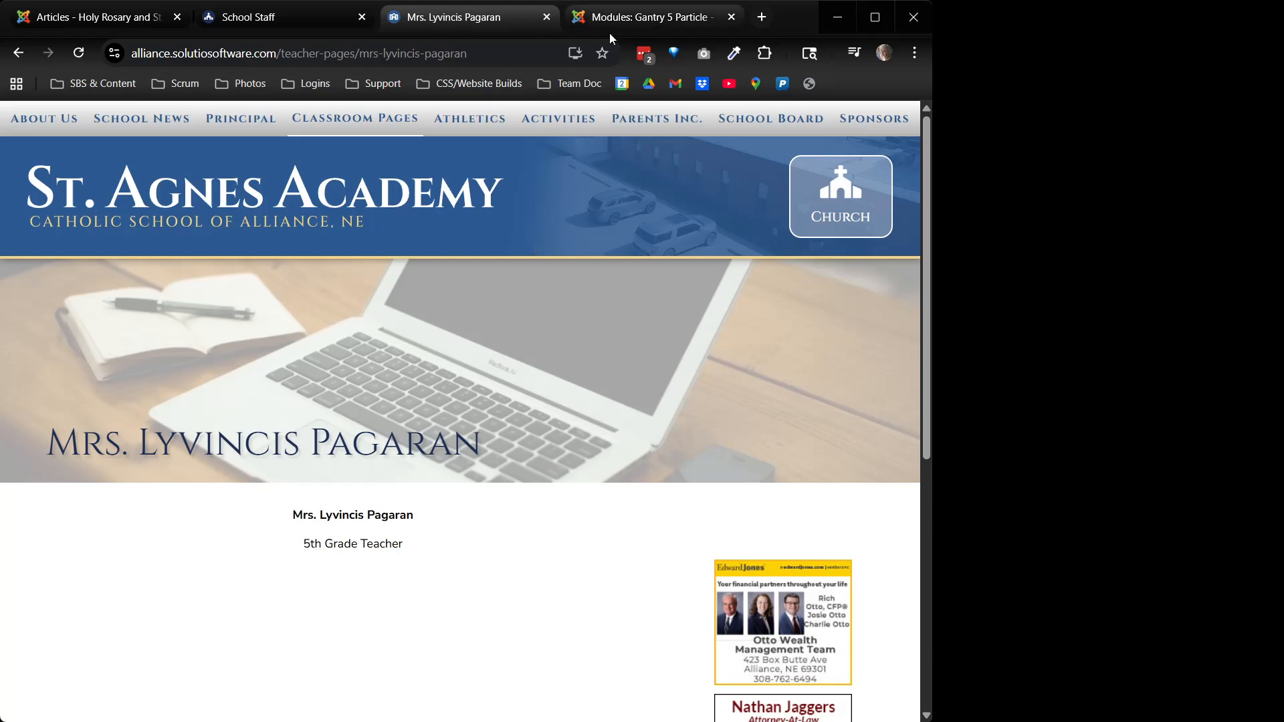
Save the Contact - CL module and filter the module list to the new teacher's page
left_click(638, 20)
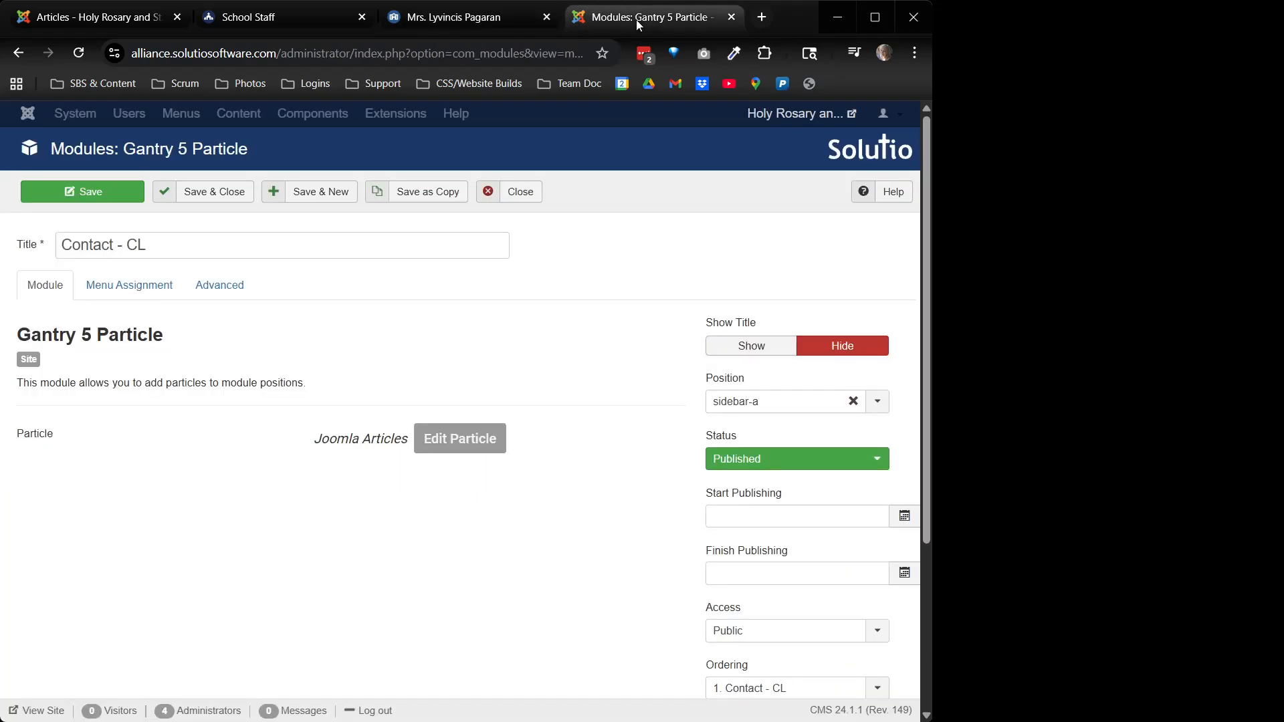
left_click(214, 196)
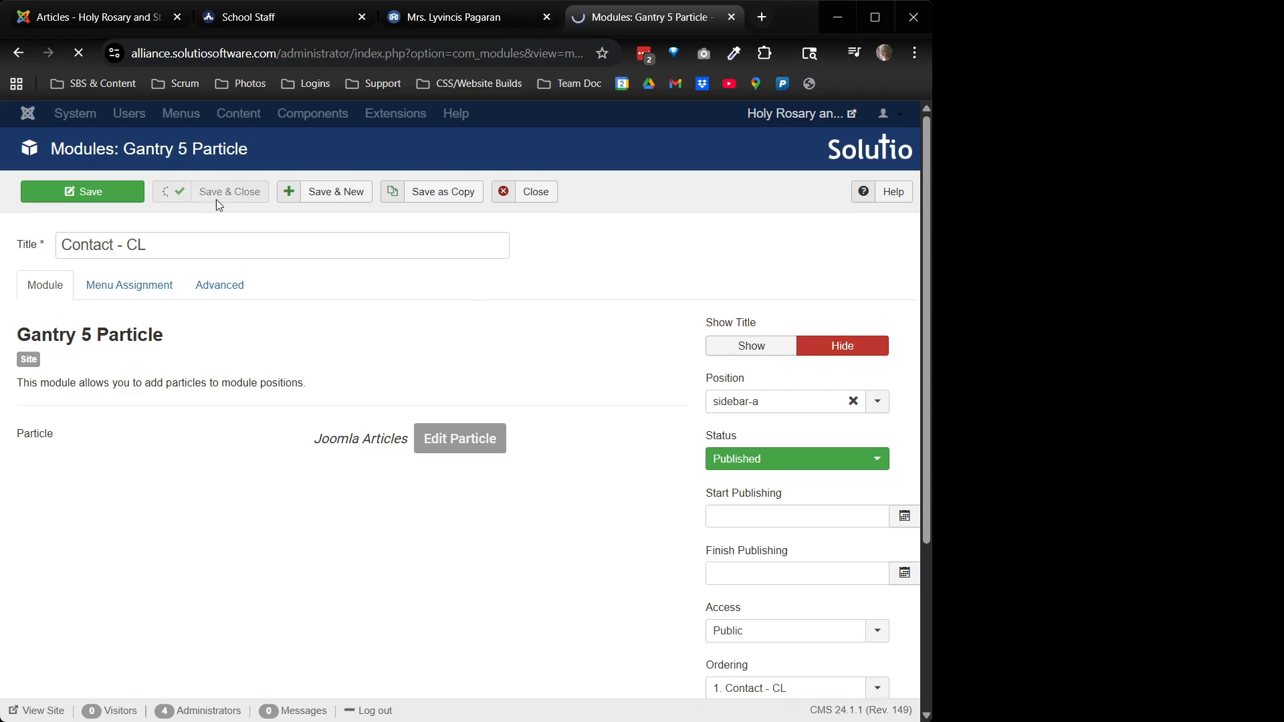
left_click(687, 349)
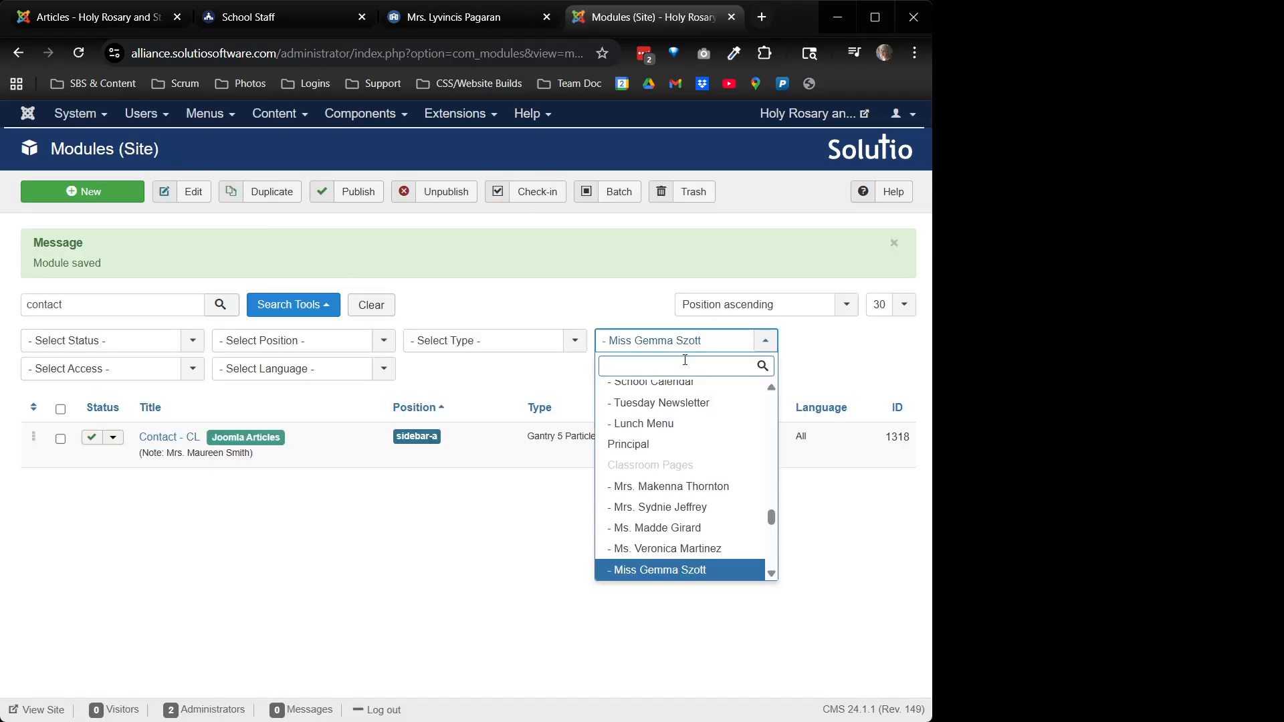
scroll(710, 466, "down", 1)
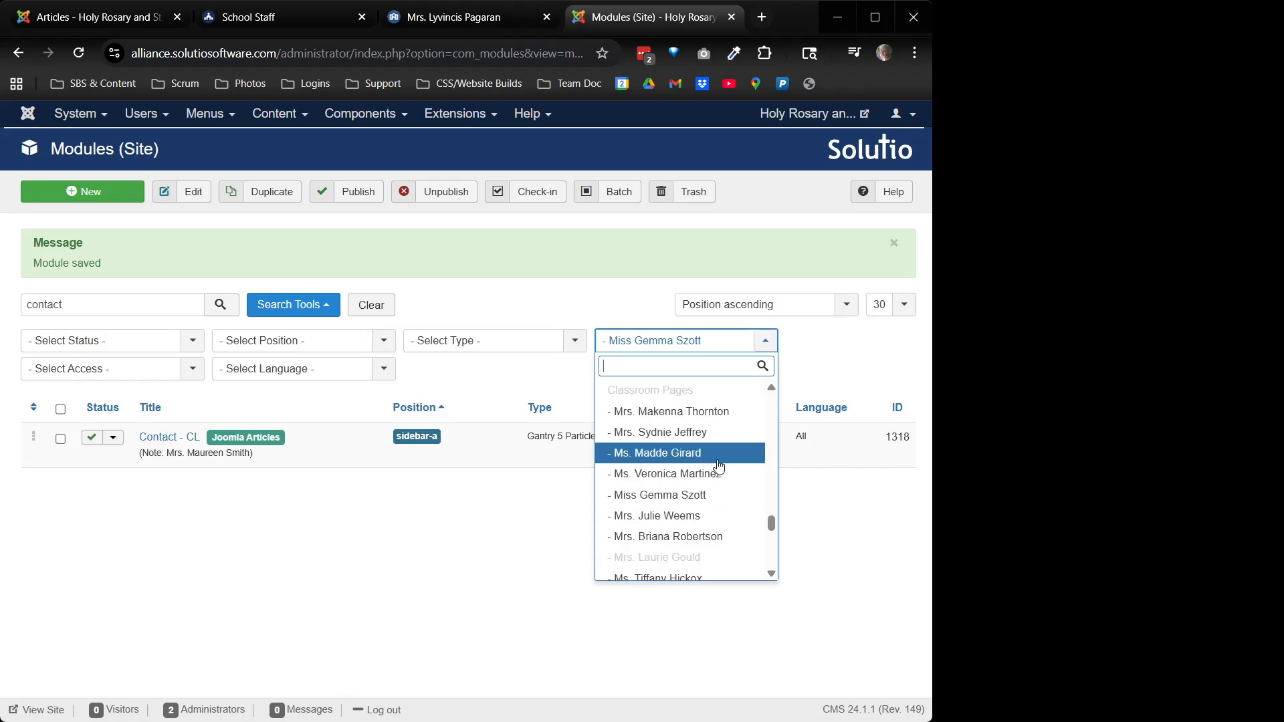
scroll(717, 466, "down", 1)
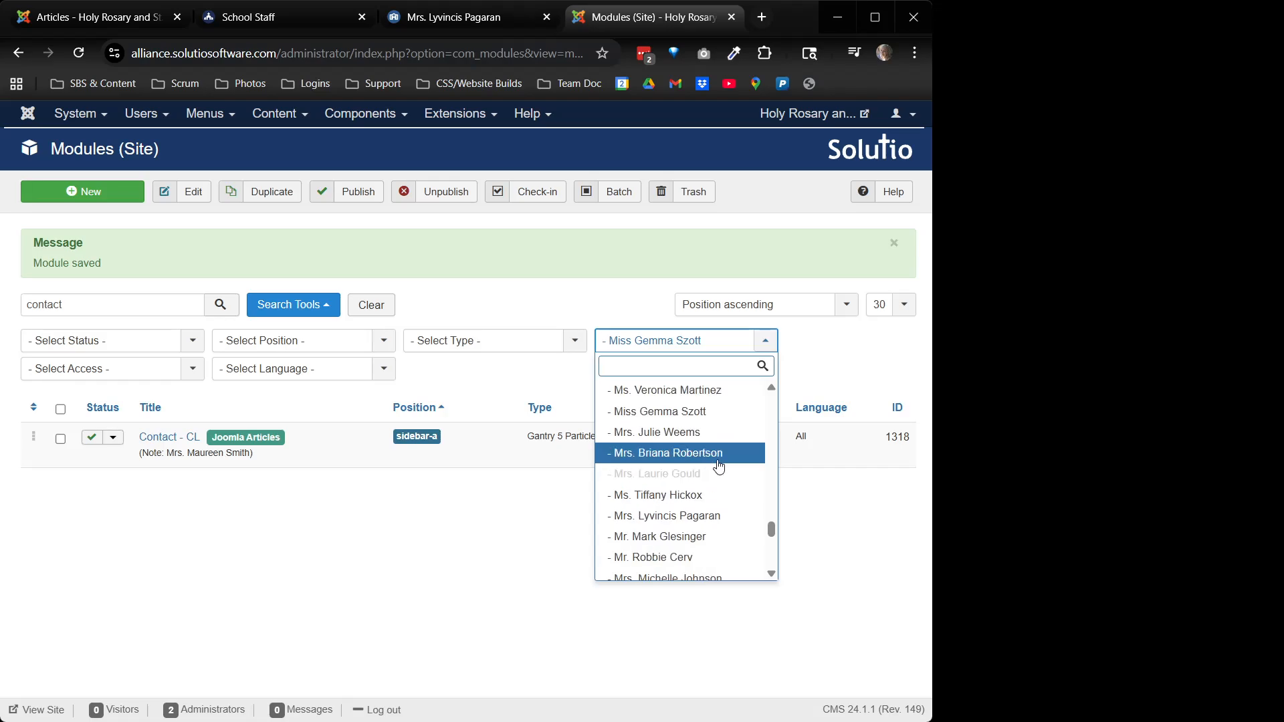
left_click(682, 507)
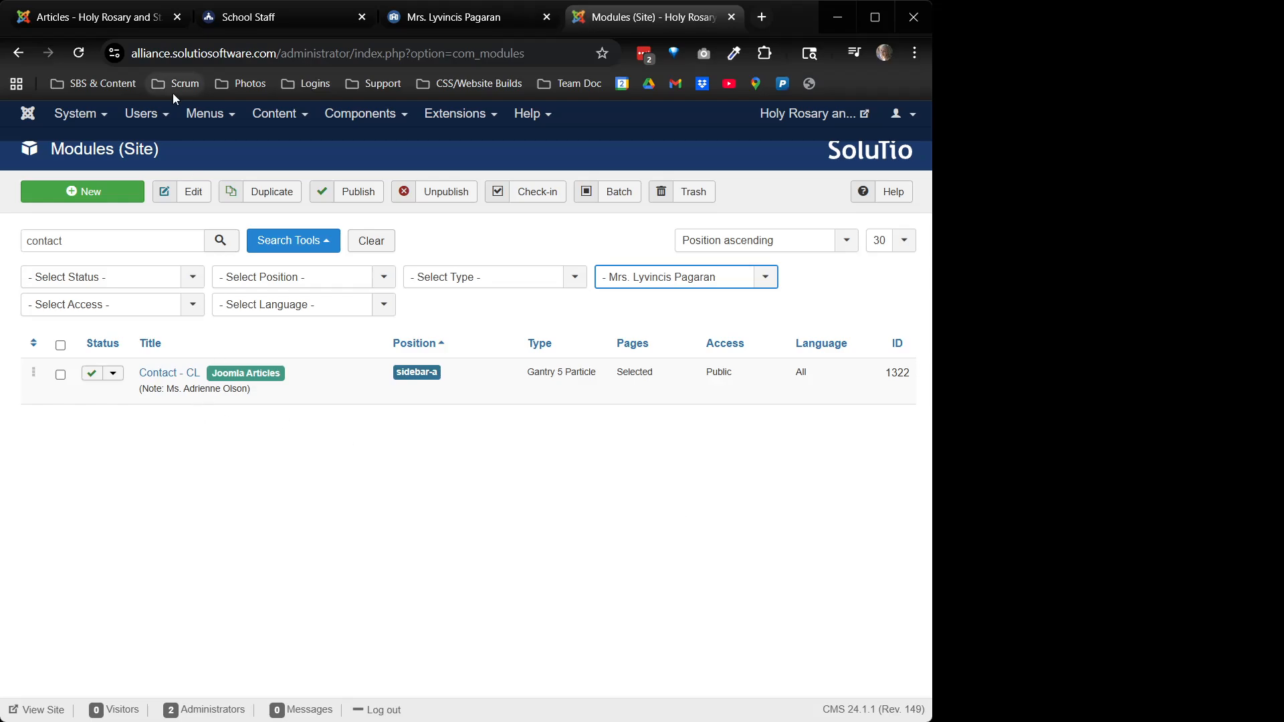
left_click(89, 19)
Clear the article search, filter articles to Trashed, and open the old Math teacher's staff card
triple_click(241, 329)
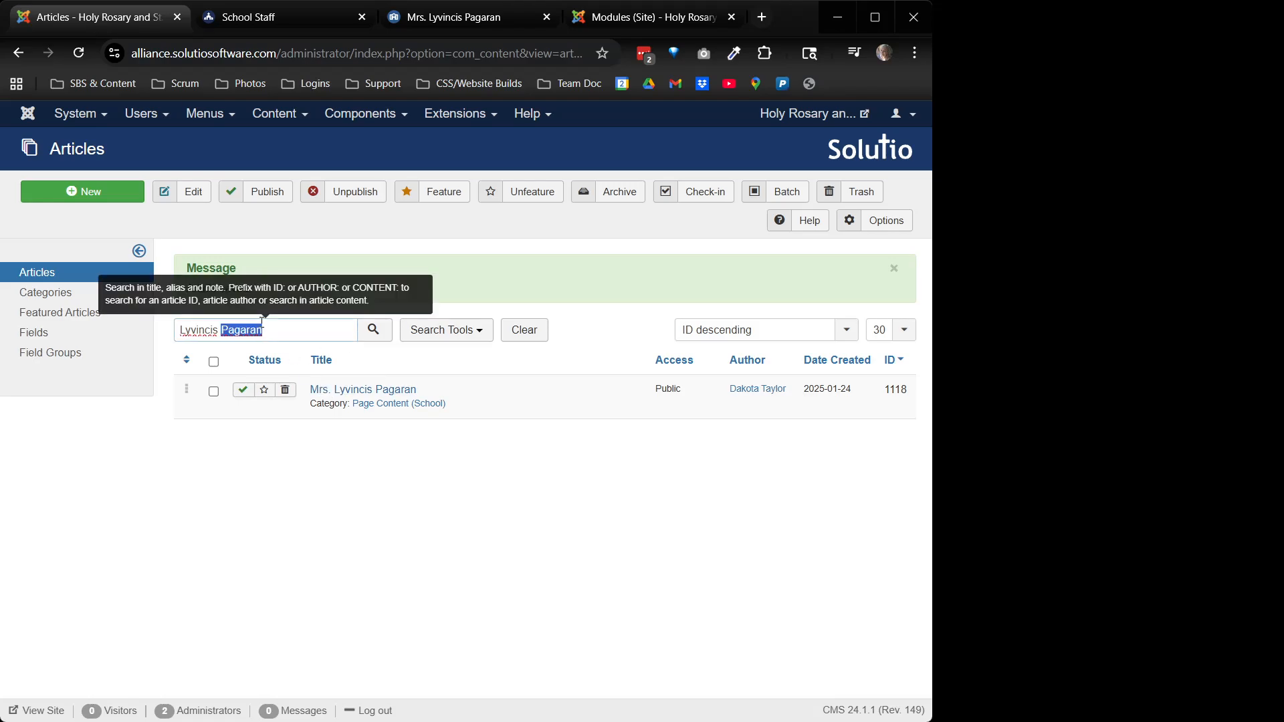
left_click(538, 339)
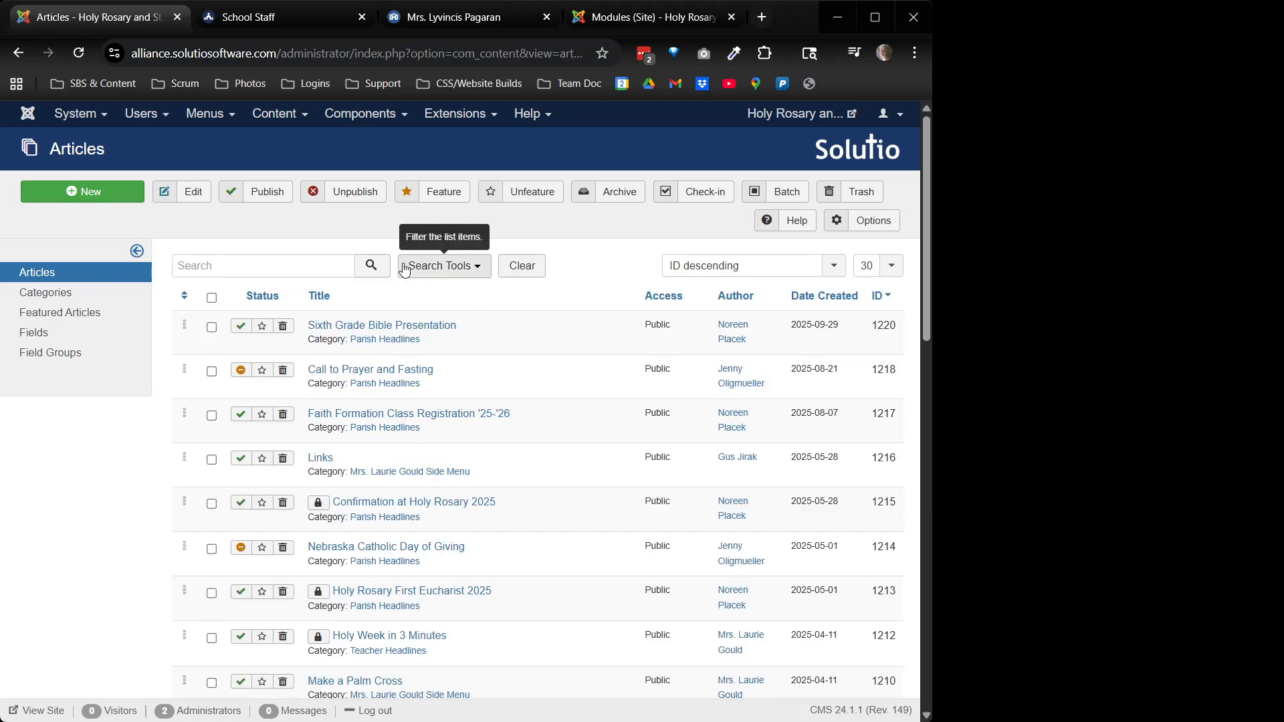
left_click(435, 266)
left_click(294, 302)
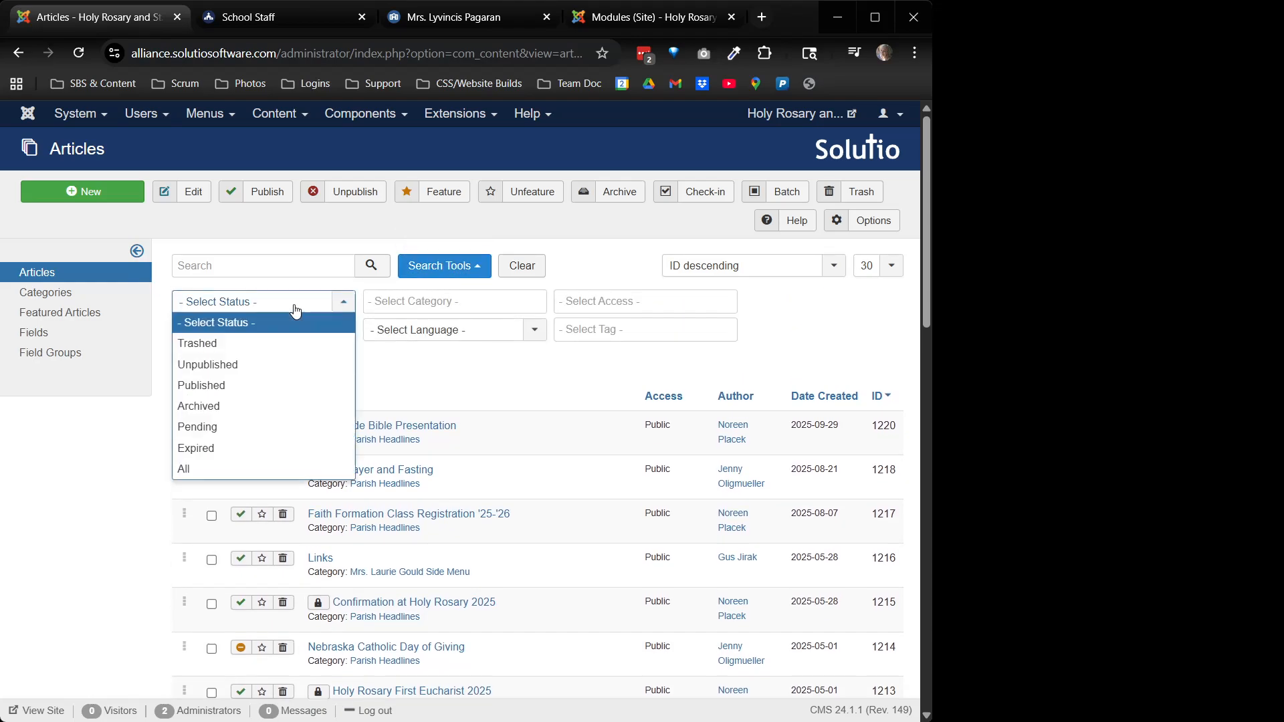
left_click(281, 339)
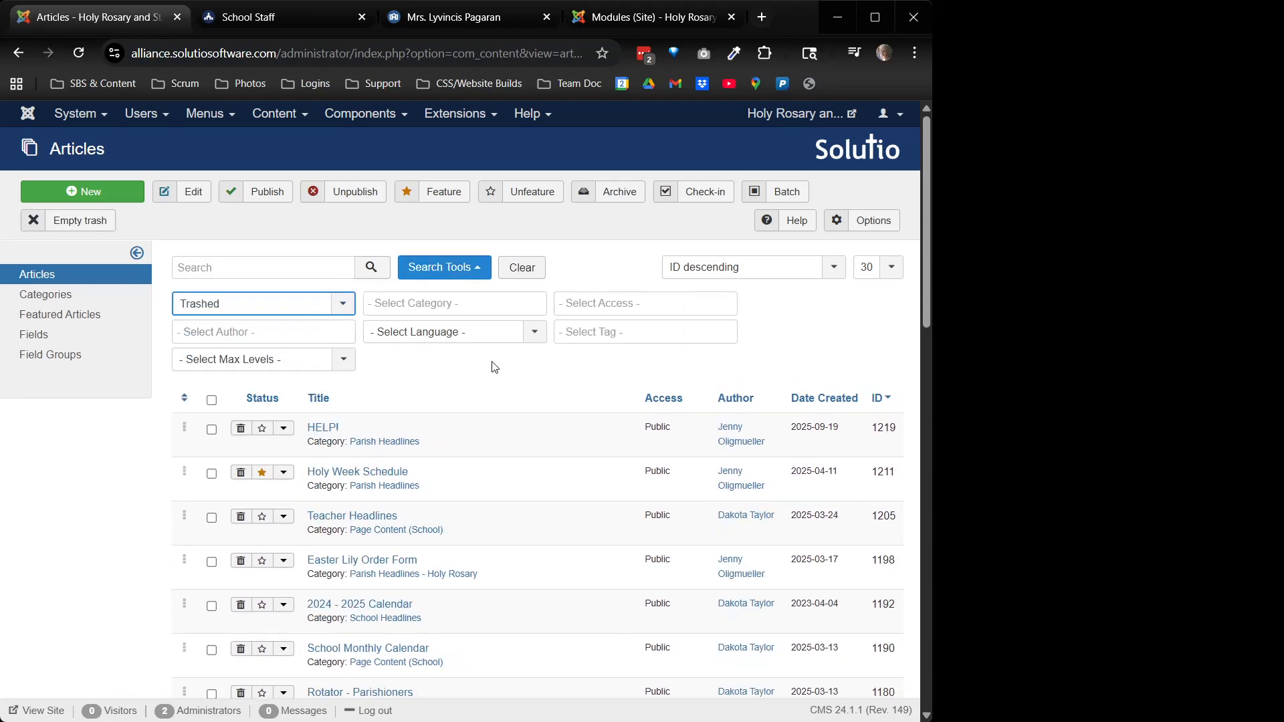
scroll(496, 366, "down", 3)
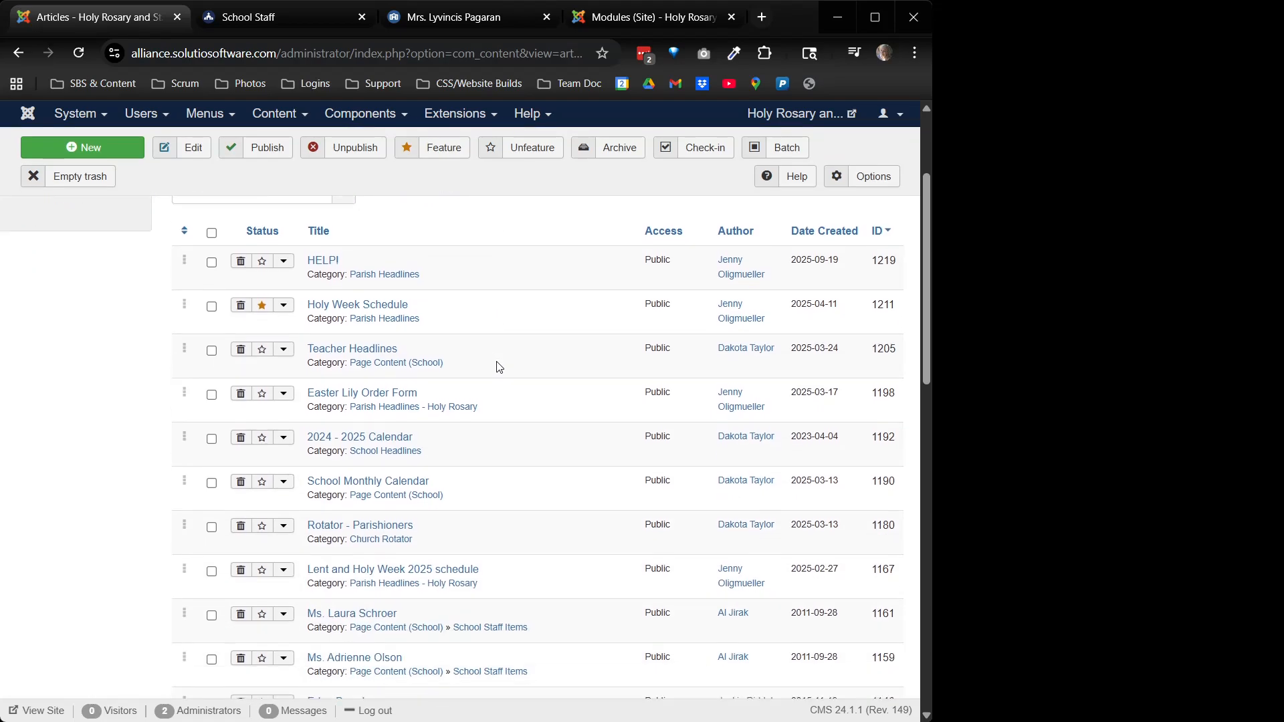
scroll(496, 367, "down", 2)
left_click(354, 573)
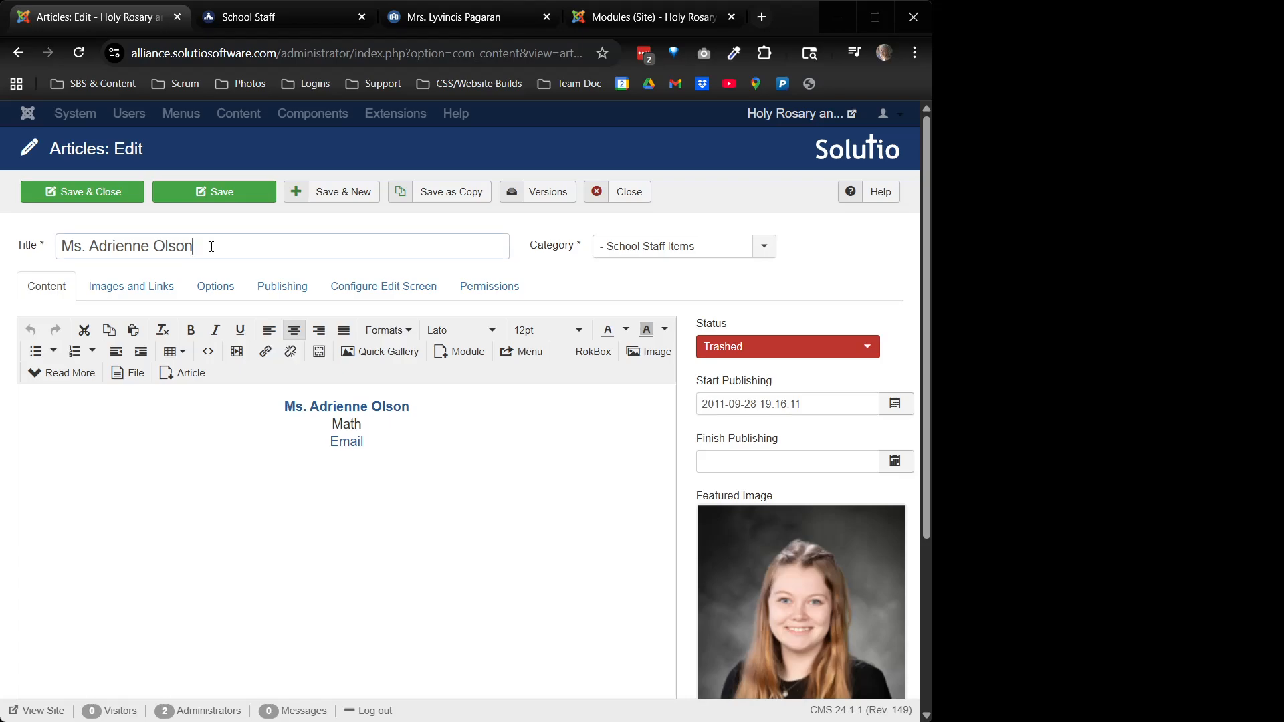
Replace the article title with 'Ms.' followed by the new teacher's name
triple_click(211, 246)
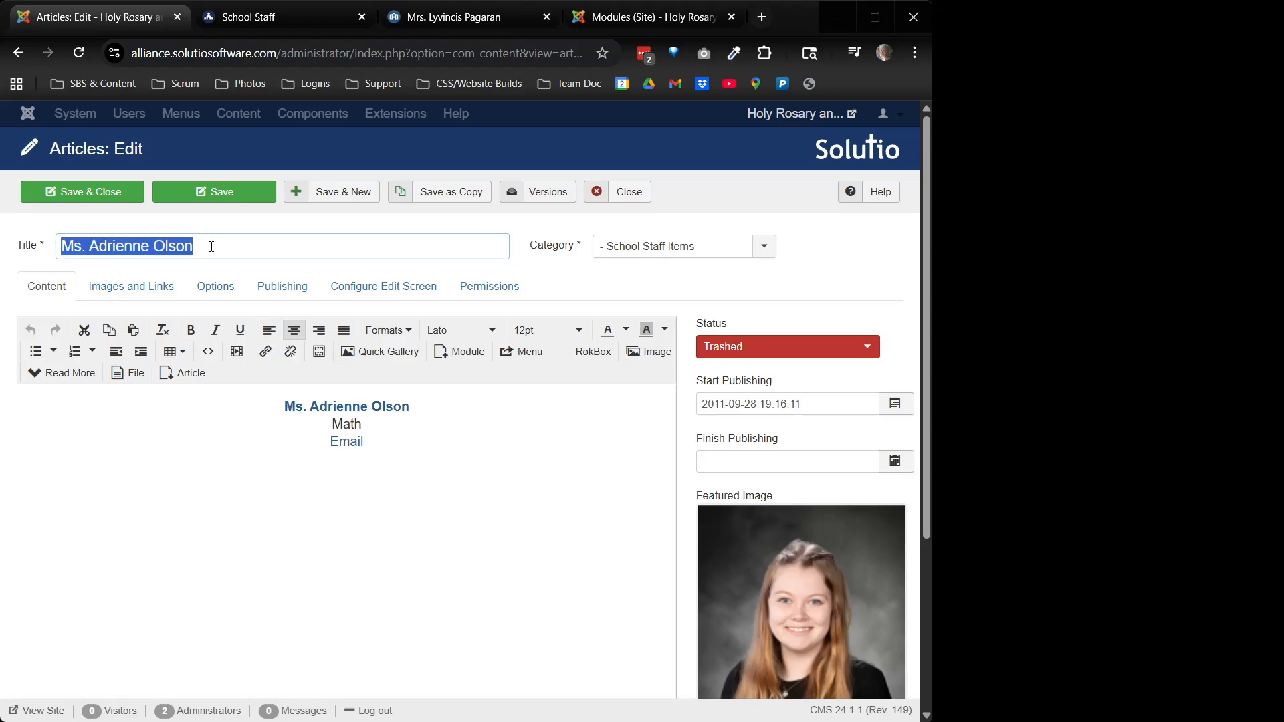
type("MS")
key("BackSpace")
type("s.")
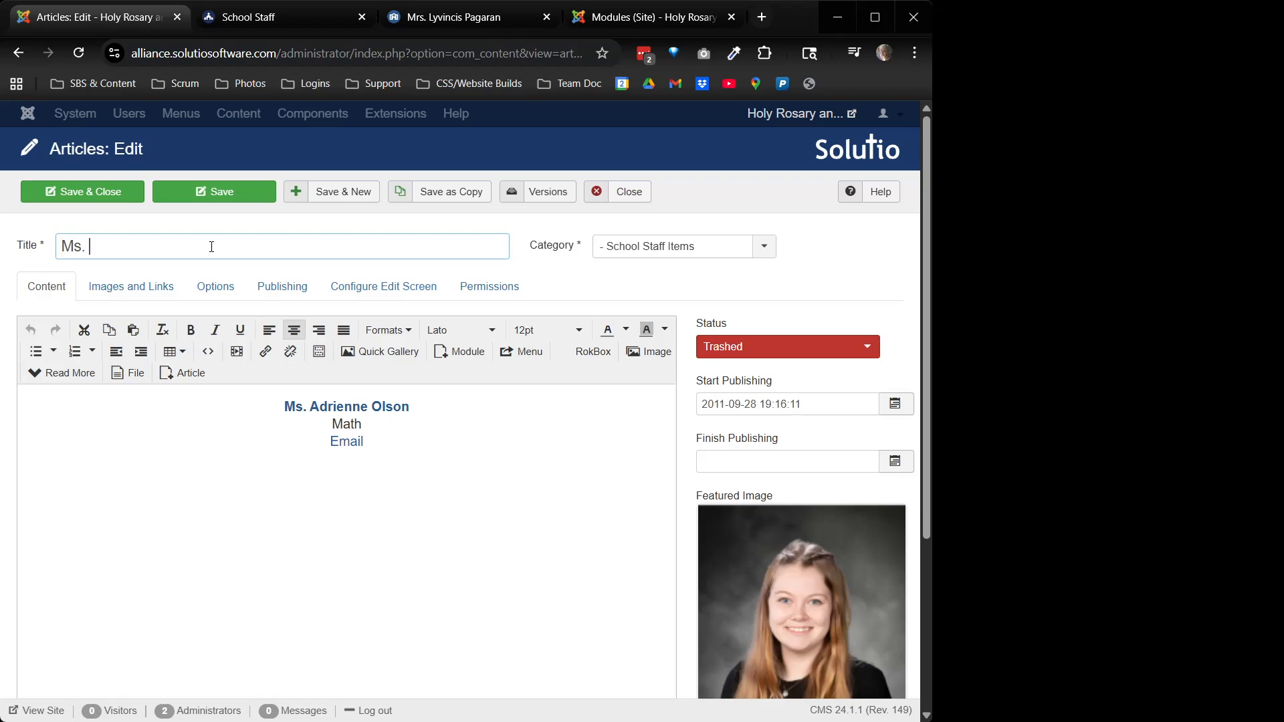
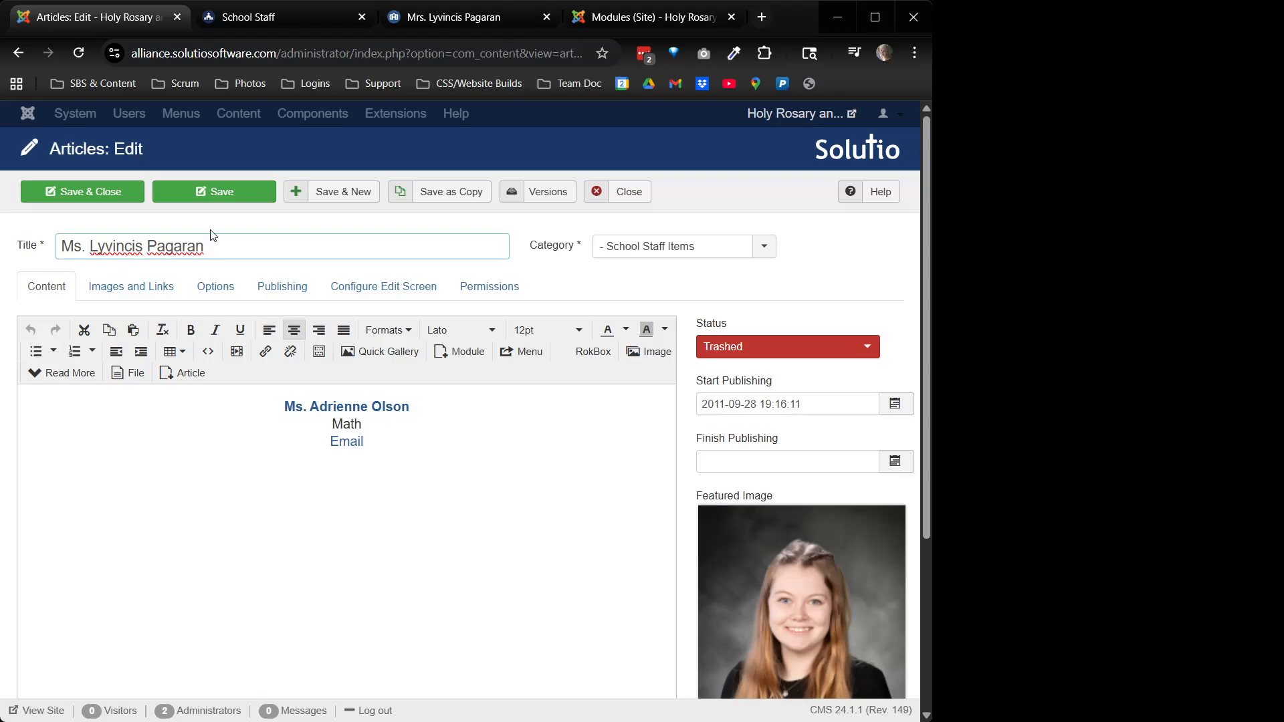
Change the linked name in the card text to the new teacher's name
key("ctrl+a")
key("ctrl+c")
left_click(348, 407)
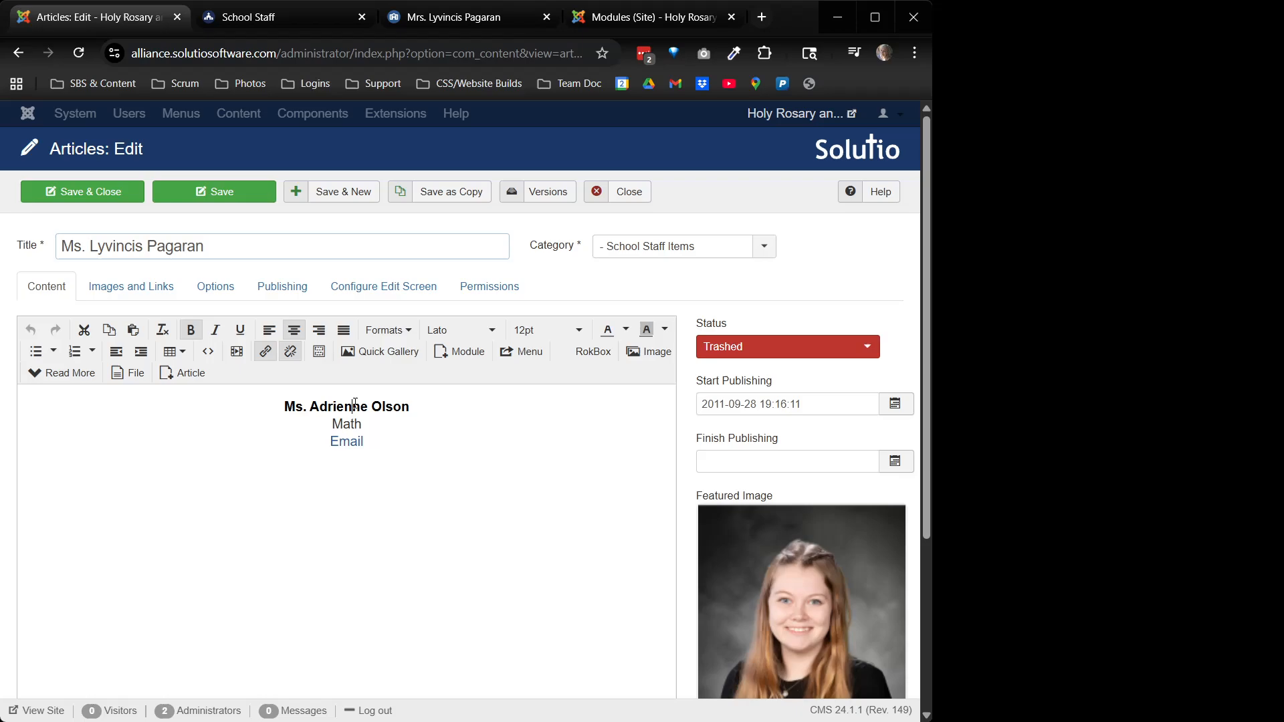
left_click(264, 351)
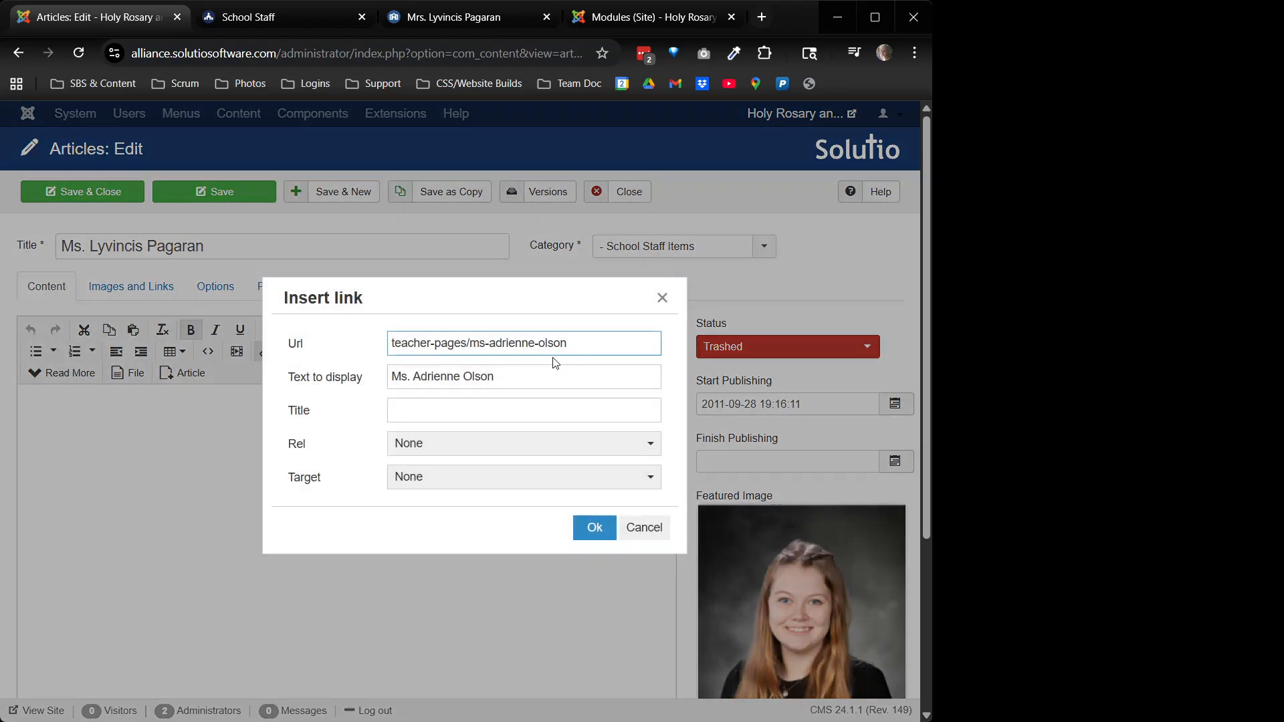
triple_click(529, 377)
key("ctrl+v")
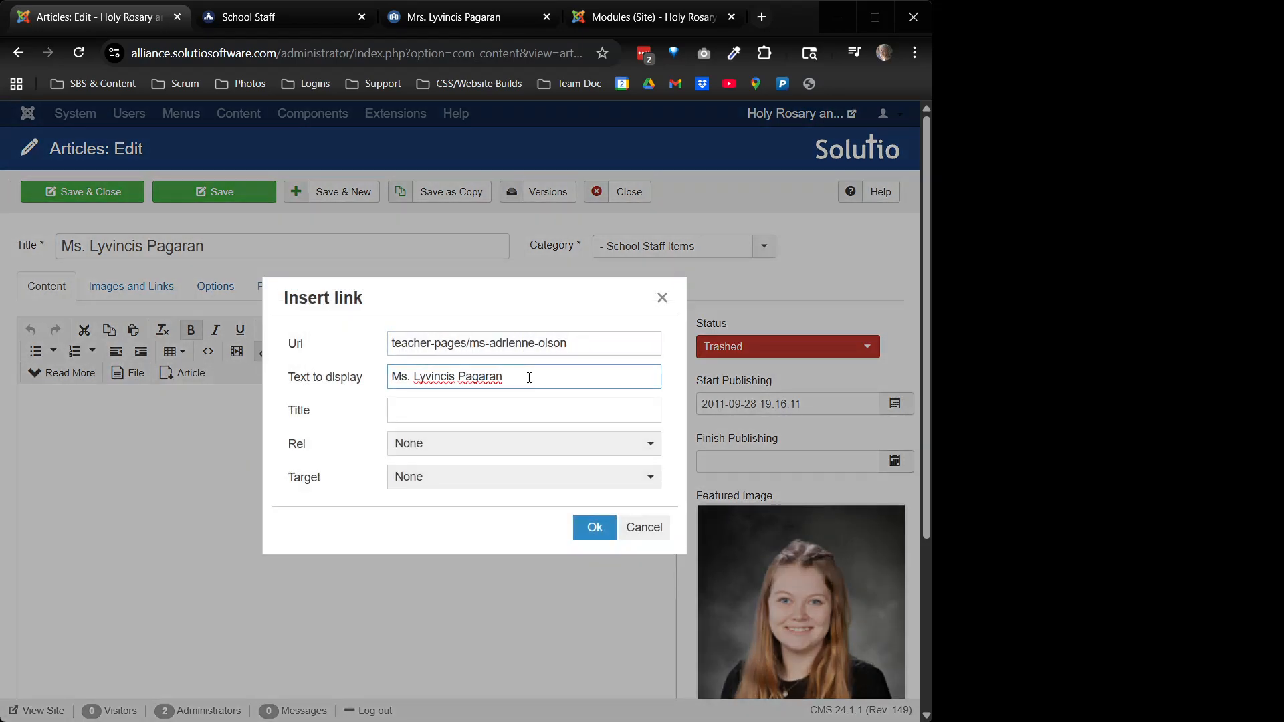
left_click(594, 527)
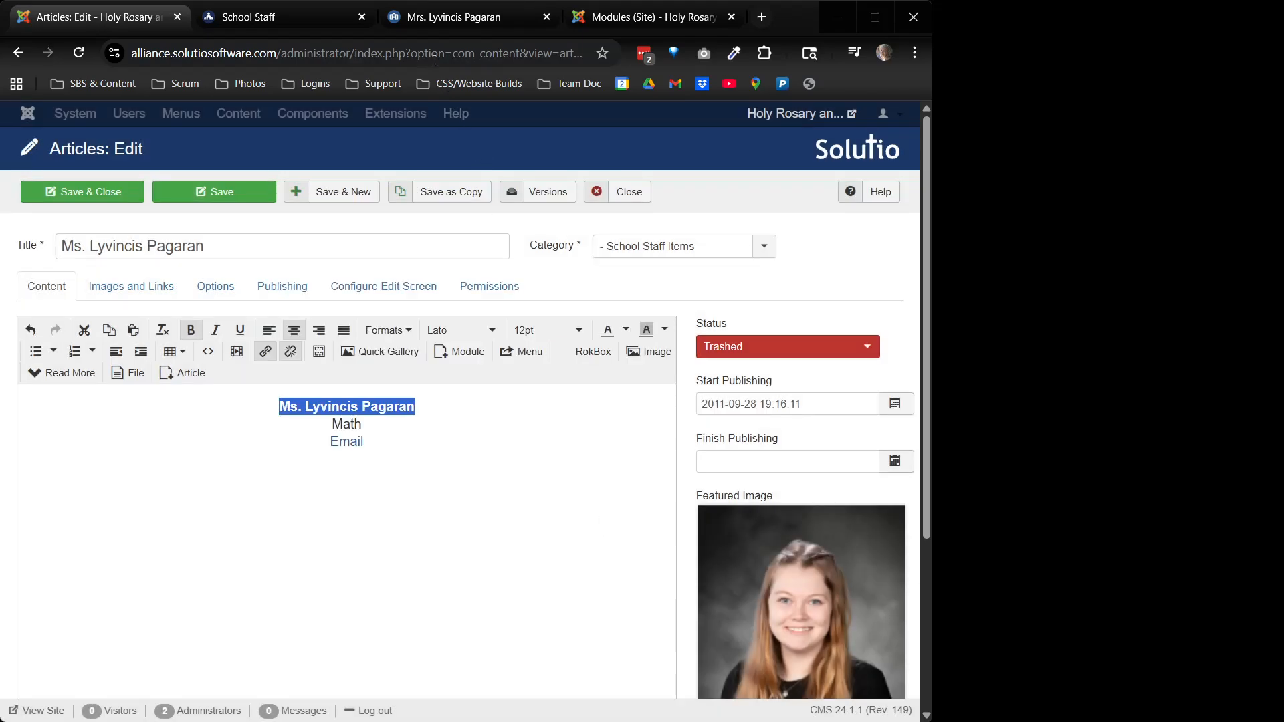
Point the name link to her teacher-page path copied from the live site
left_click(444, 19)
left_click_drag(492, 57, 277, 61)
key("ctrl+c")
left_click(678, 21)
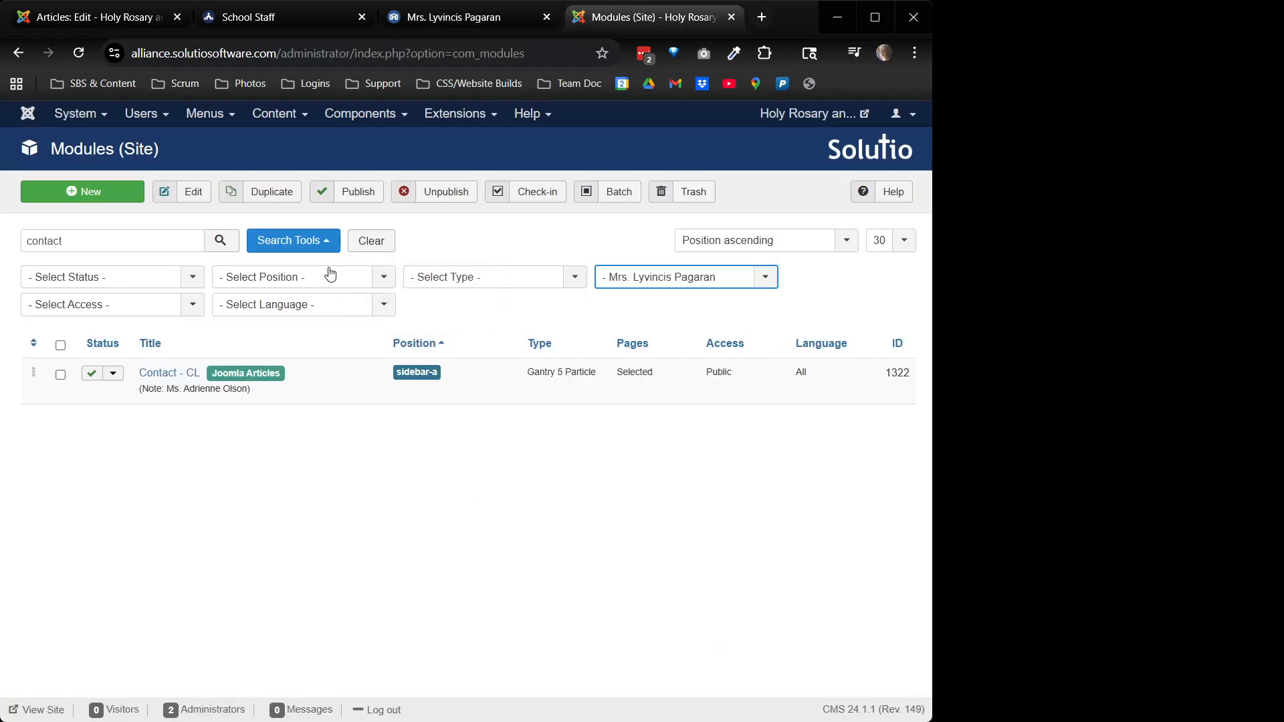
left_click(122, 25)
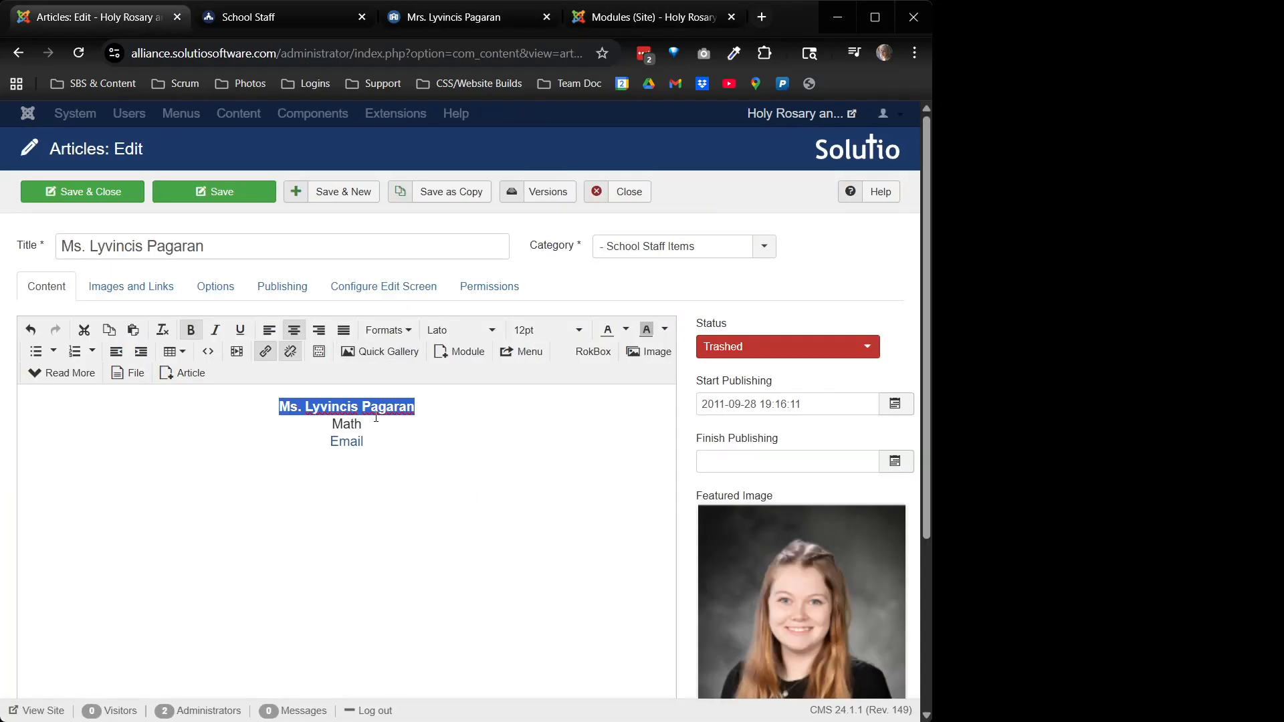
left_click(264, 351)
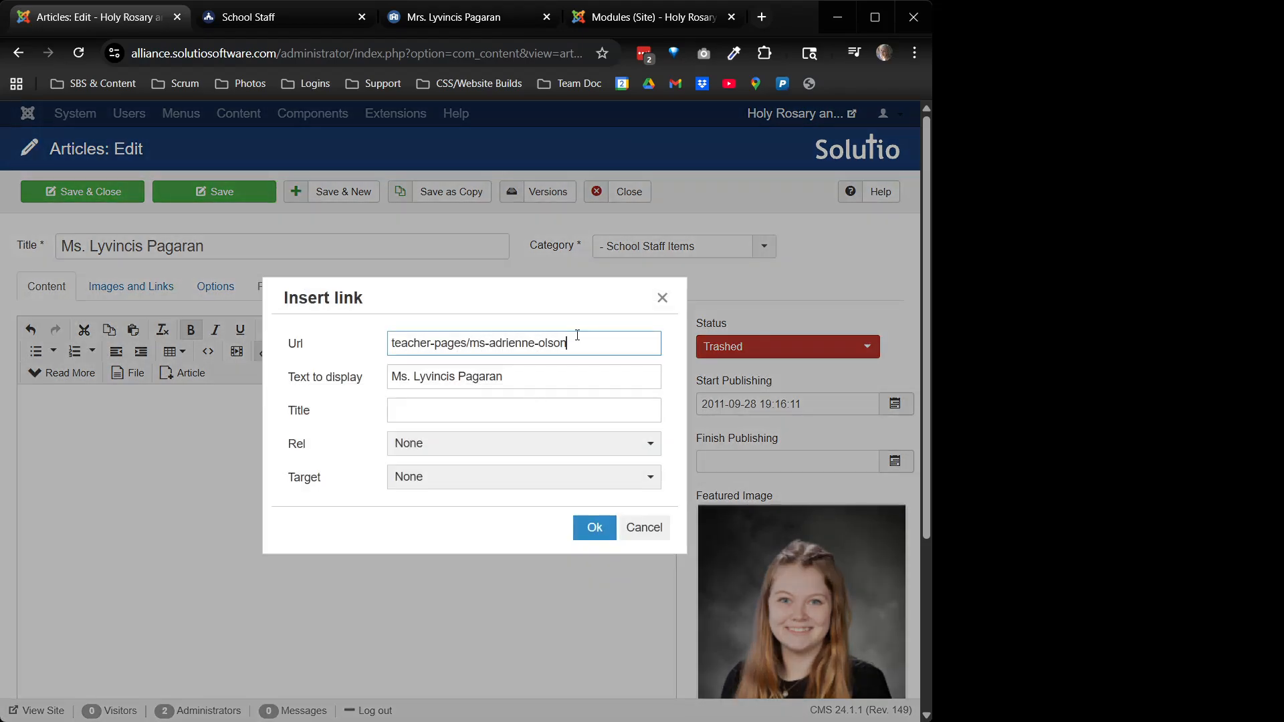
key("ctrl+a")
key("ctrl+v")
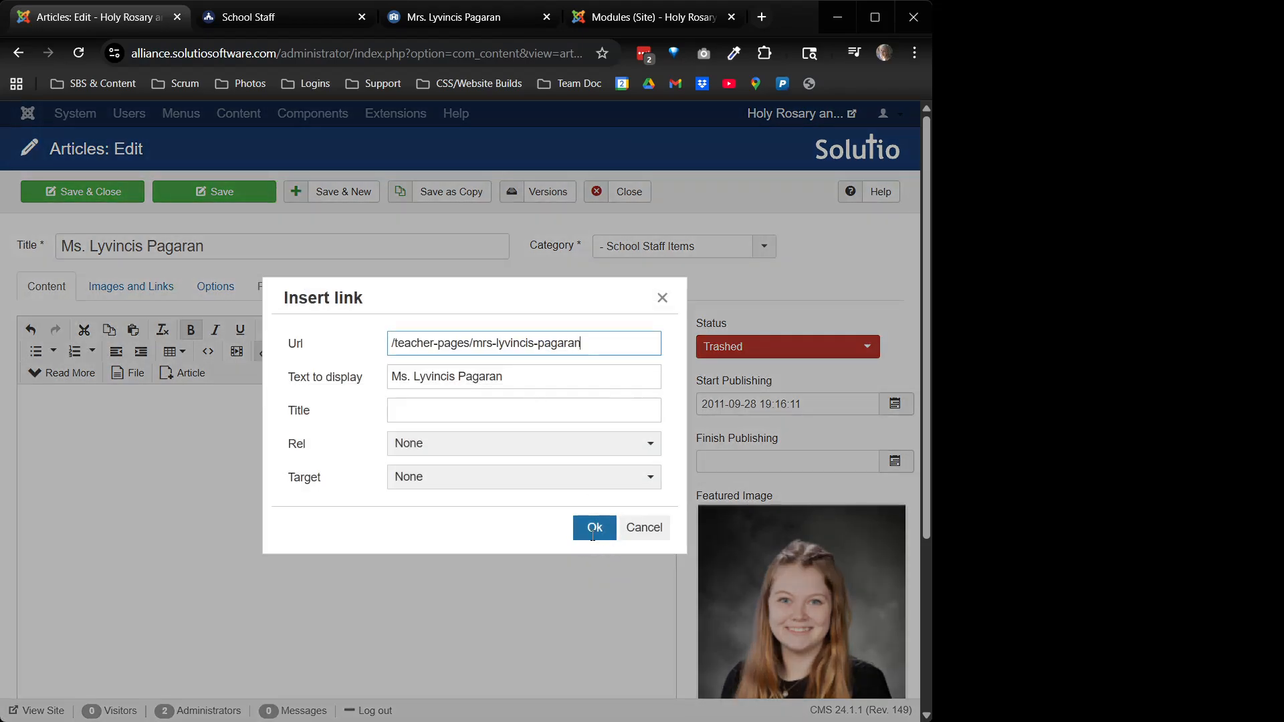
left_click(592, 528)
left_click(381, 438)
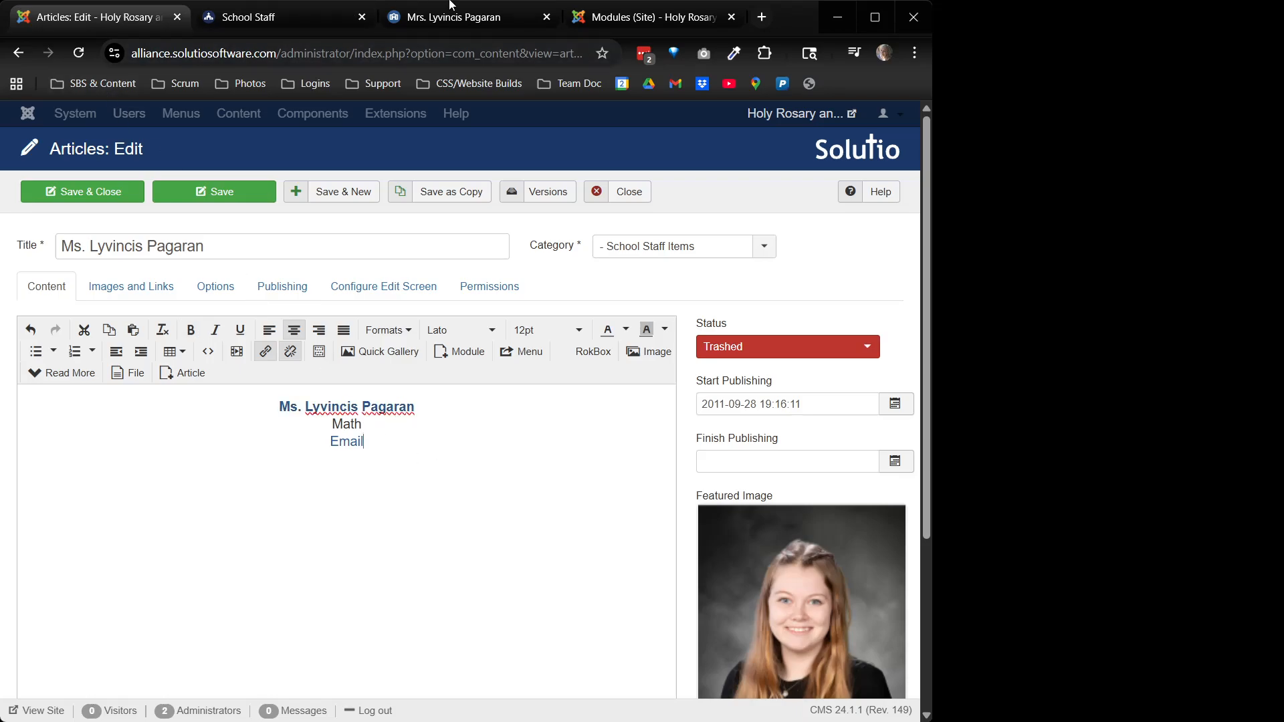
left_click(449, 5)
Replace the role 'Math' with '5th Grade Teacher' copied from the live page
left_click_drag(419, 544, 294, 540)
key("ctrl+c")
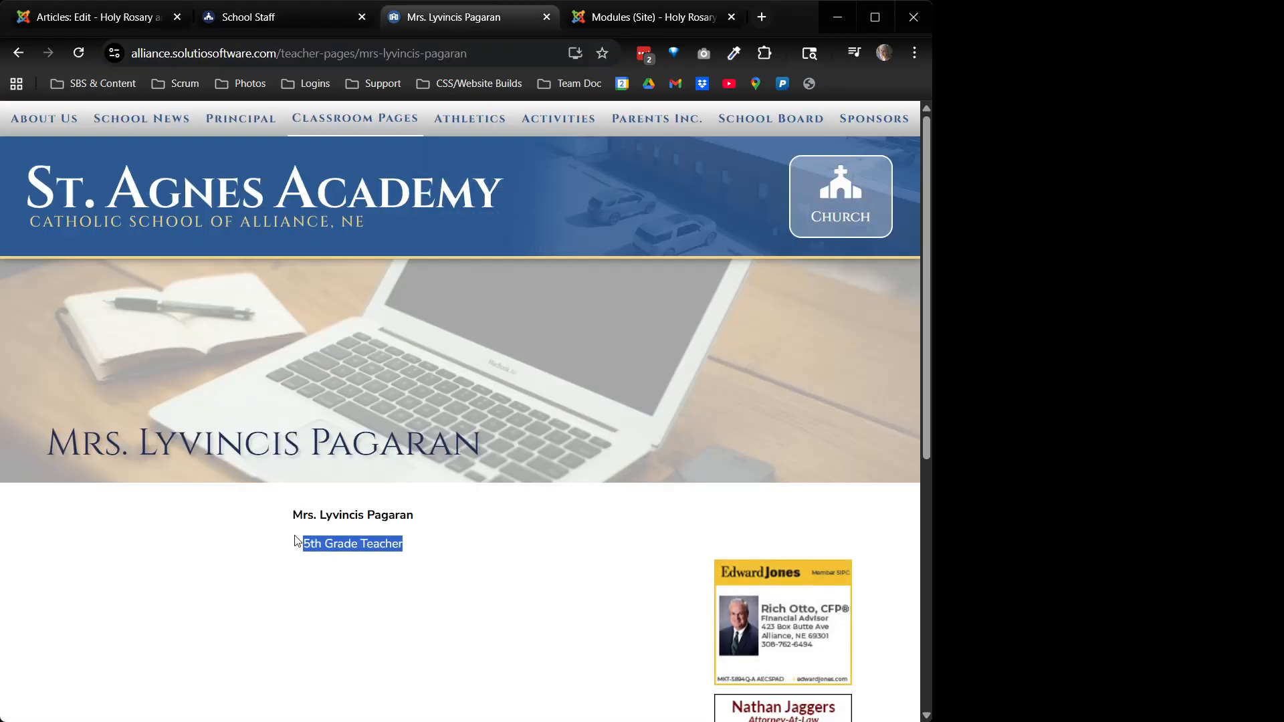
left_click(101, 16)
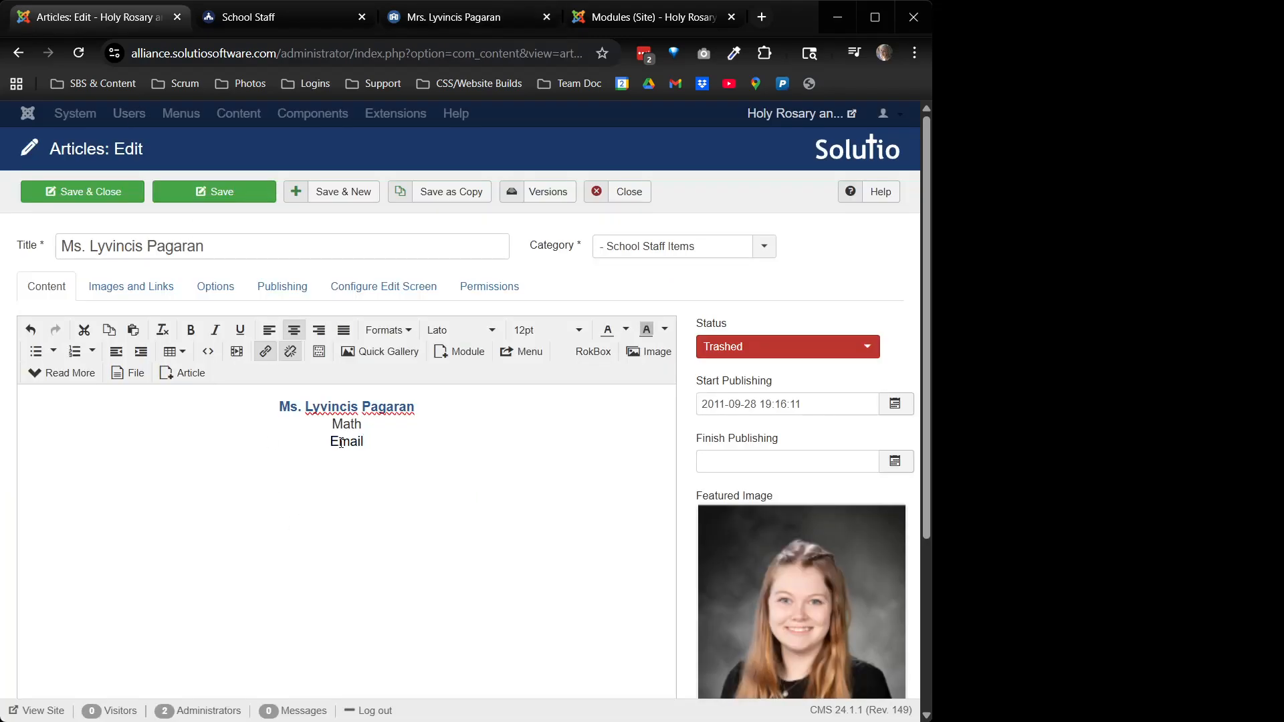
left_click(328, 425)
left_click_drag(328, 426, 363, 428)
key("ctrl+v")
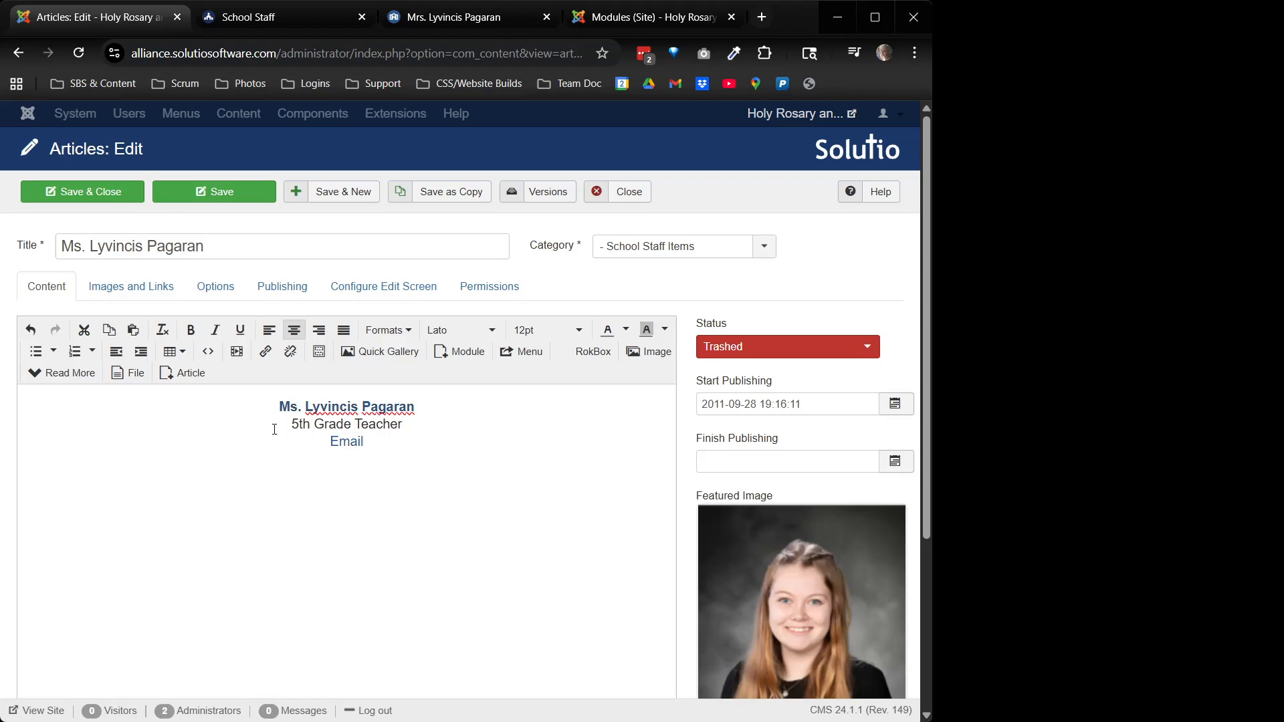
Set the article to Published, swap the featured image for her portrait, and save
left_click(809, 347)
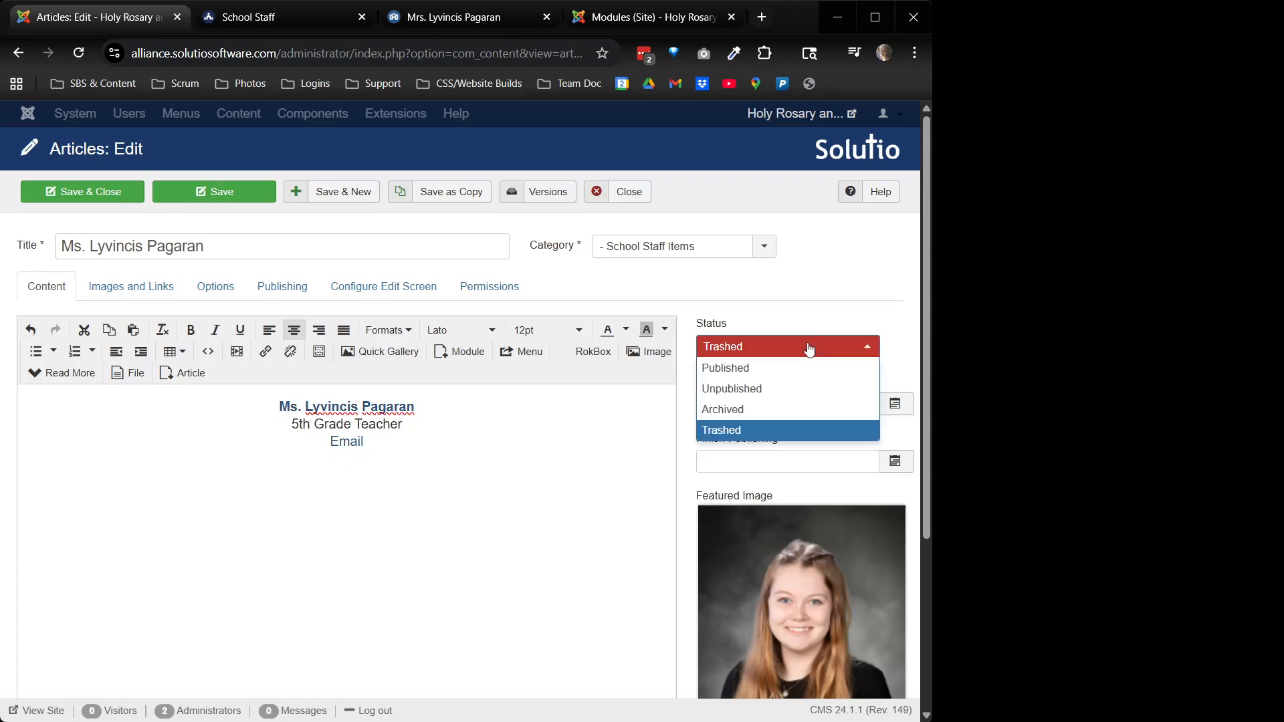
left_click(780, 367)
scroll(809, 636, "down", 3)
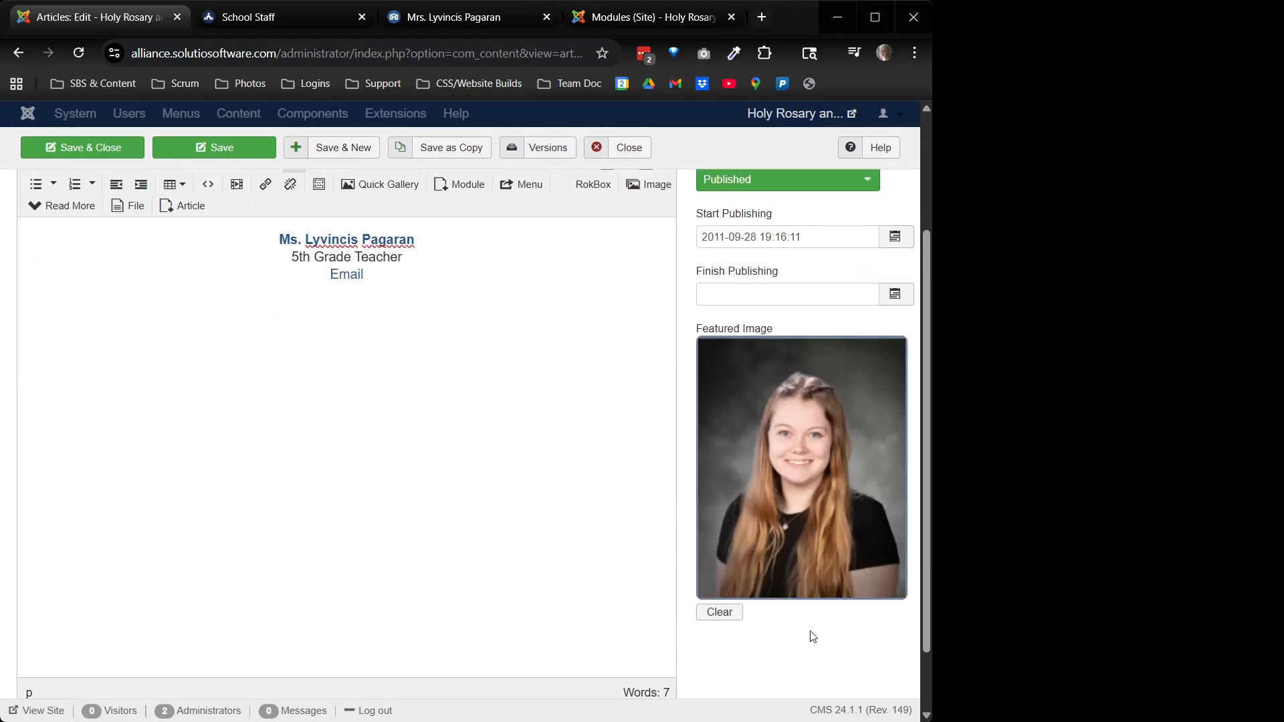
left_click(719, 611)
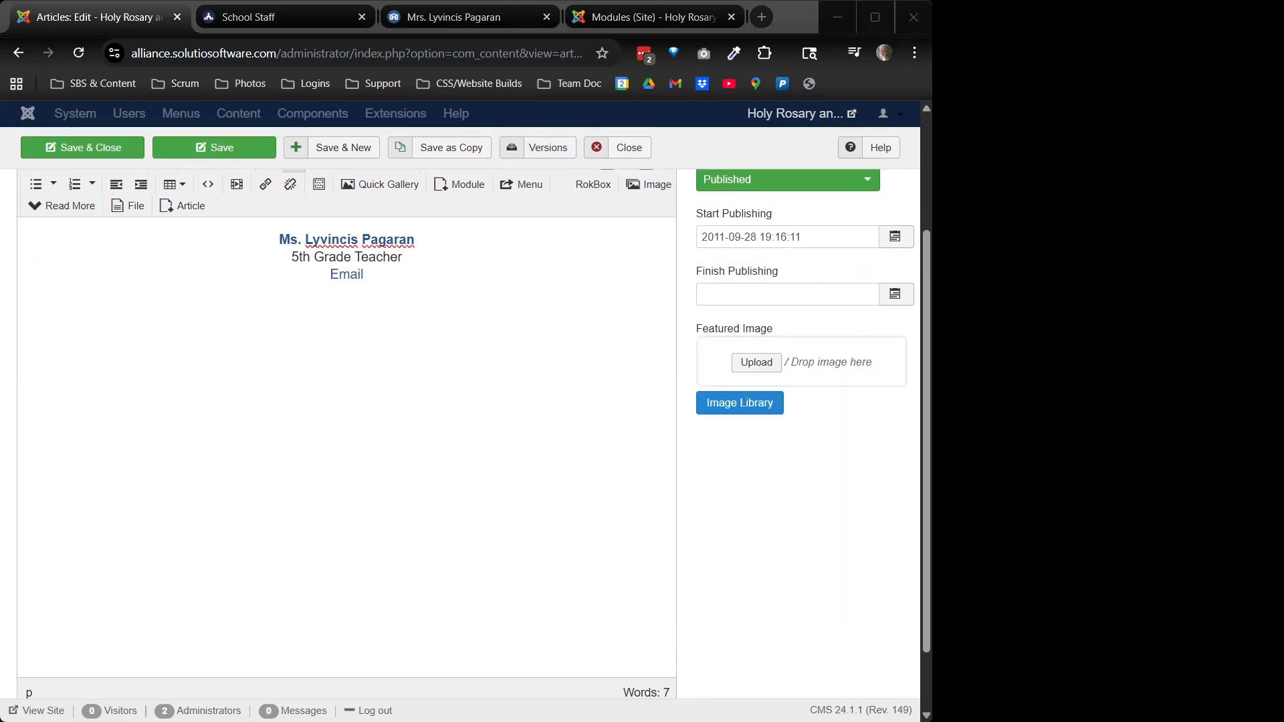
left_click_drag(746, 345, 799, 365)
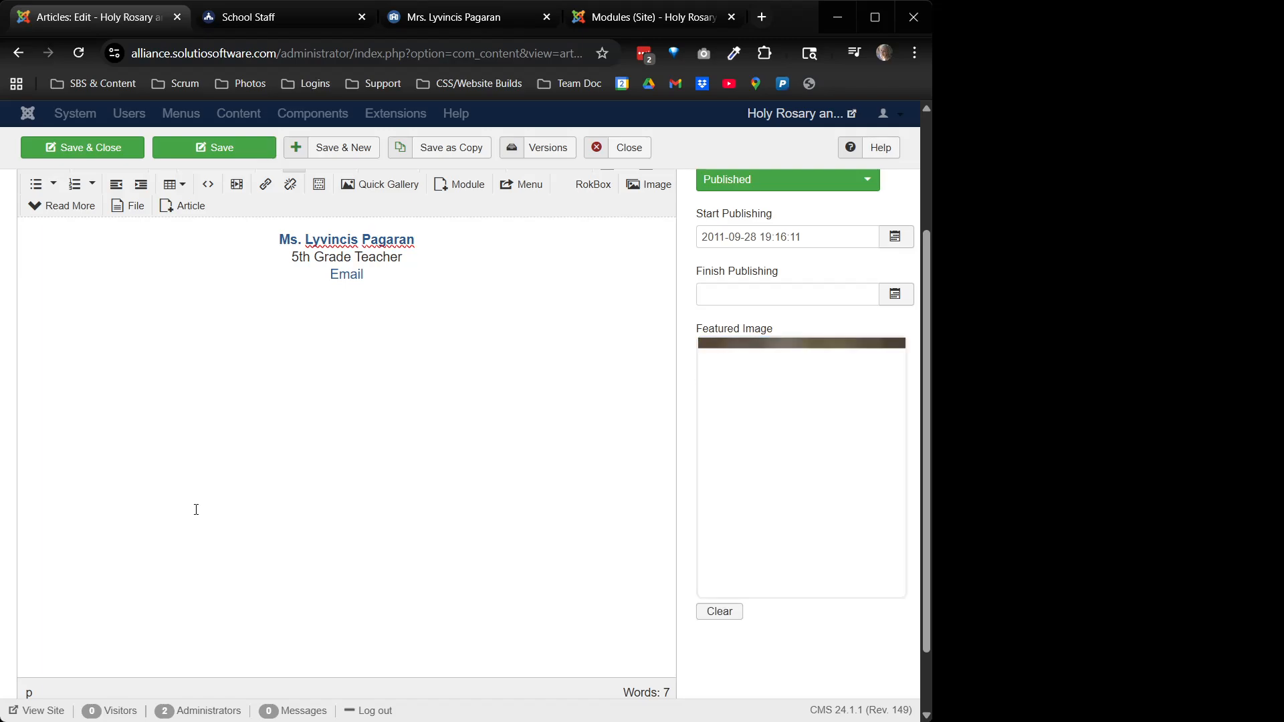
scroll(278, 504, "up", 3)
left_click(86, 196)
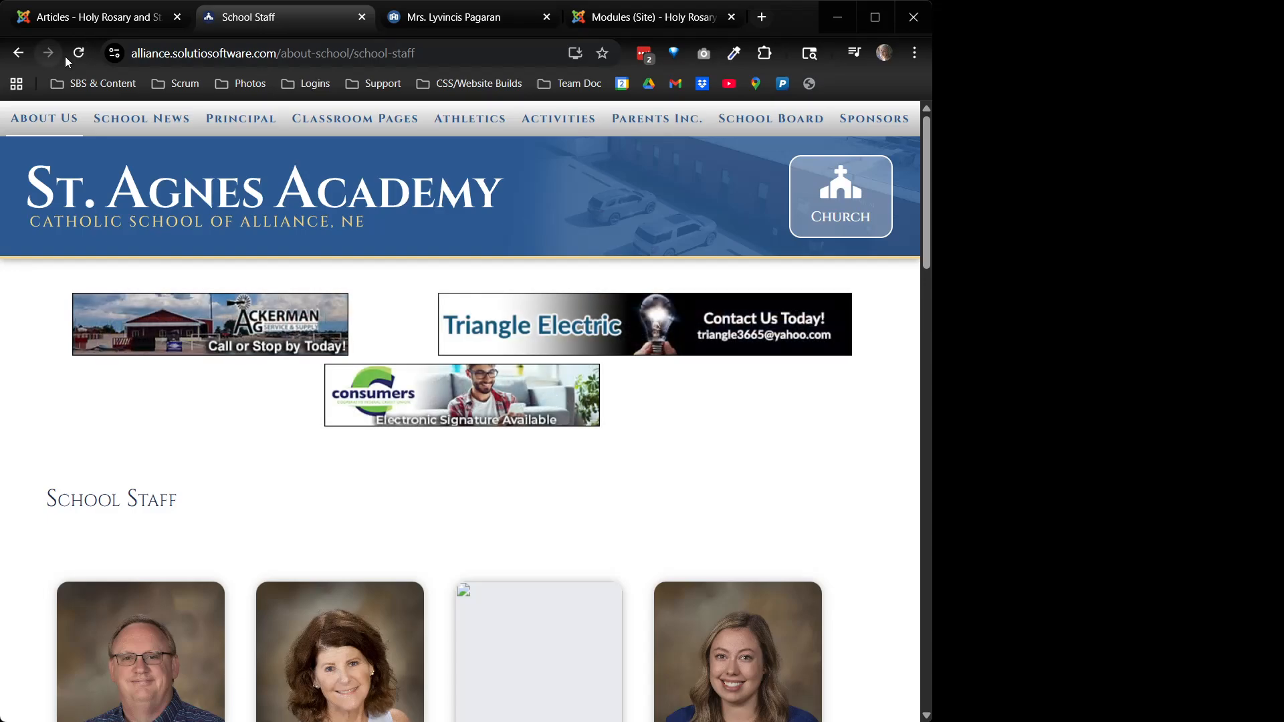
Reload the live teacher page to check the portrait card with 5th Grade Teacher role and email
left_click(461, 17)
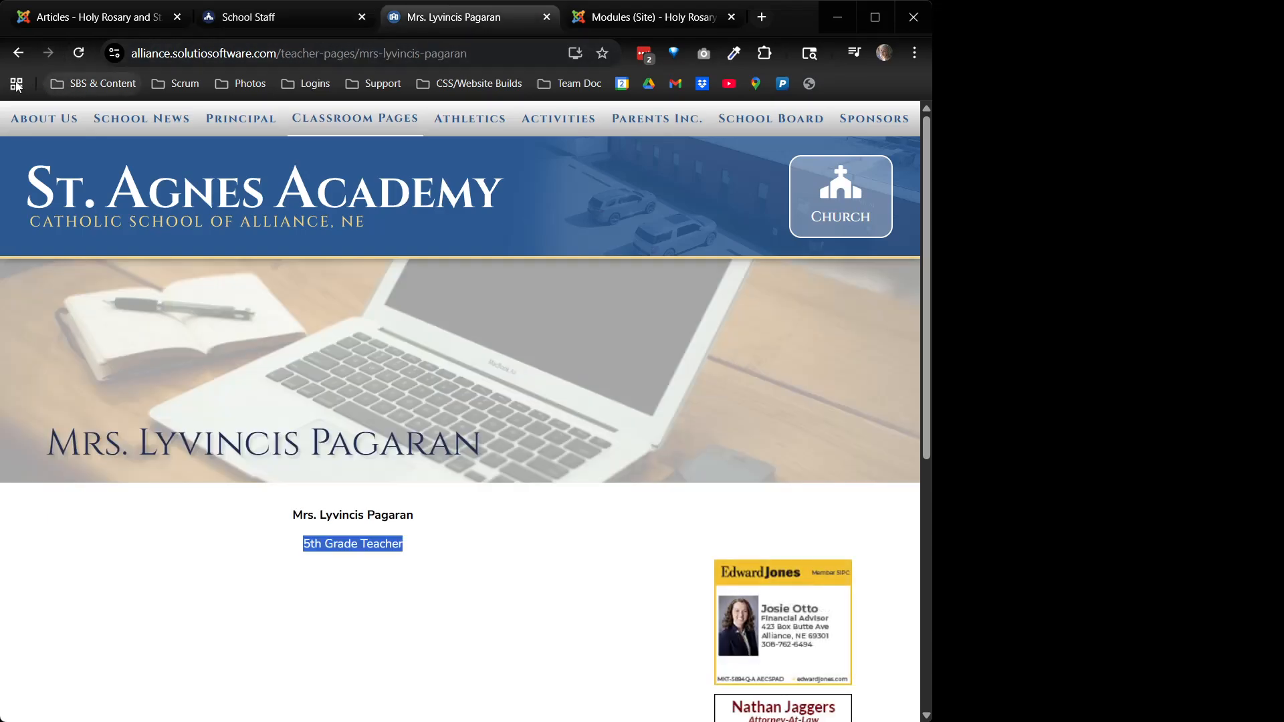
left_click(75, 56)
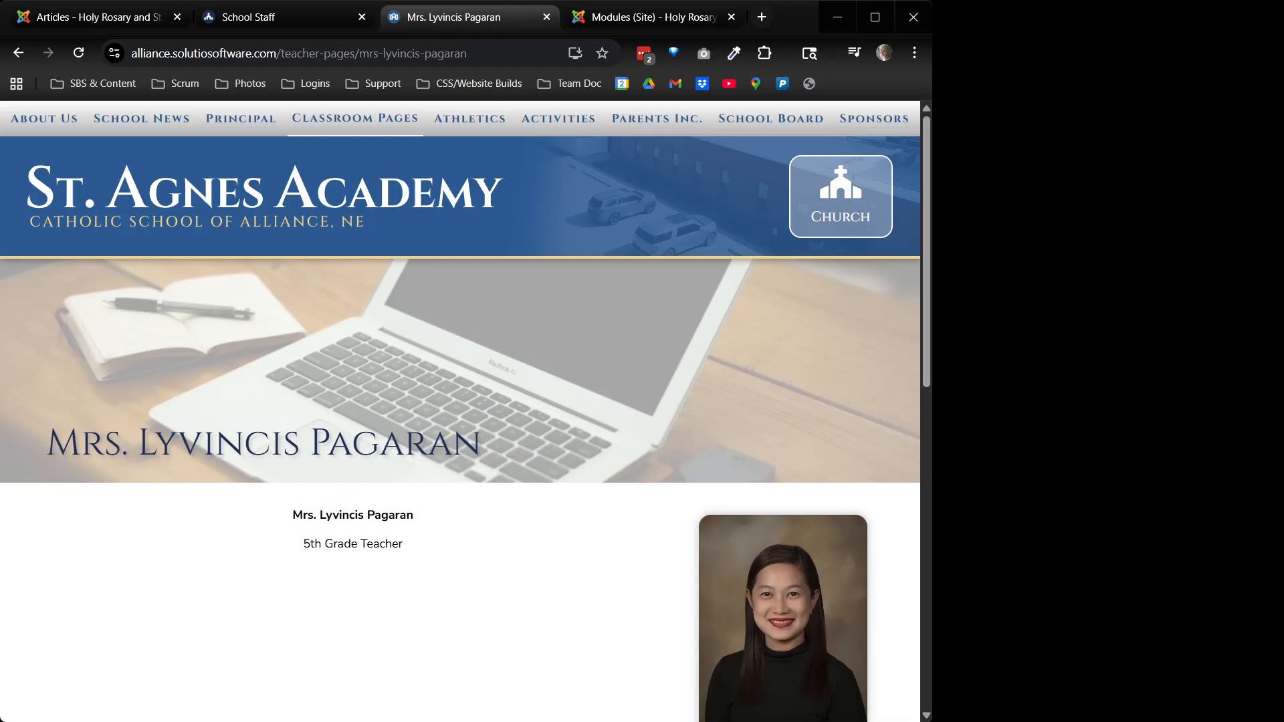
scroll(852, 480, "down", 3)
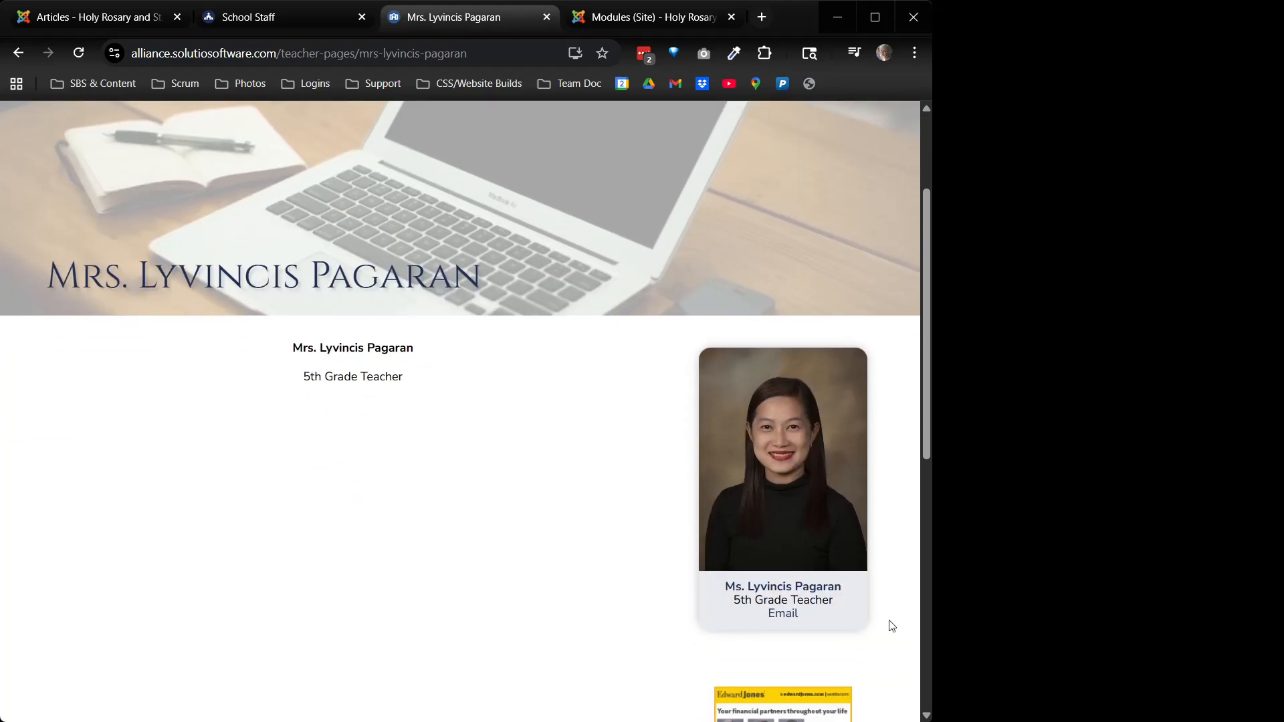
scroll(822, 625, "up", 3)
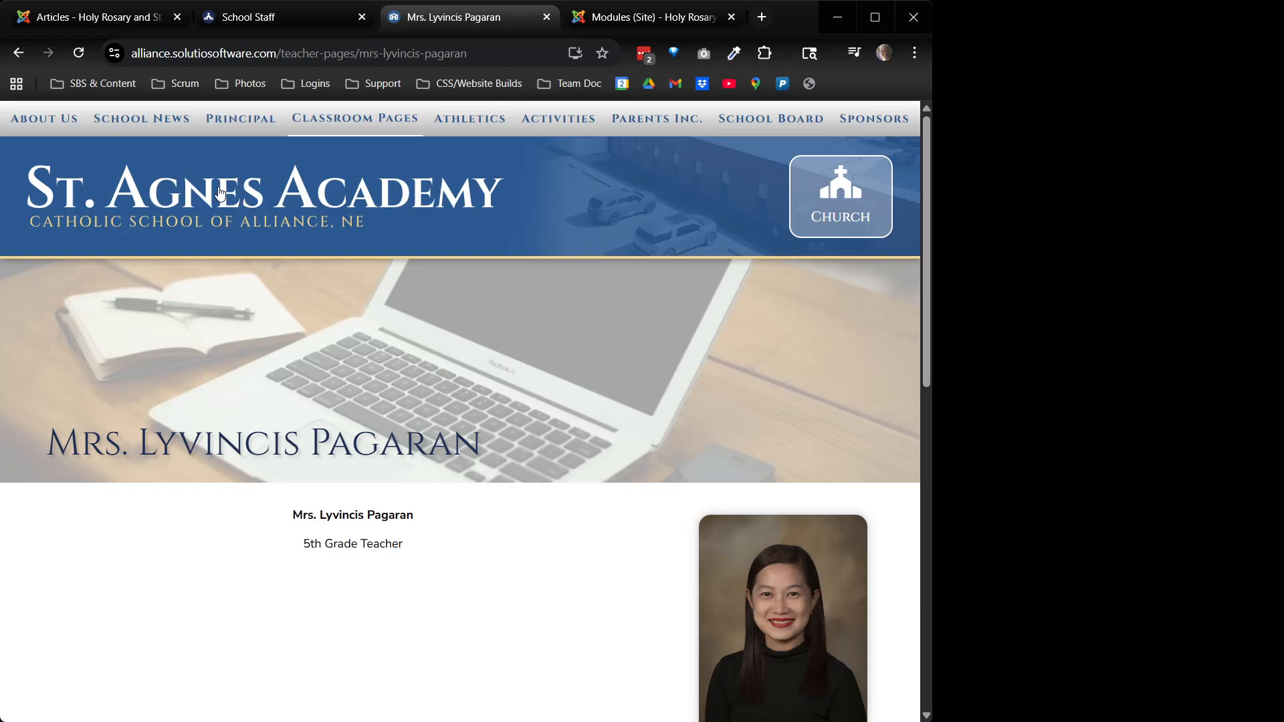
mouse_move(377, 131)
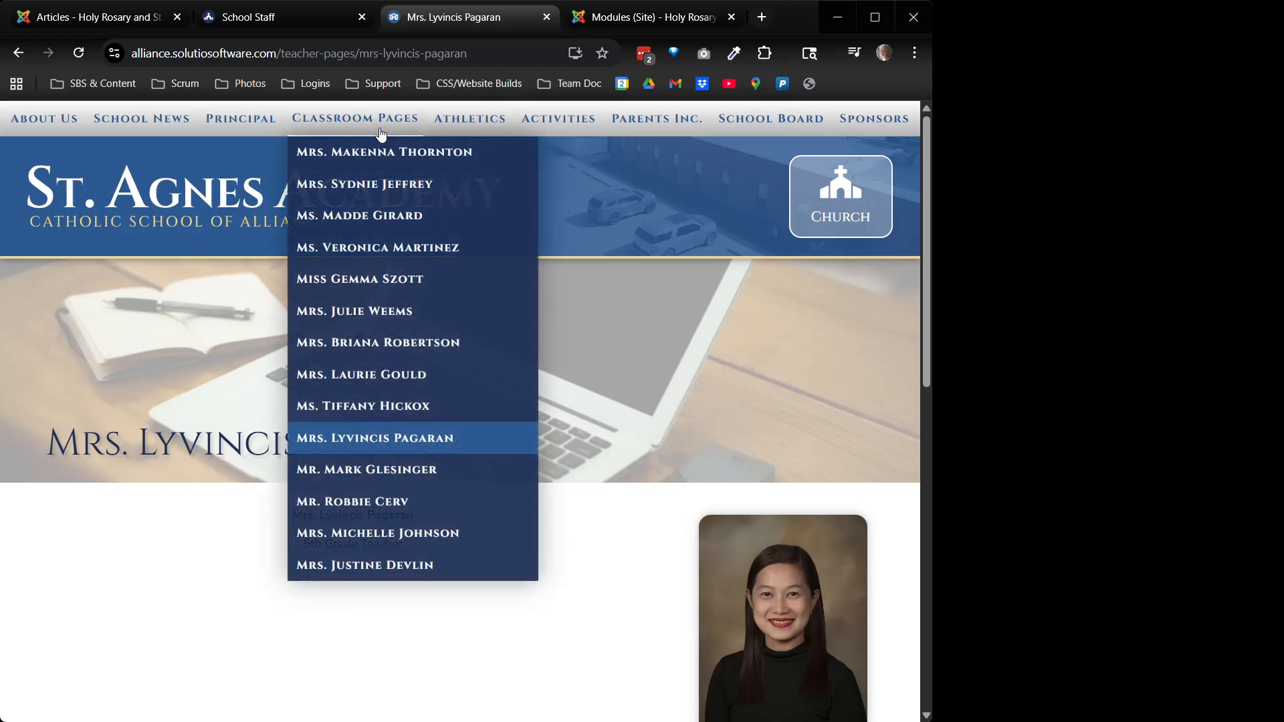